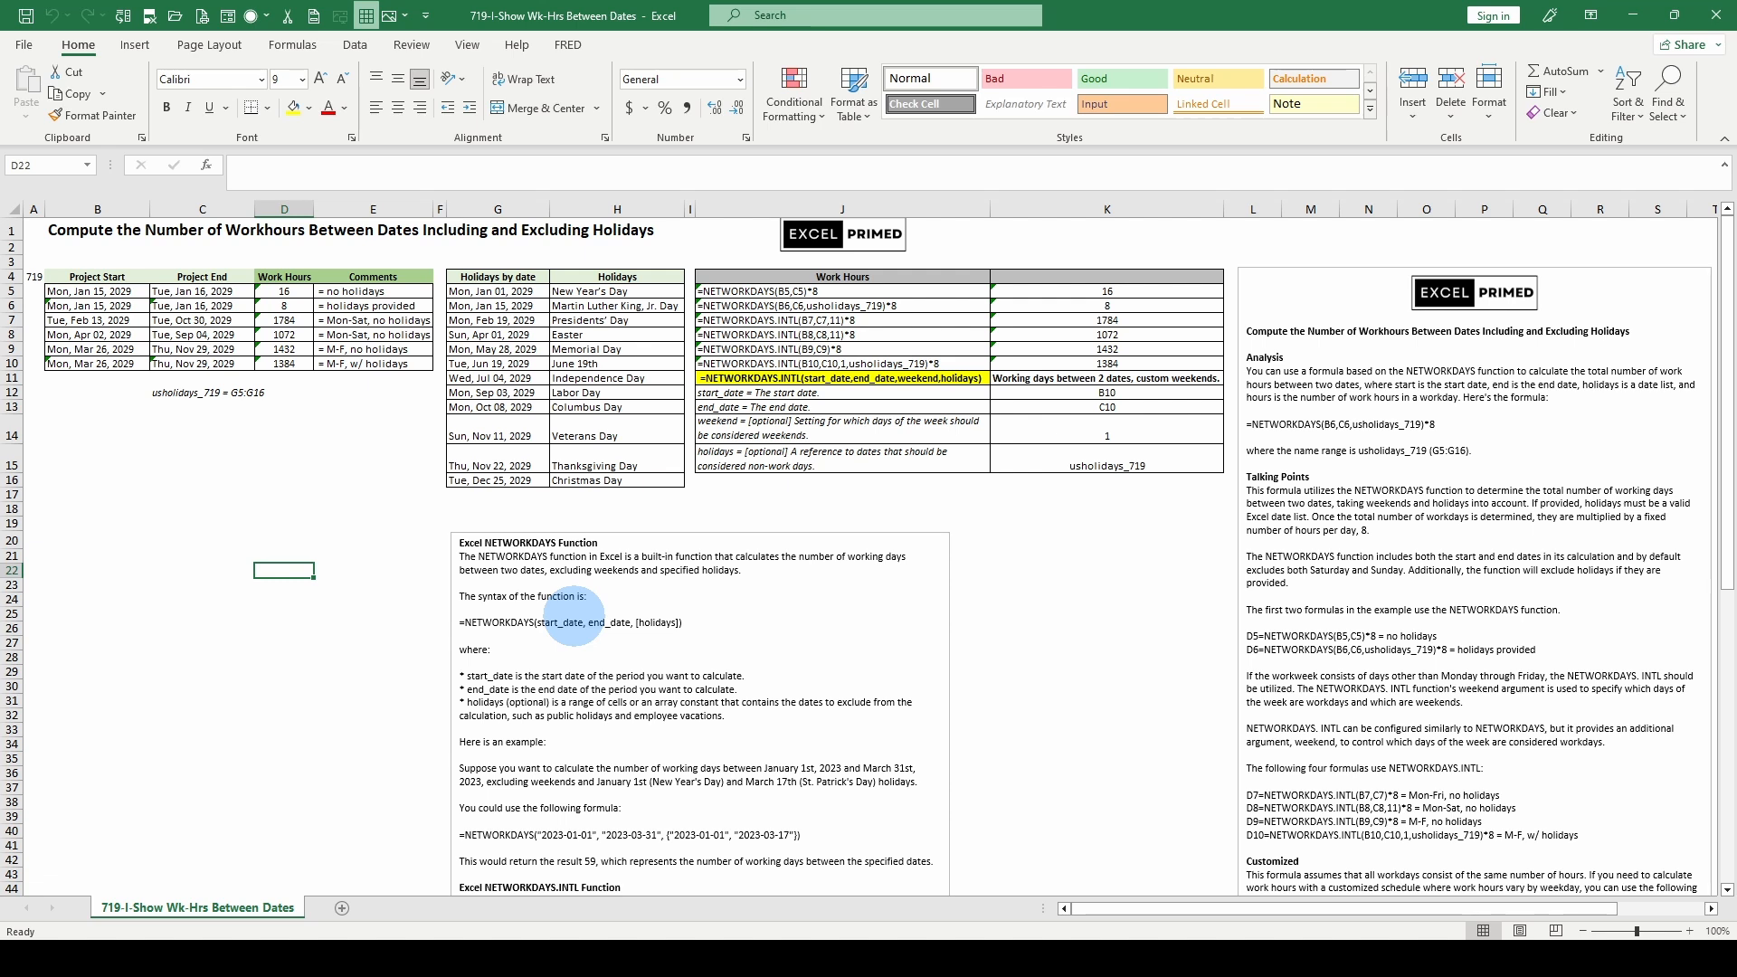
# - Read the Excel NETWORKDAYS Function notes below the tables, covering its syntax, arguments and example formula
pyautogui.scroll(-1, 573, 617)
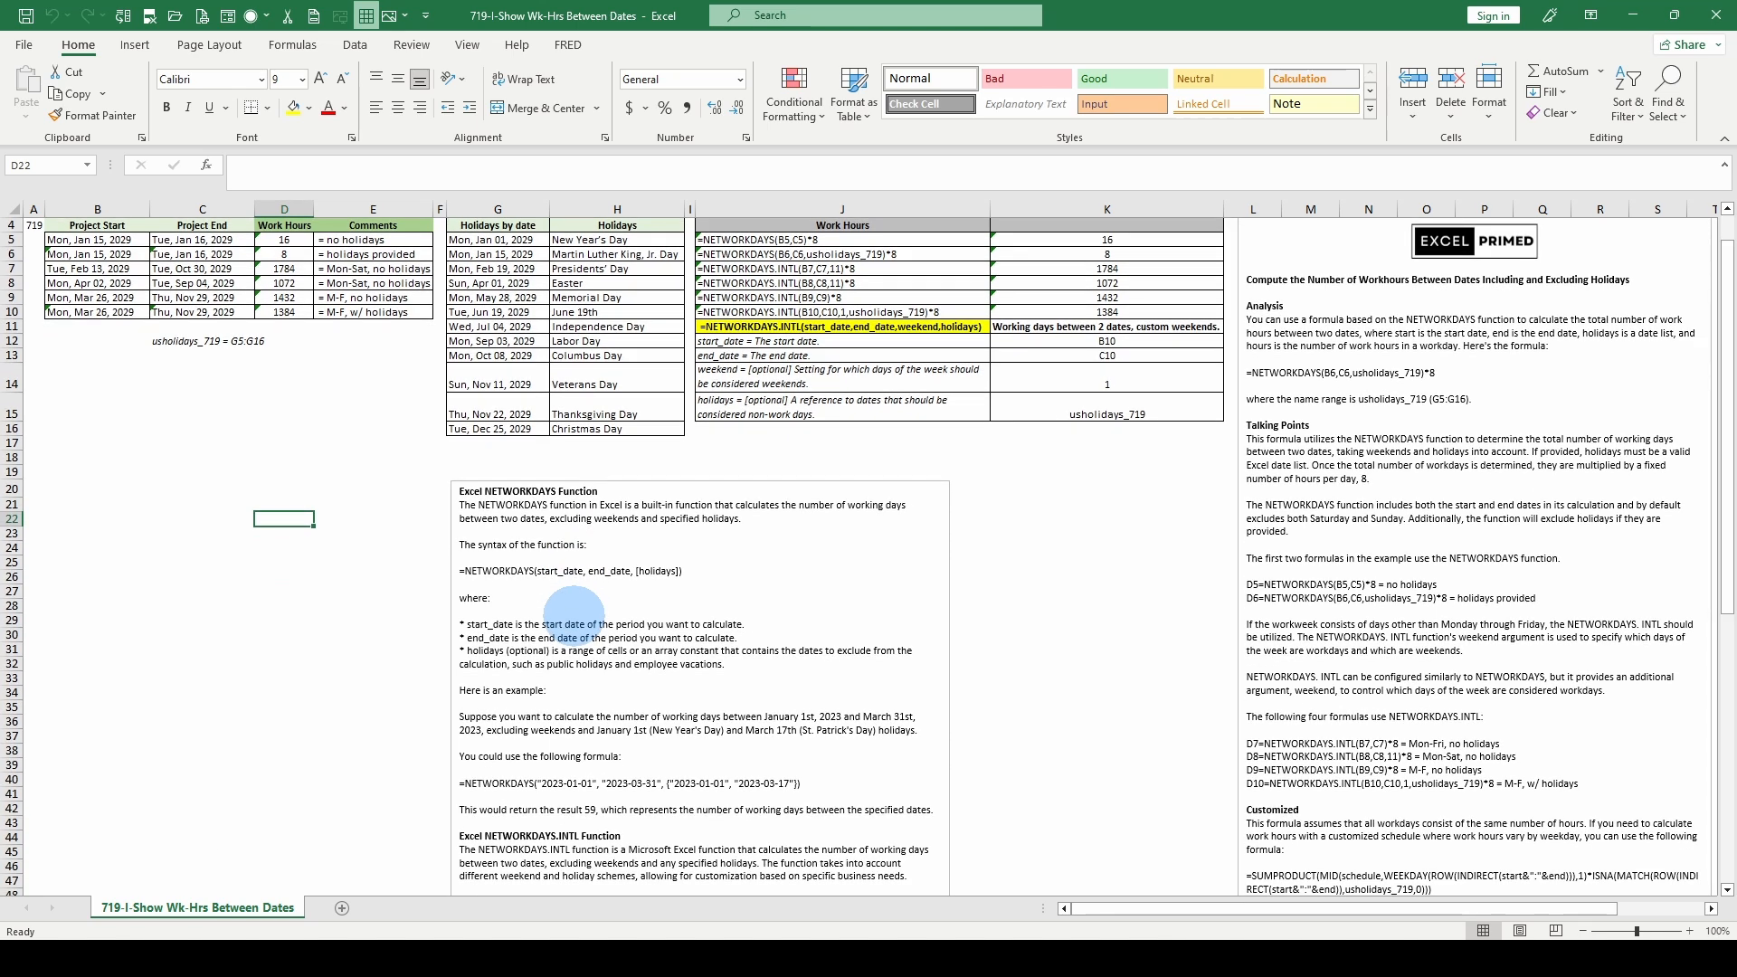
pyautogui.scroll(1, 573, 617)
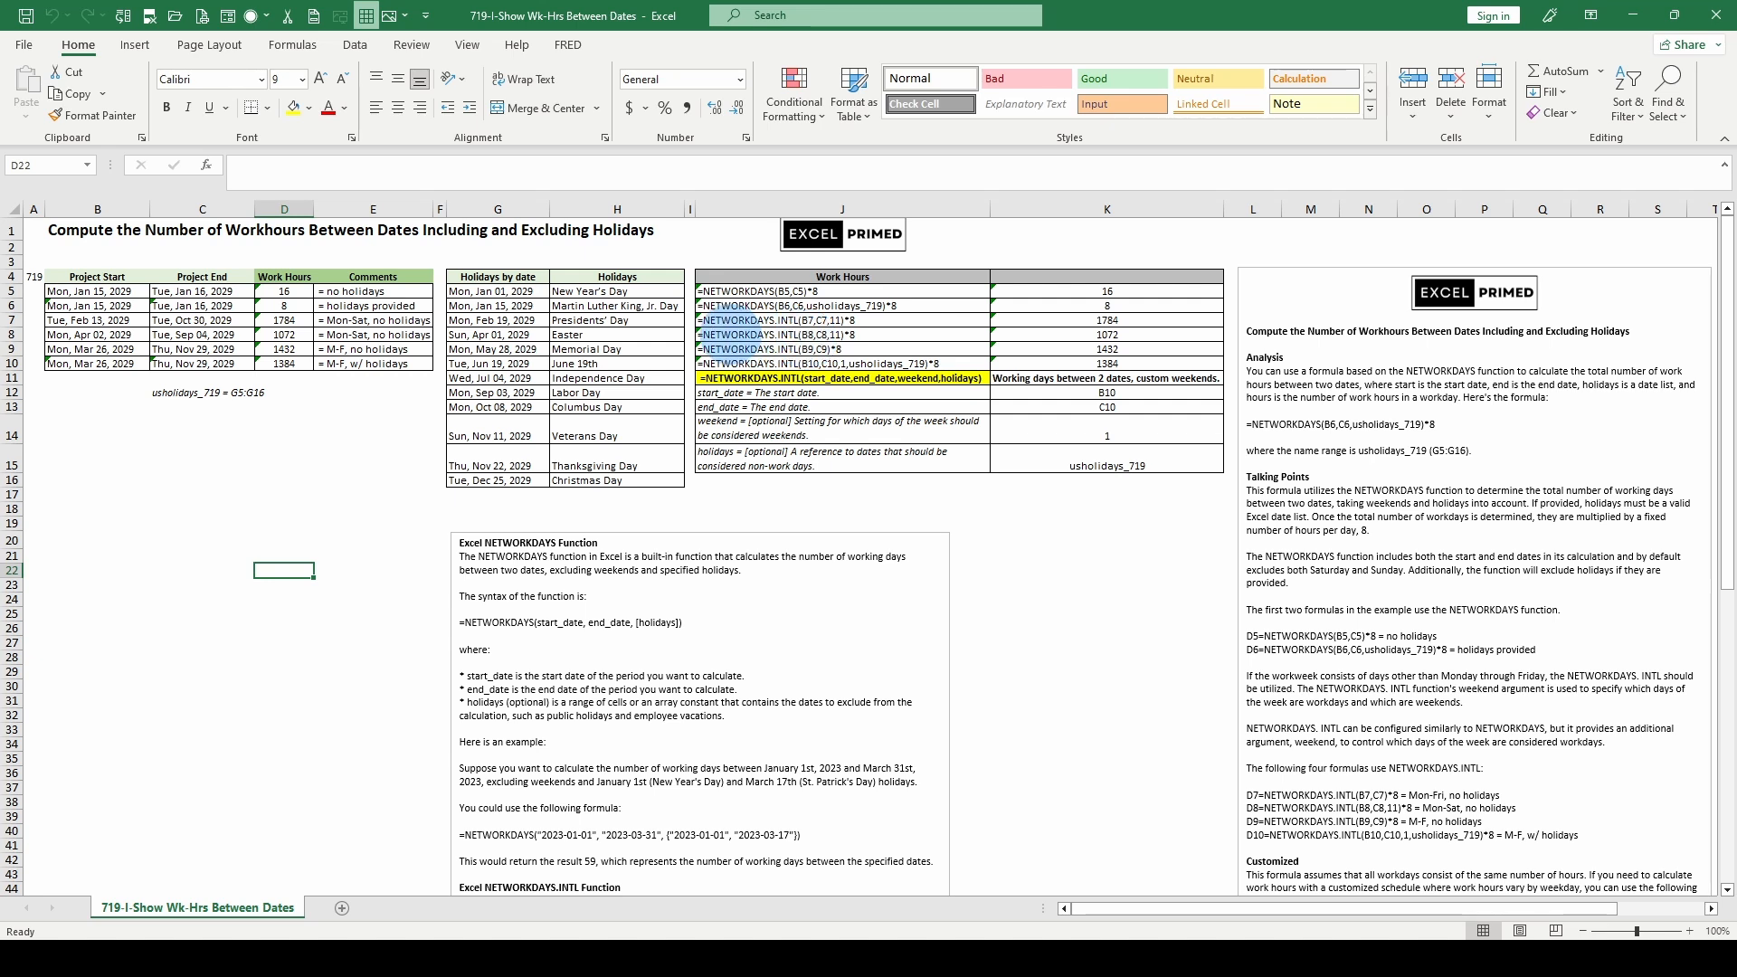
pyautogui.scroll(-4, 656, 638)
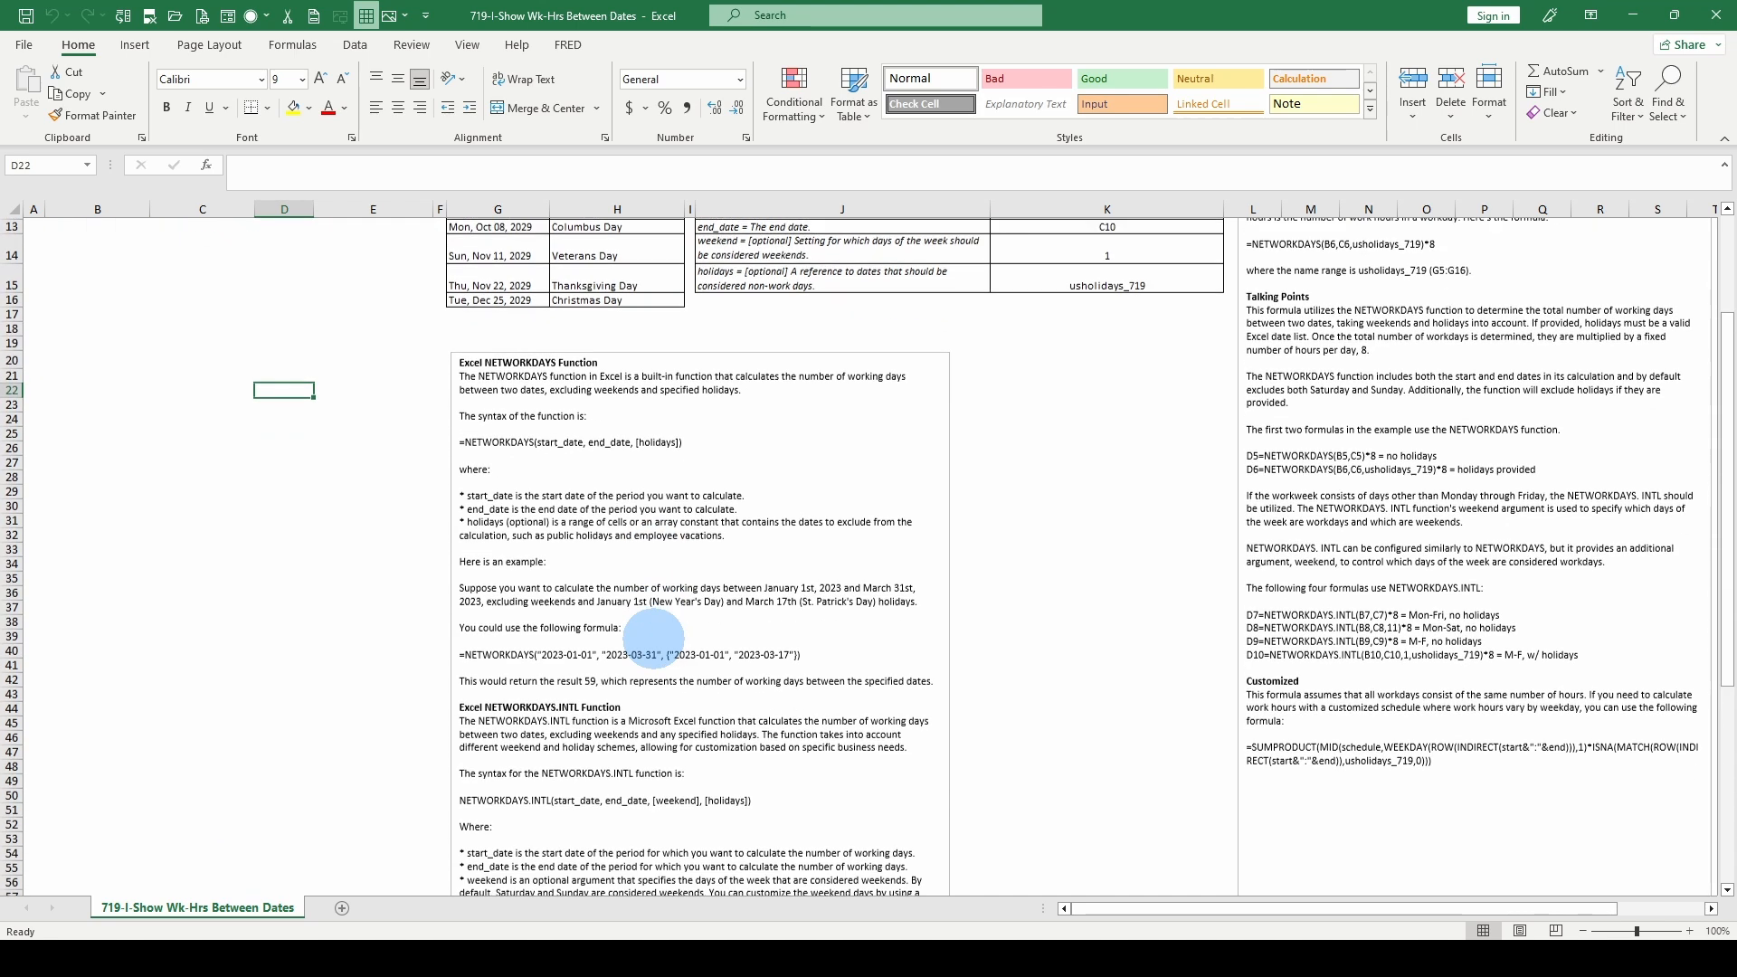
pyautogui.scroll(-1, 653, 637)
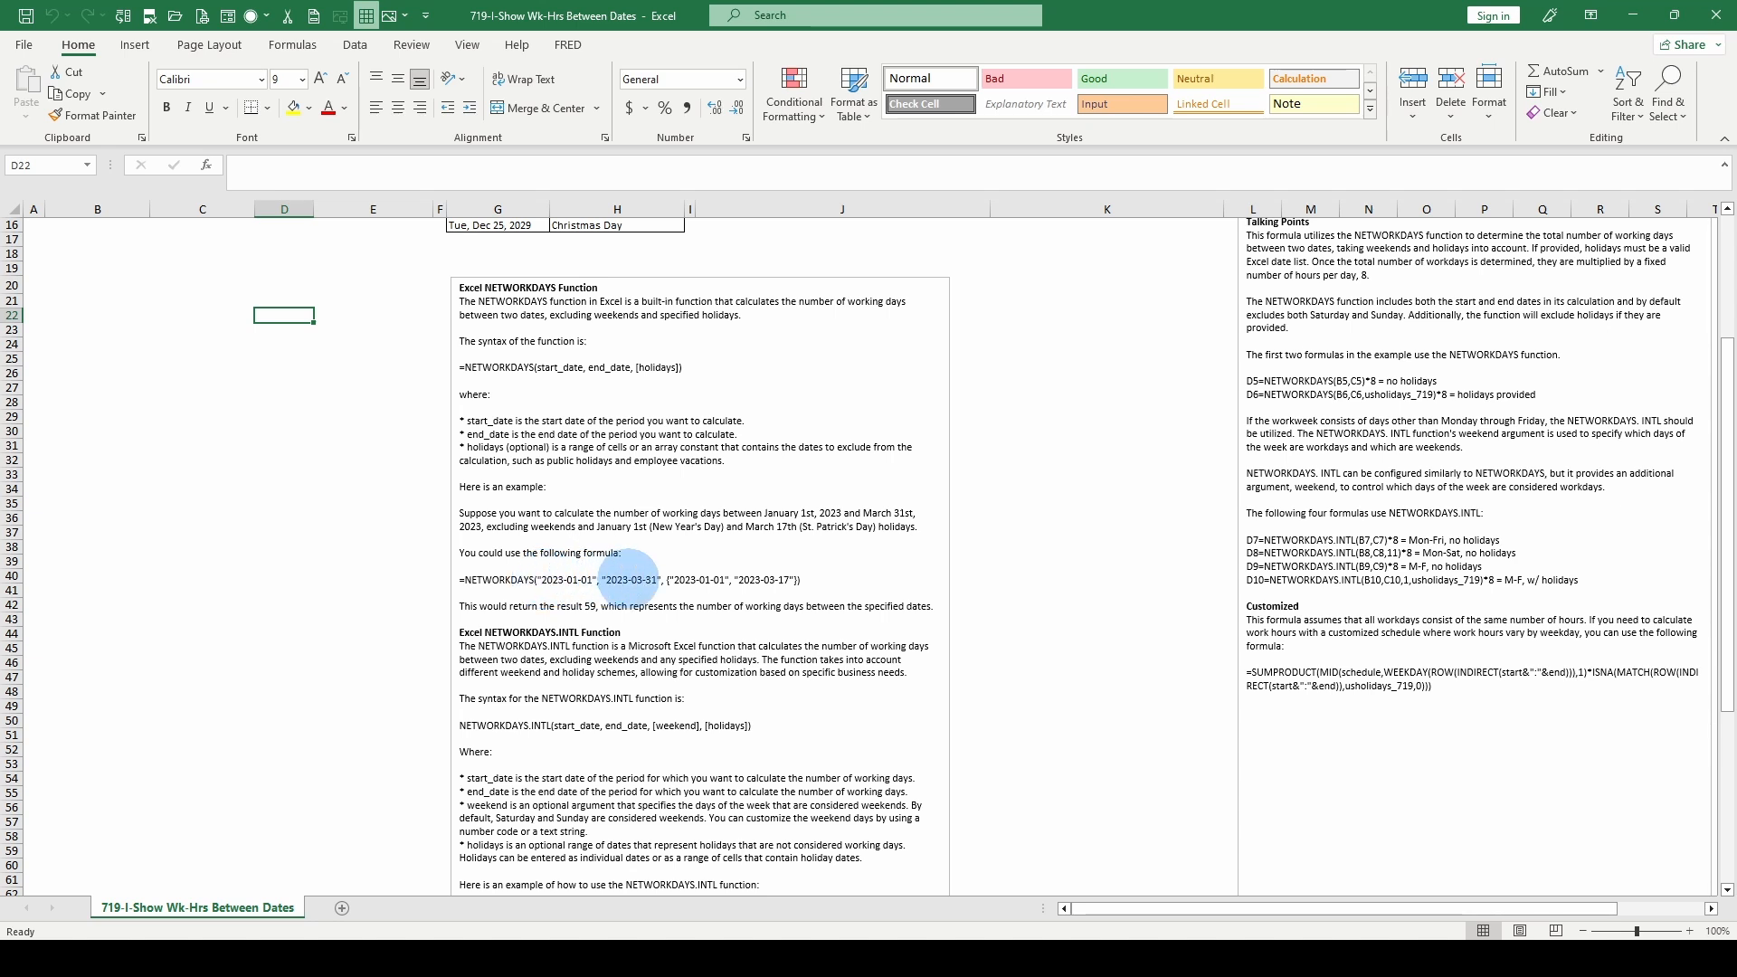
pyautogui.scroll(4, 630, 579)
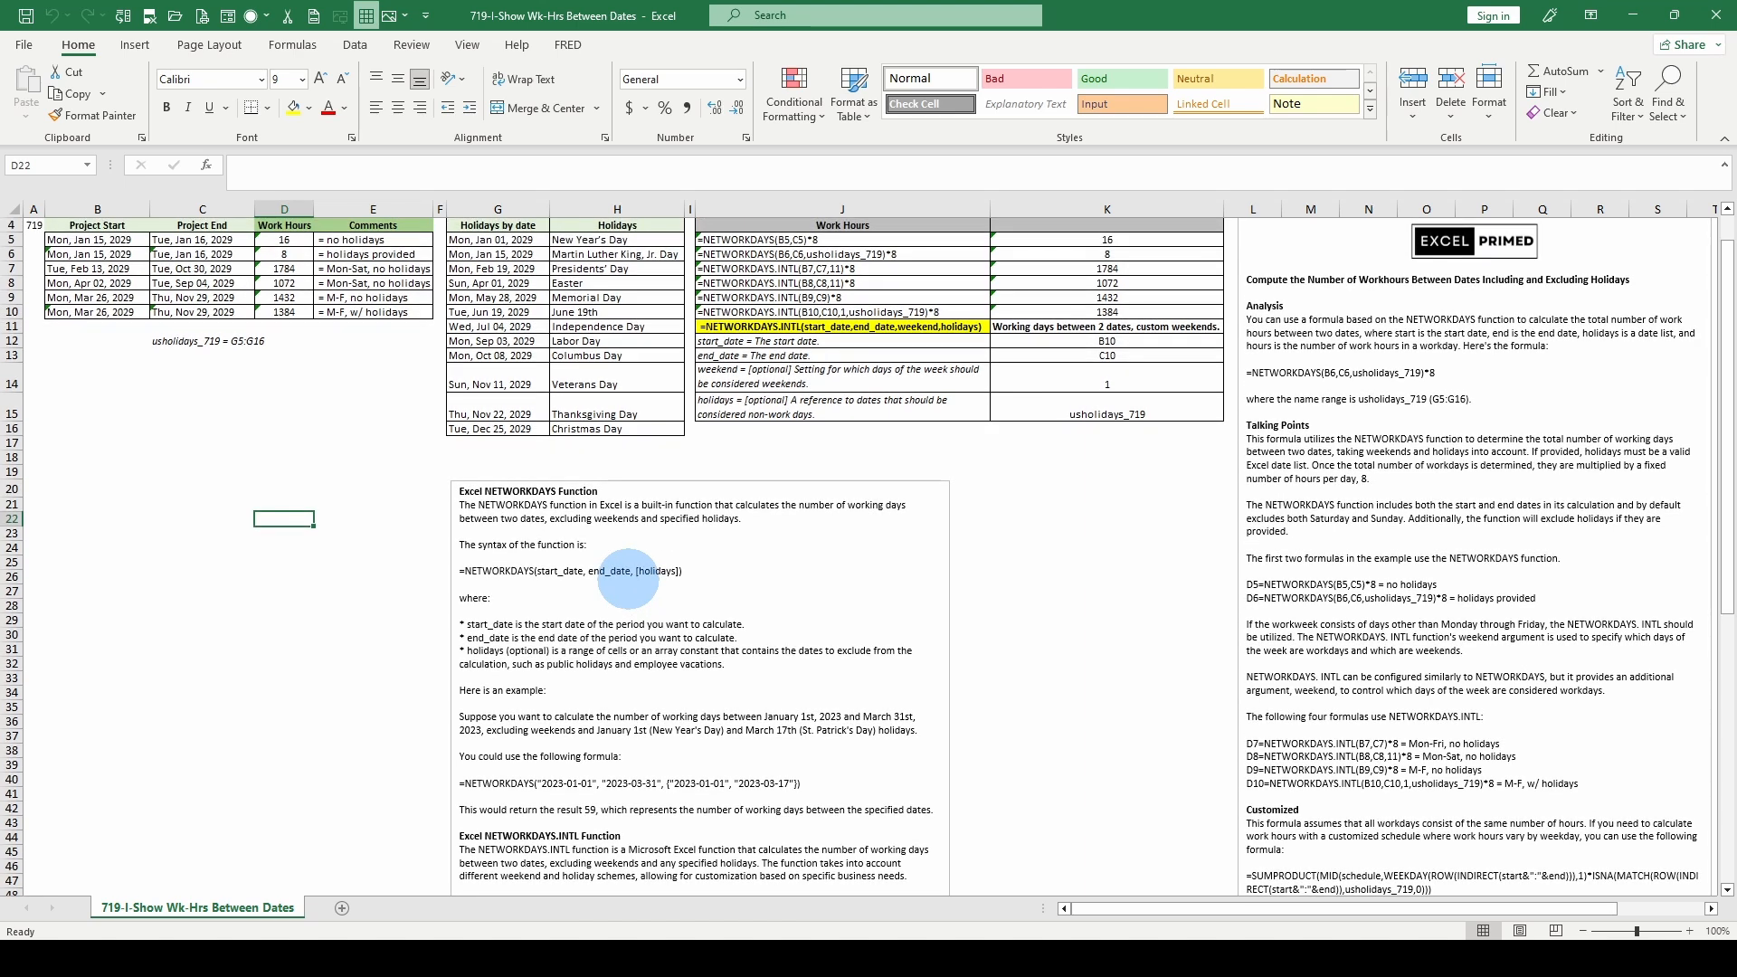
pyautogui.scroll(-1, 628, 577)
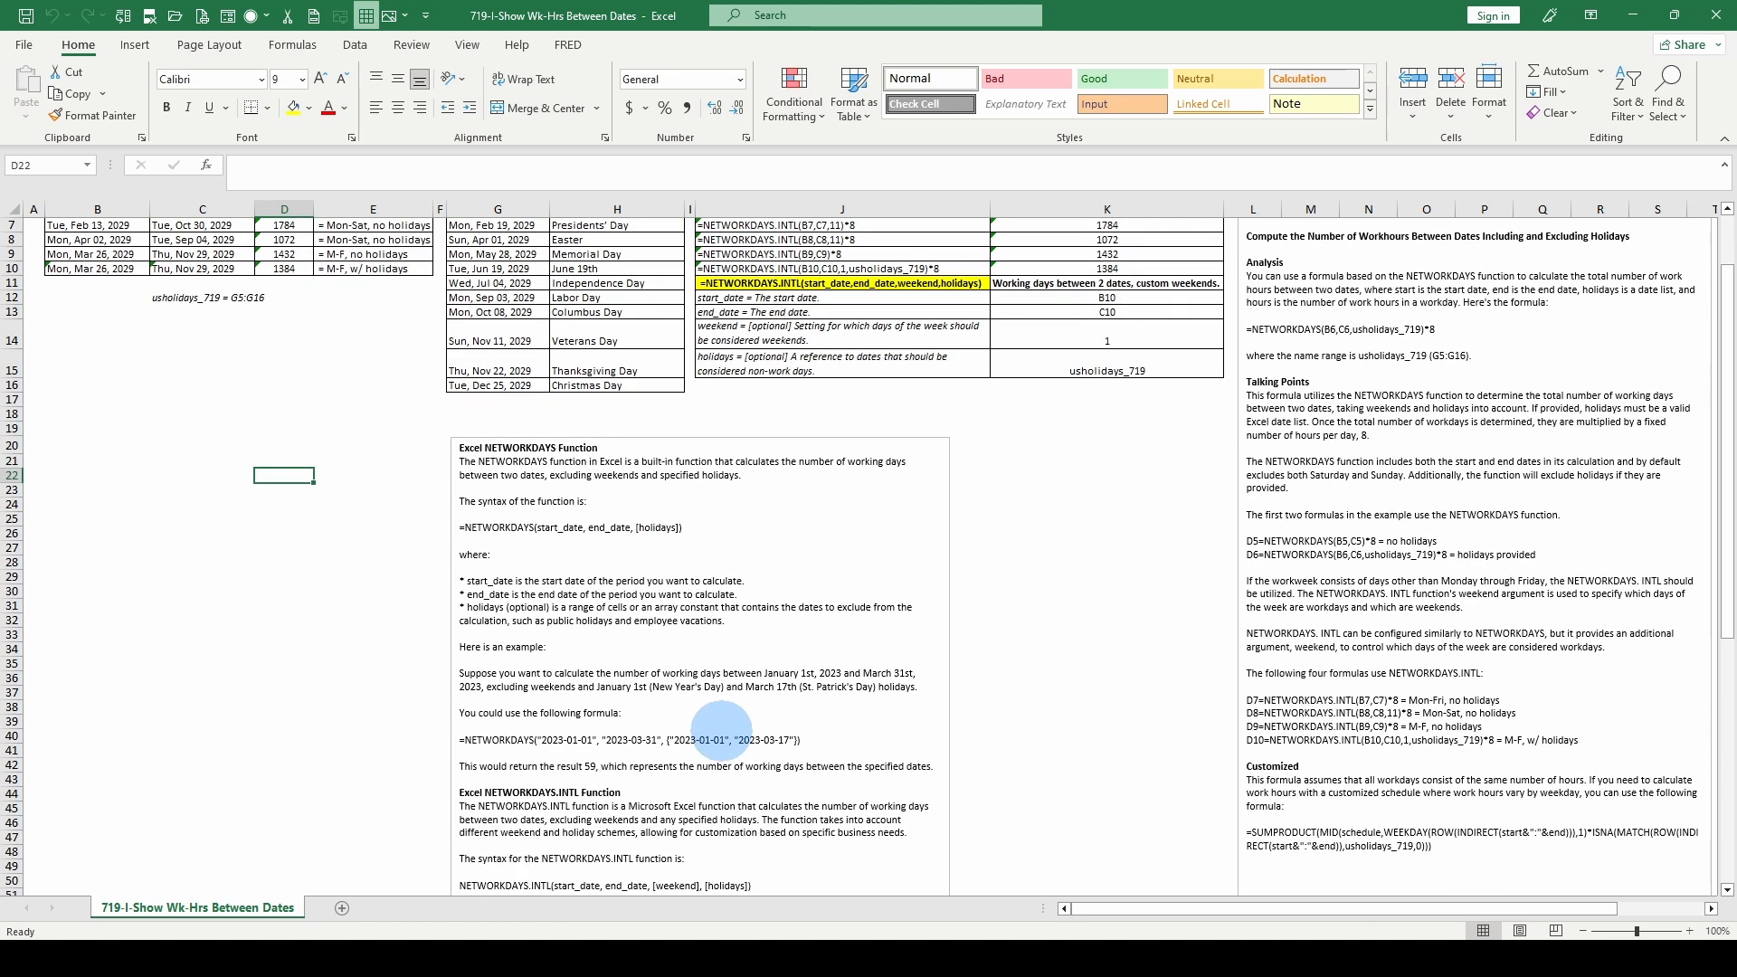
pyautogui.scroll(1, 812, 733)
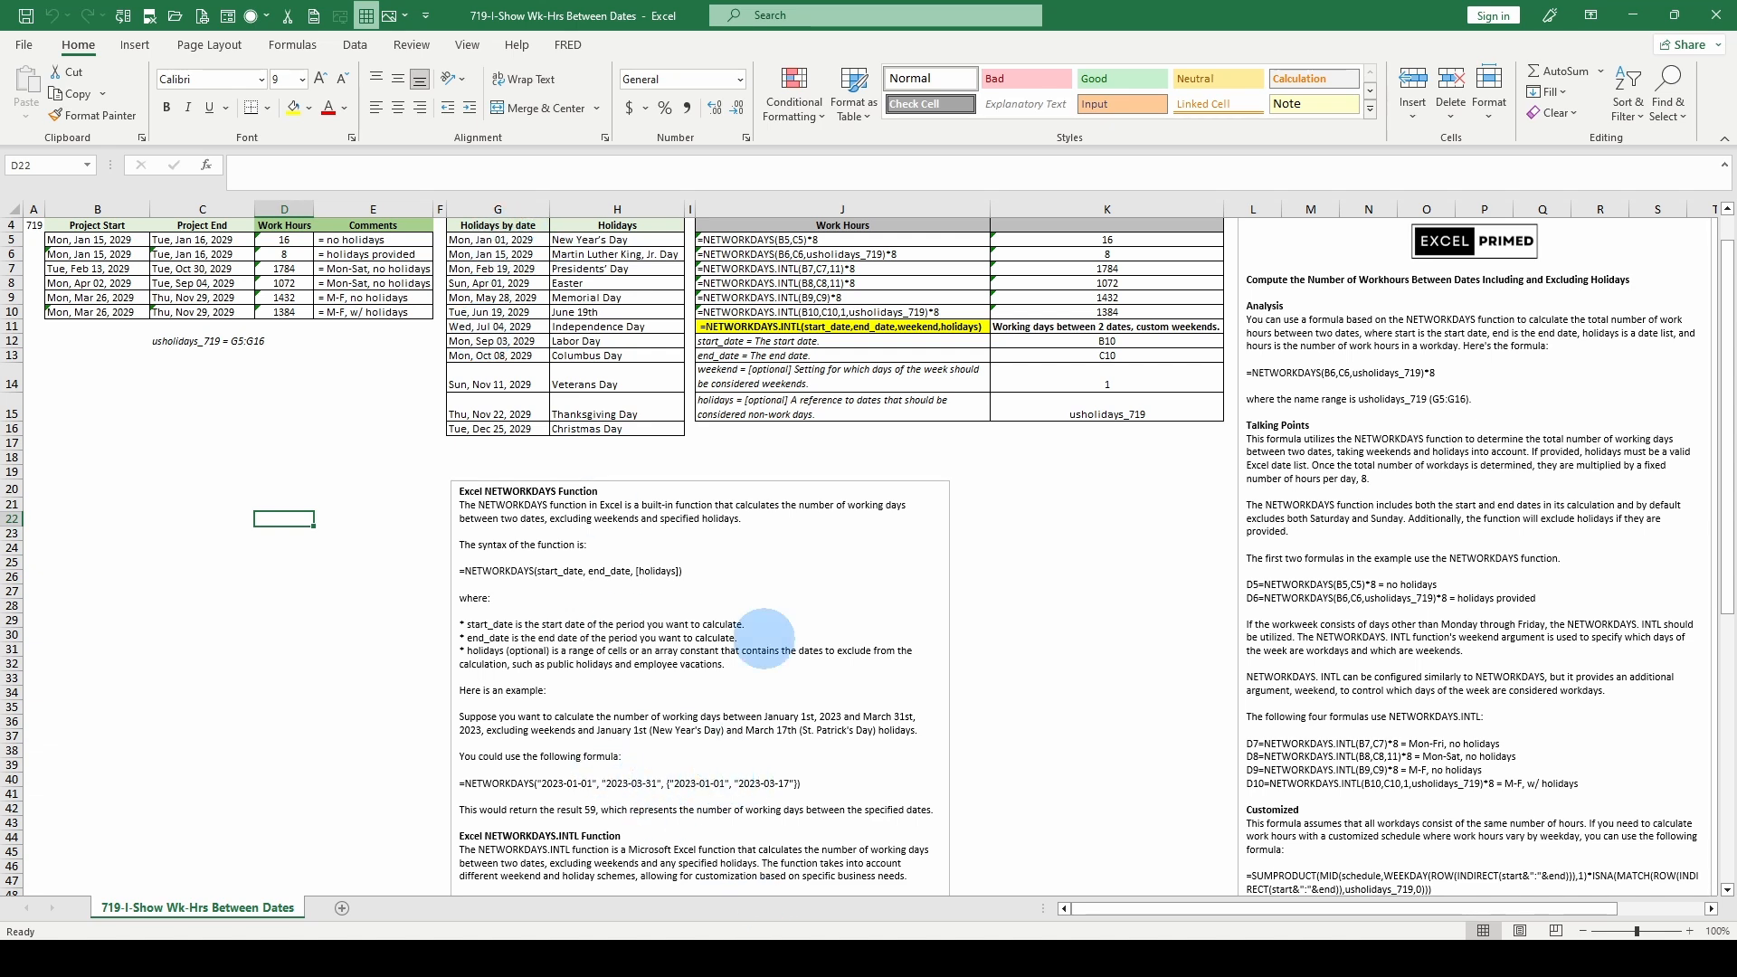
pyautogui.scroll(1, 575, 317)
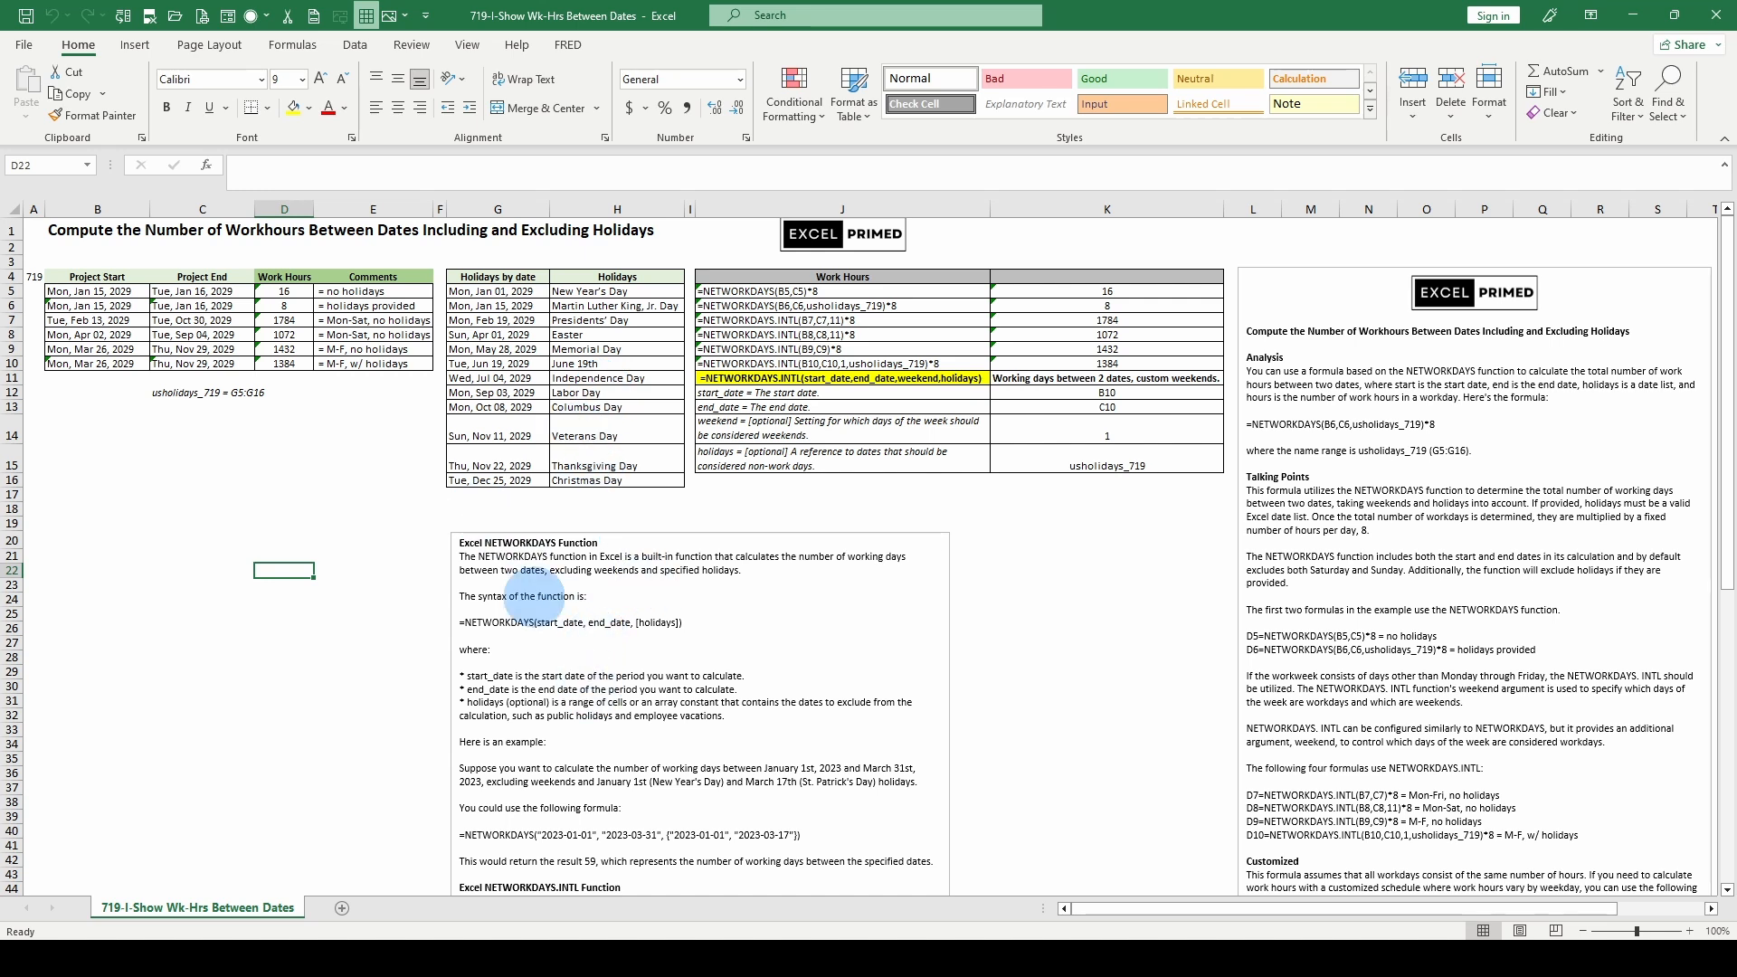
pyautogui.scroll(-1, 584, 701)
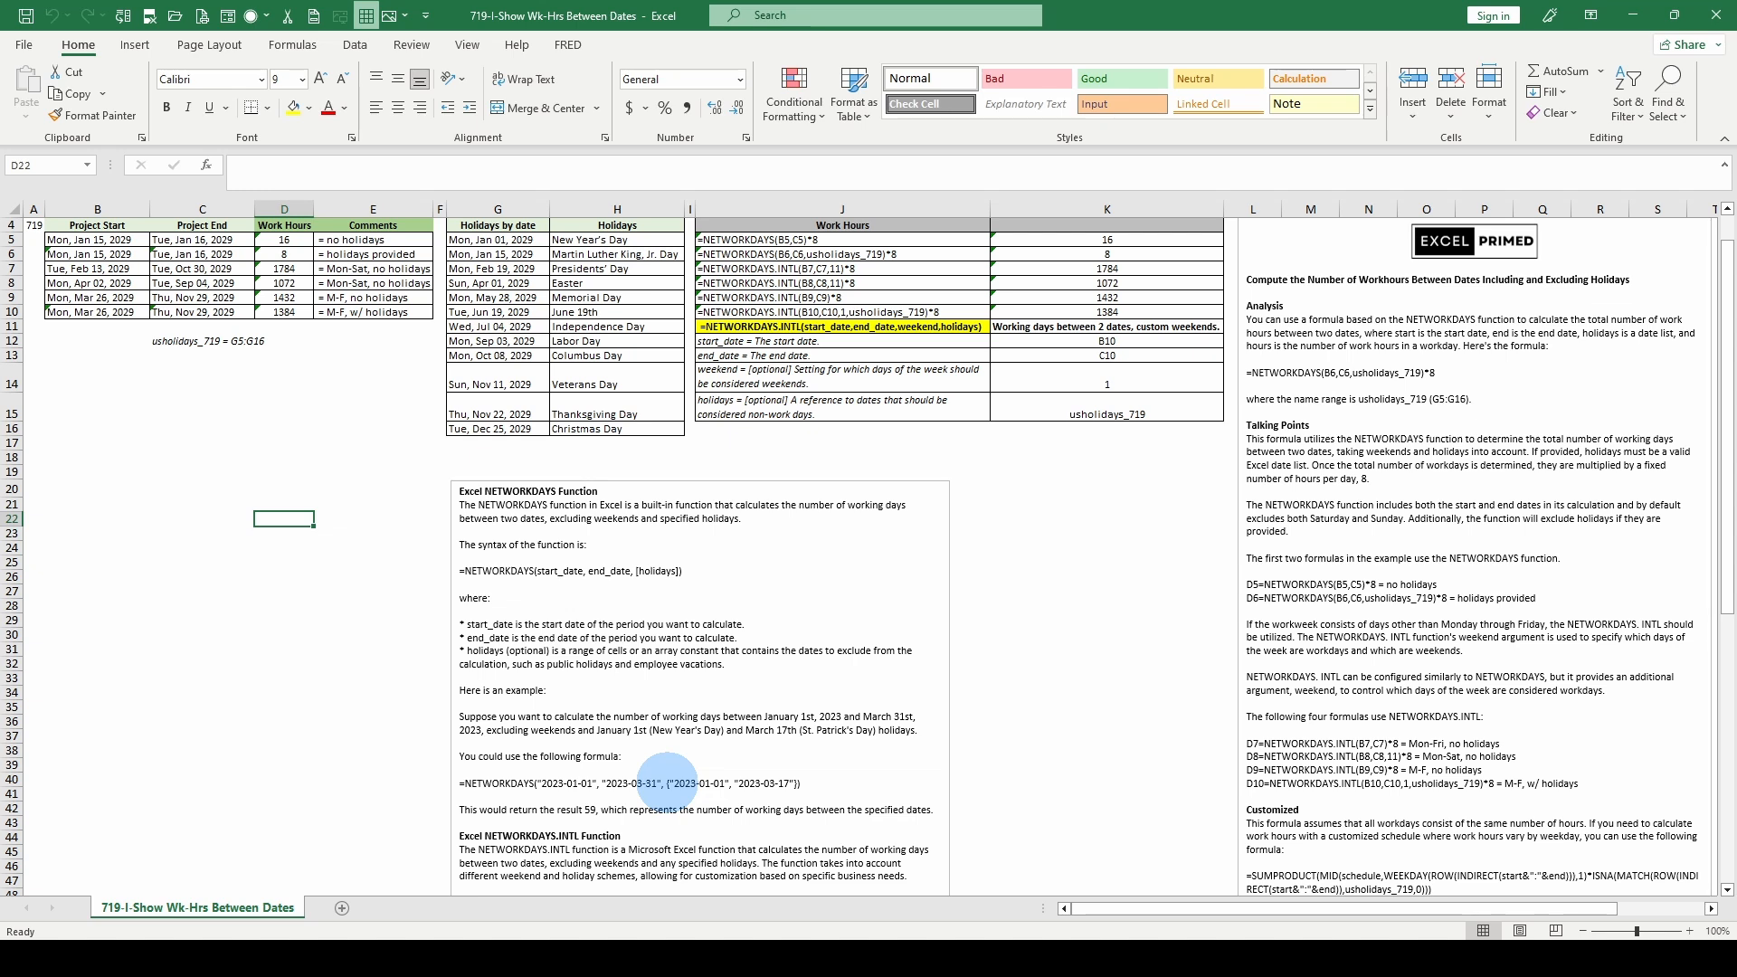
# - Read the Excel NETWORKDAYS.INTL Function notes, including the weekend and holidays arguments and the example
pyautogui.scroll(-5, 666, 783)
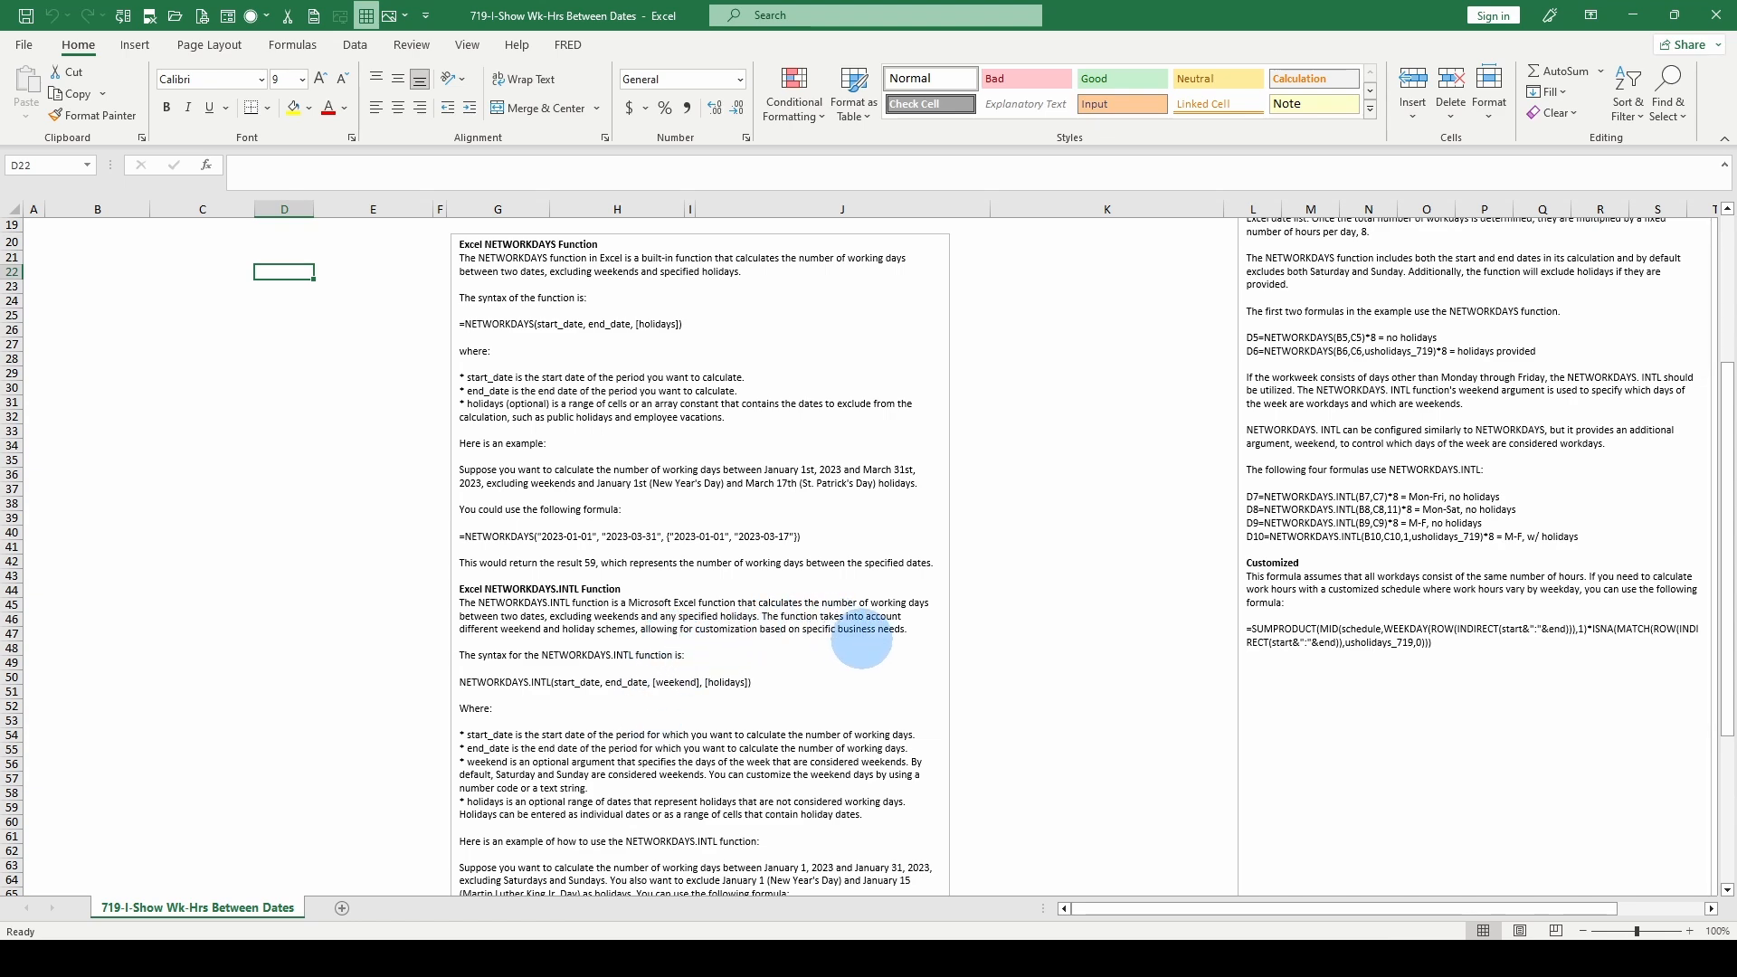
pyautogui.scroll(-2, 861, 640)
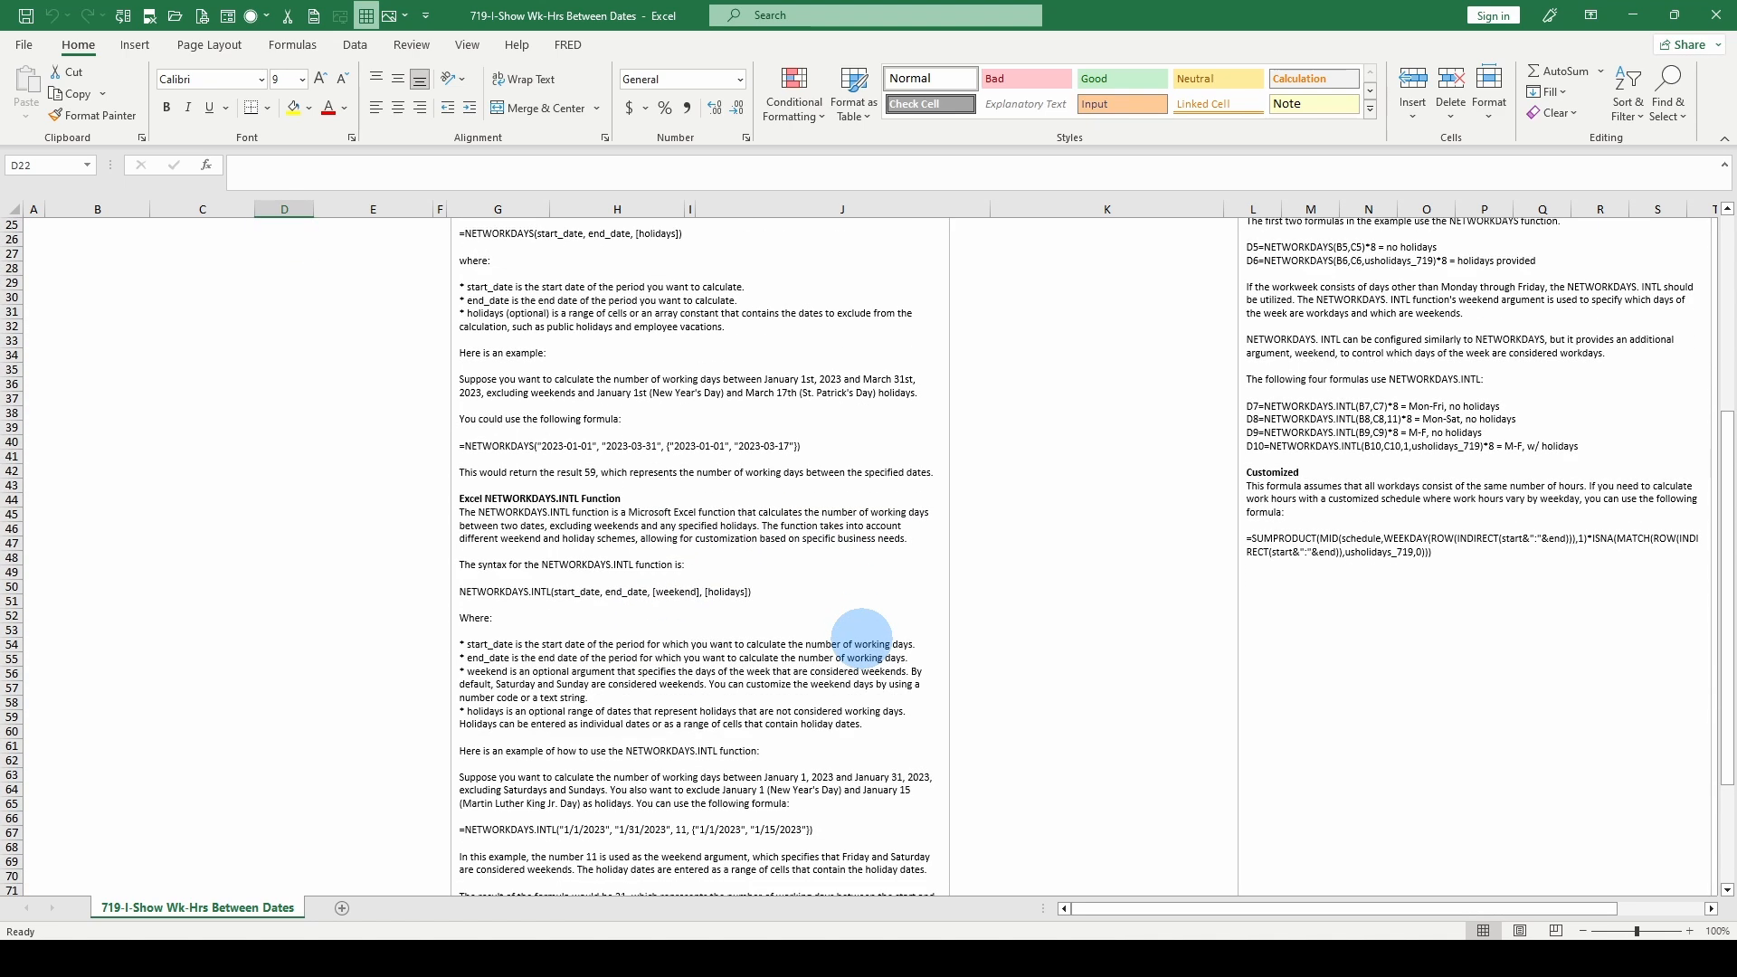
pyautogui.scroll(-1, 862, 638)
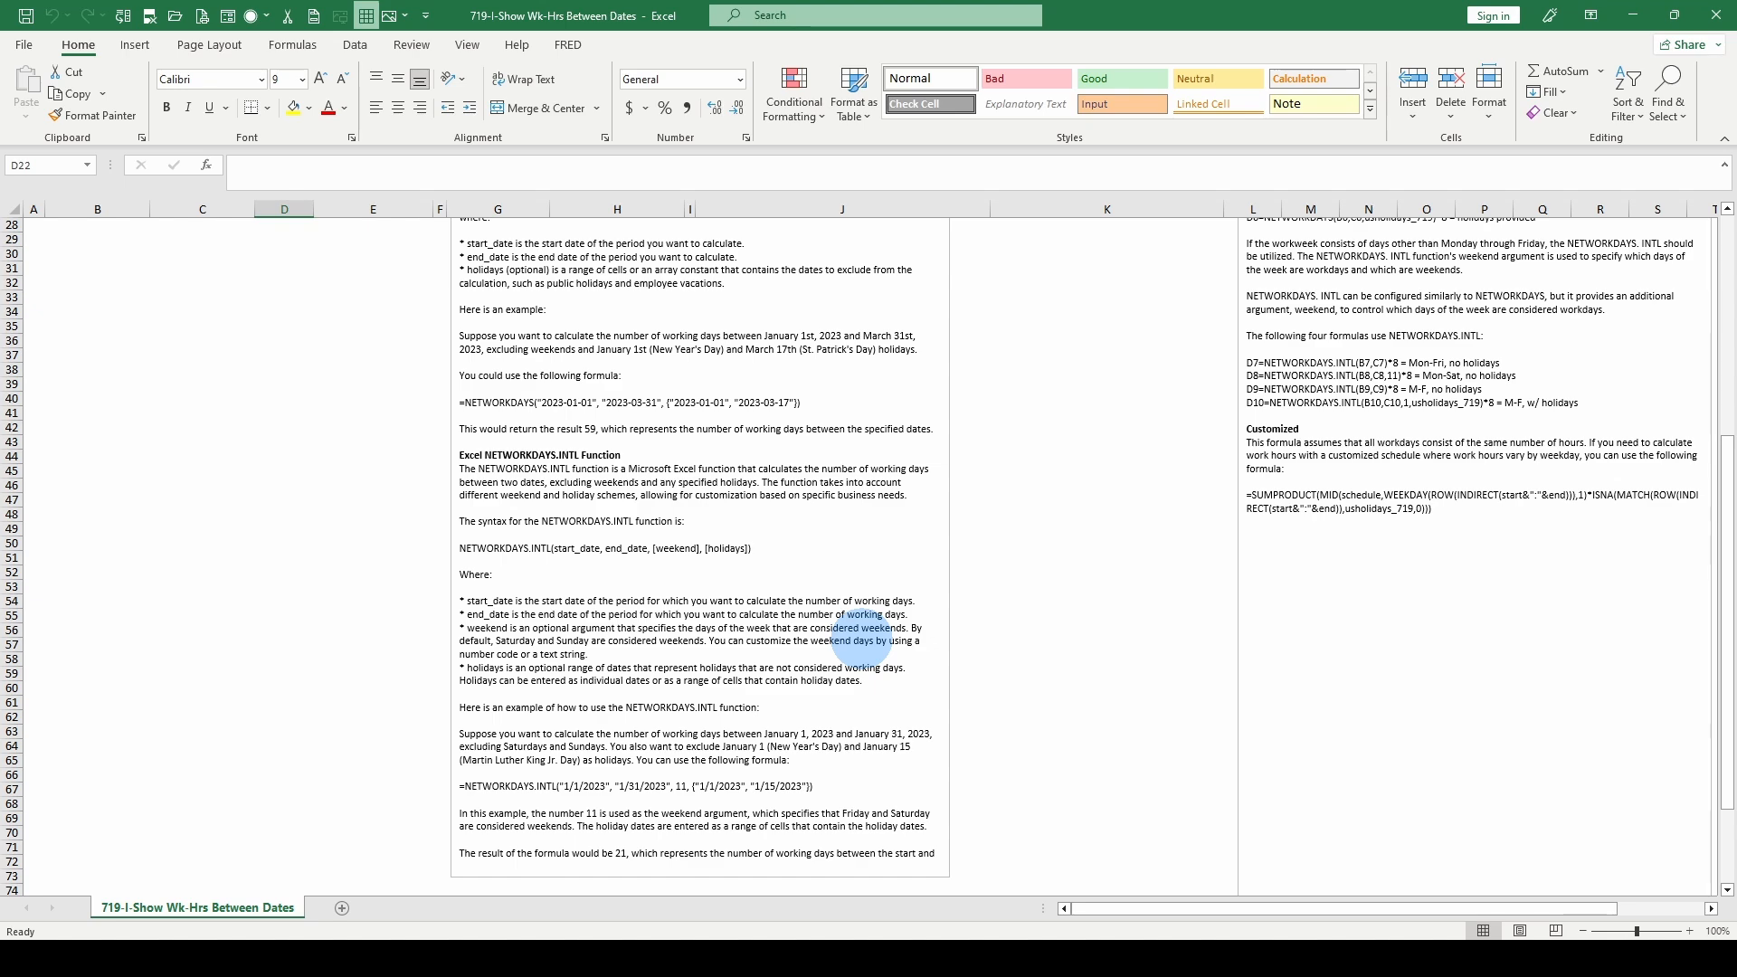
pyautogui.scroll(3, 680, 787)
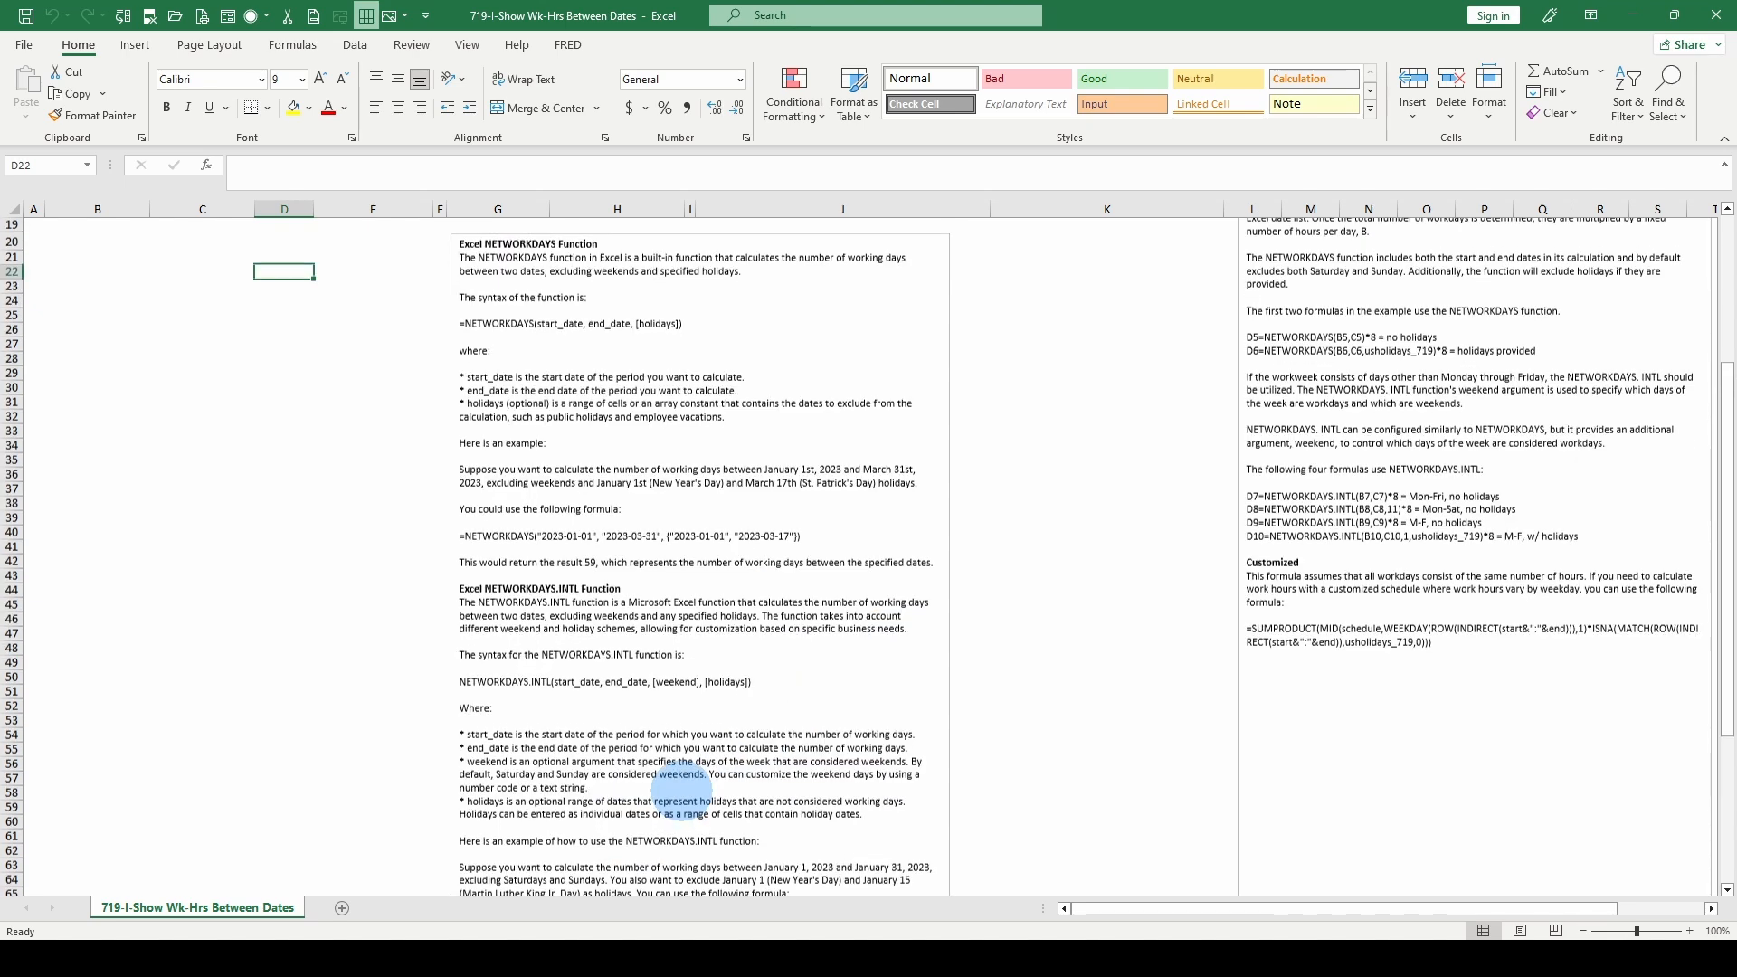
pyautogui.scroll(6, 680, 787)
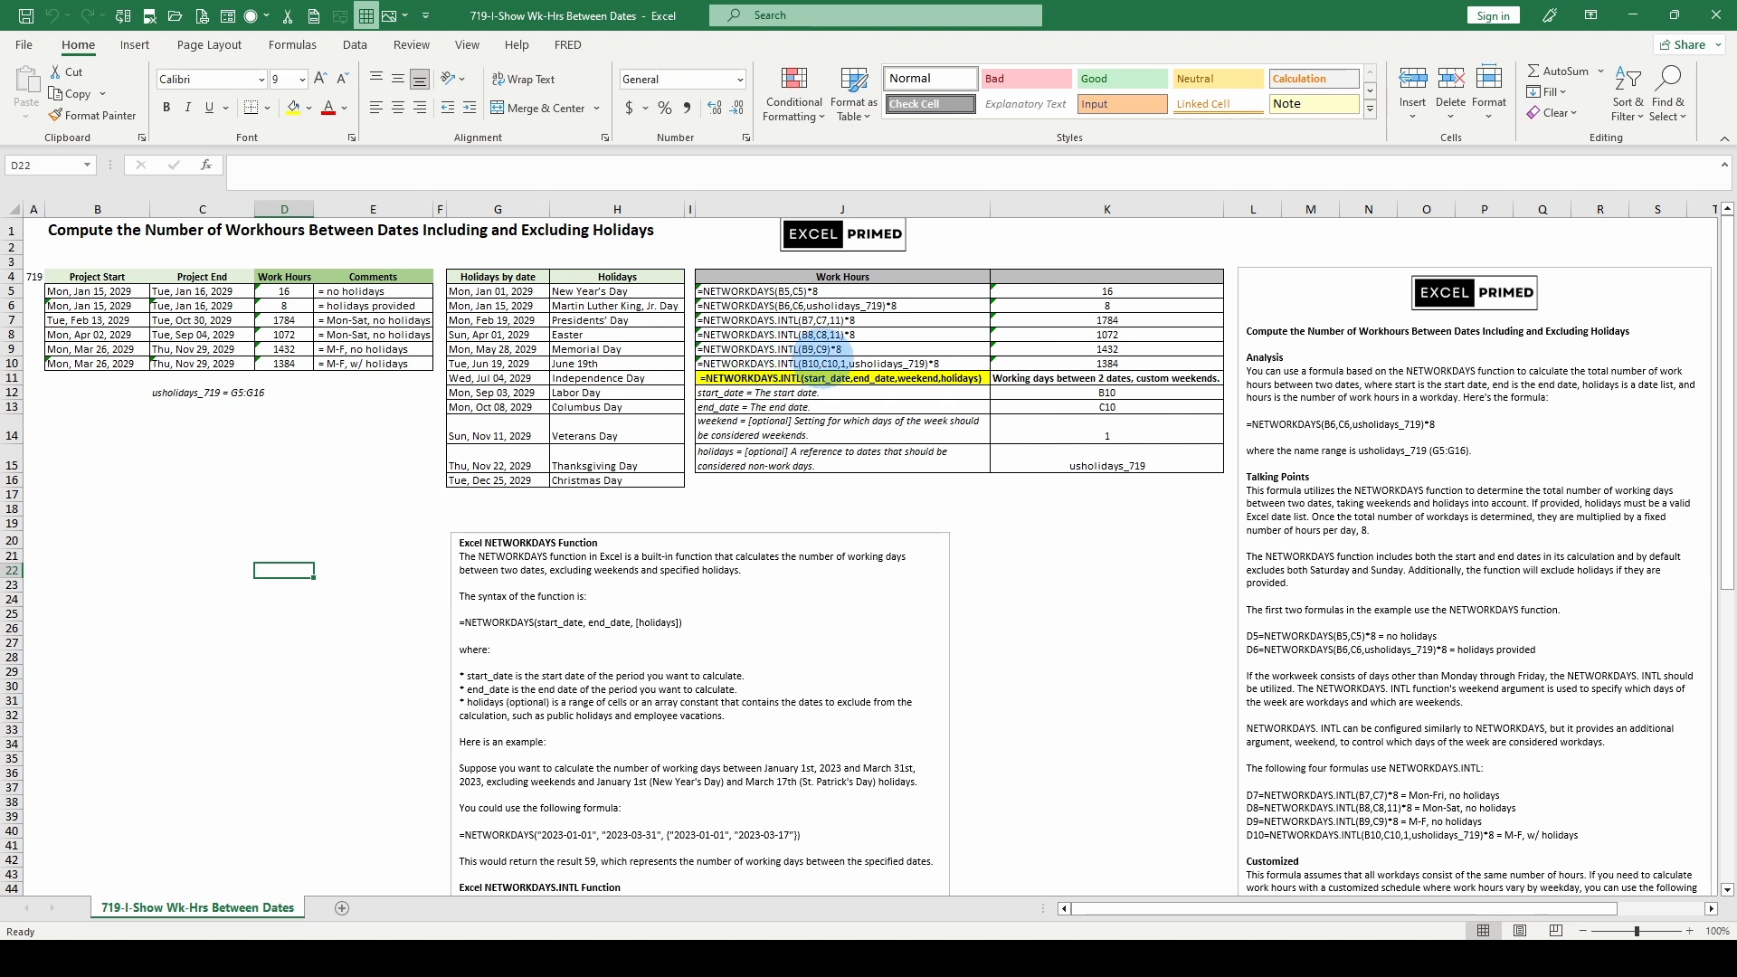
# - Examine the displayed formula texts in J5 and J9 of the Work Hours table alongside the written notes
pyautogui.click(825, 351)
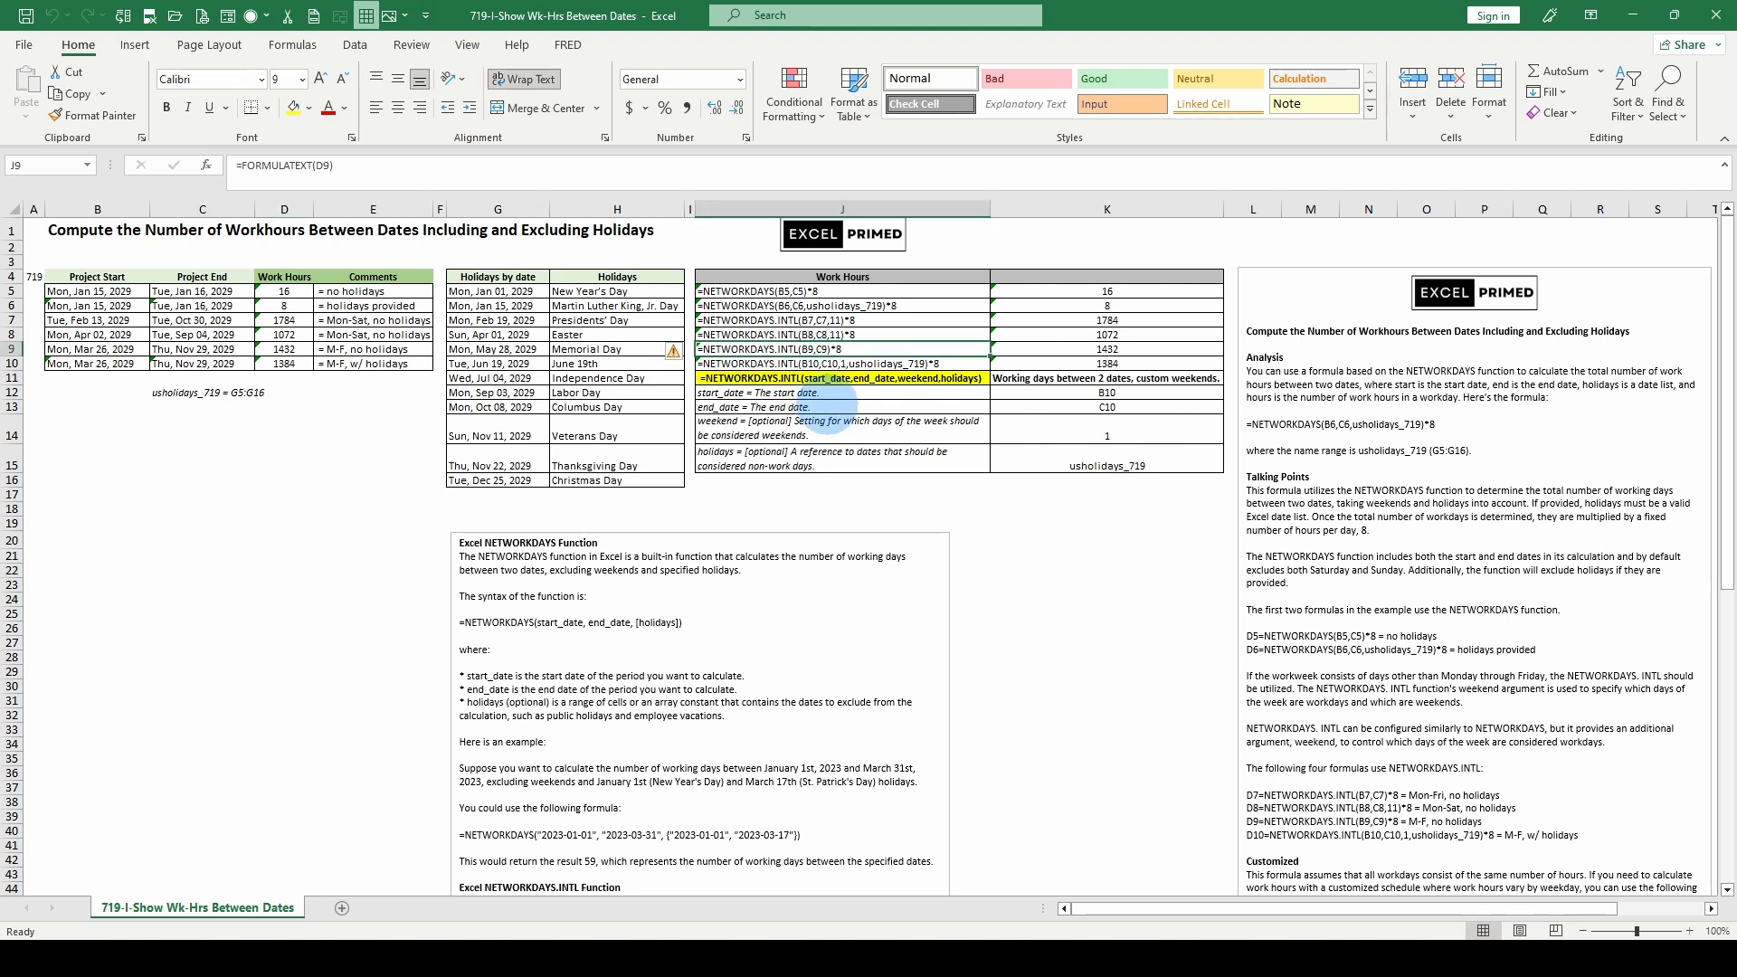
pyautogui.click(747, 288)
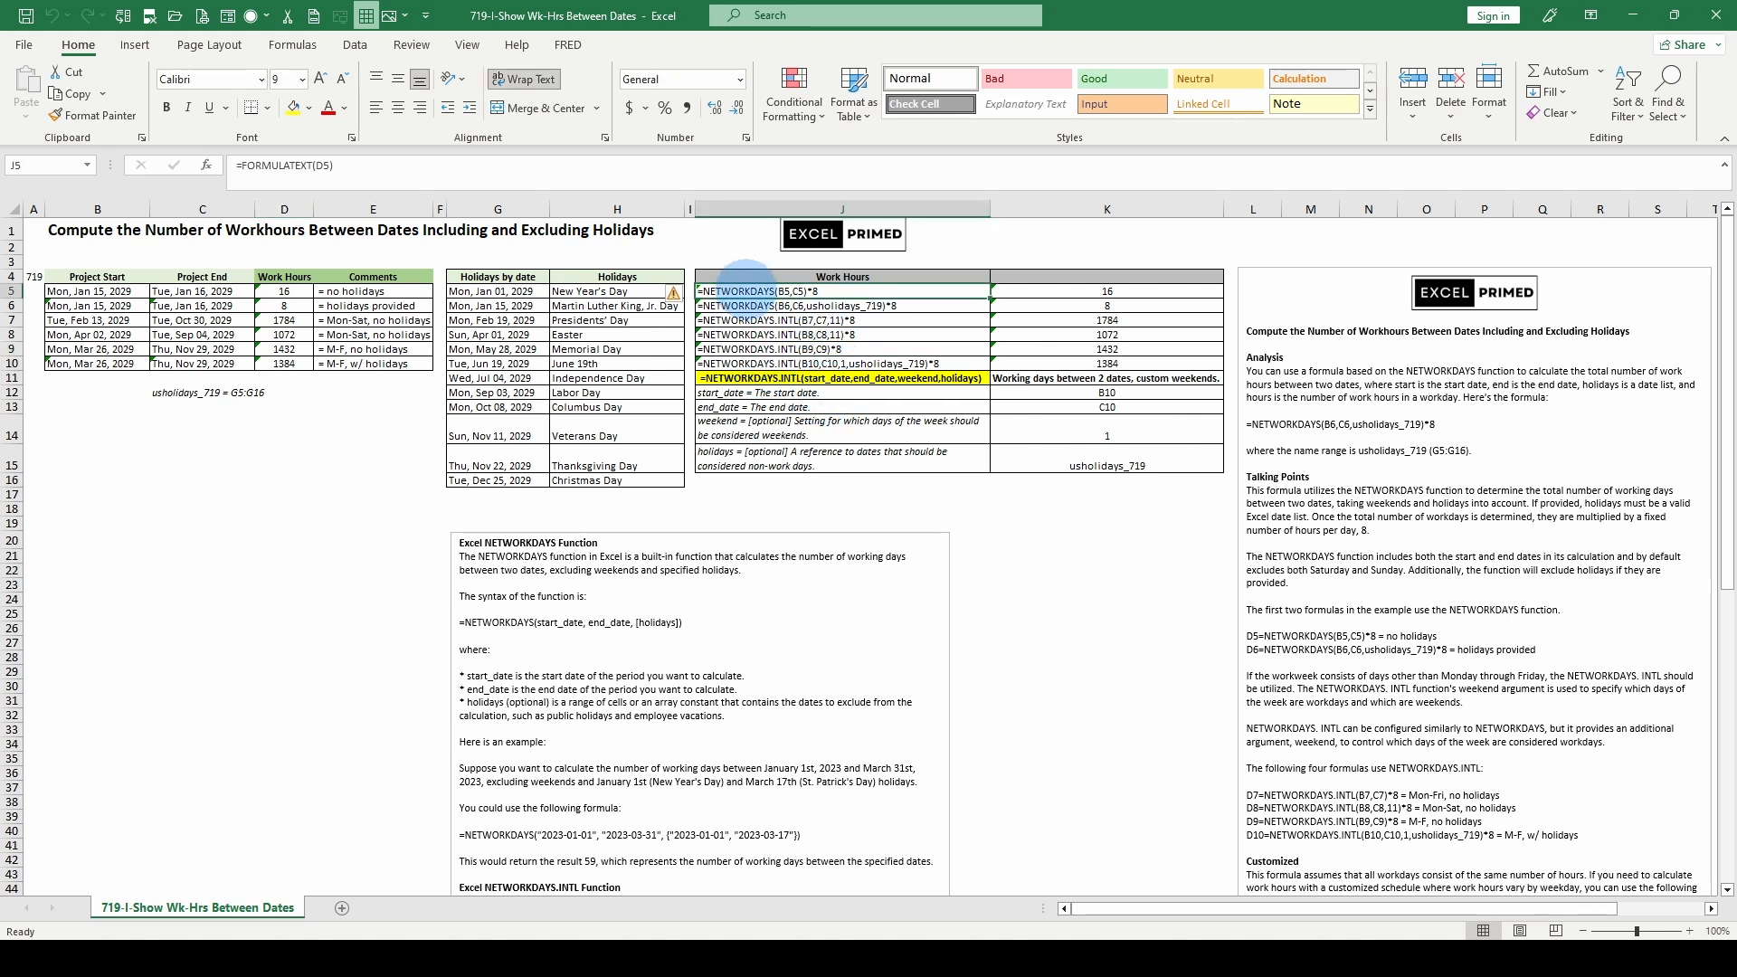
pyautogui.click(749, 349)
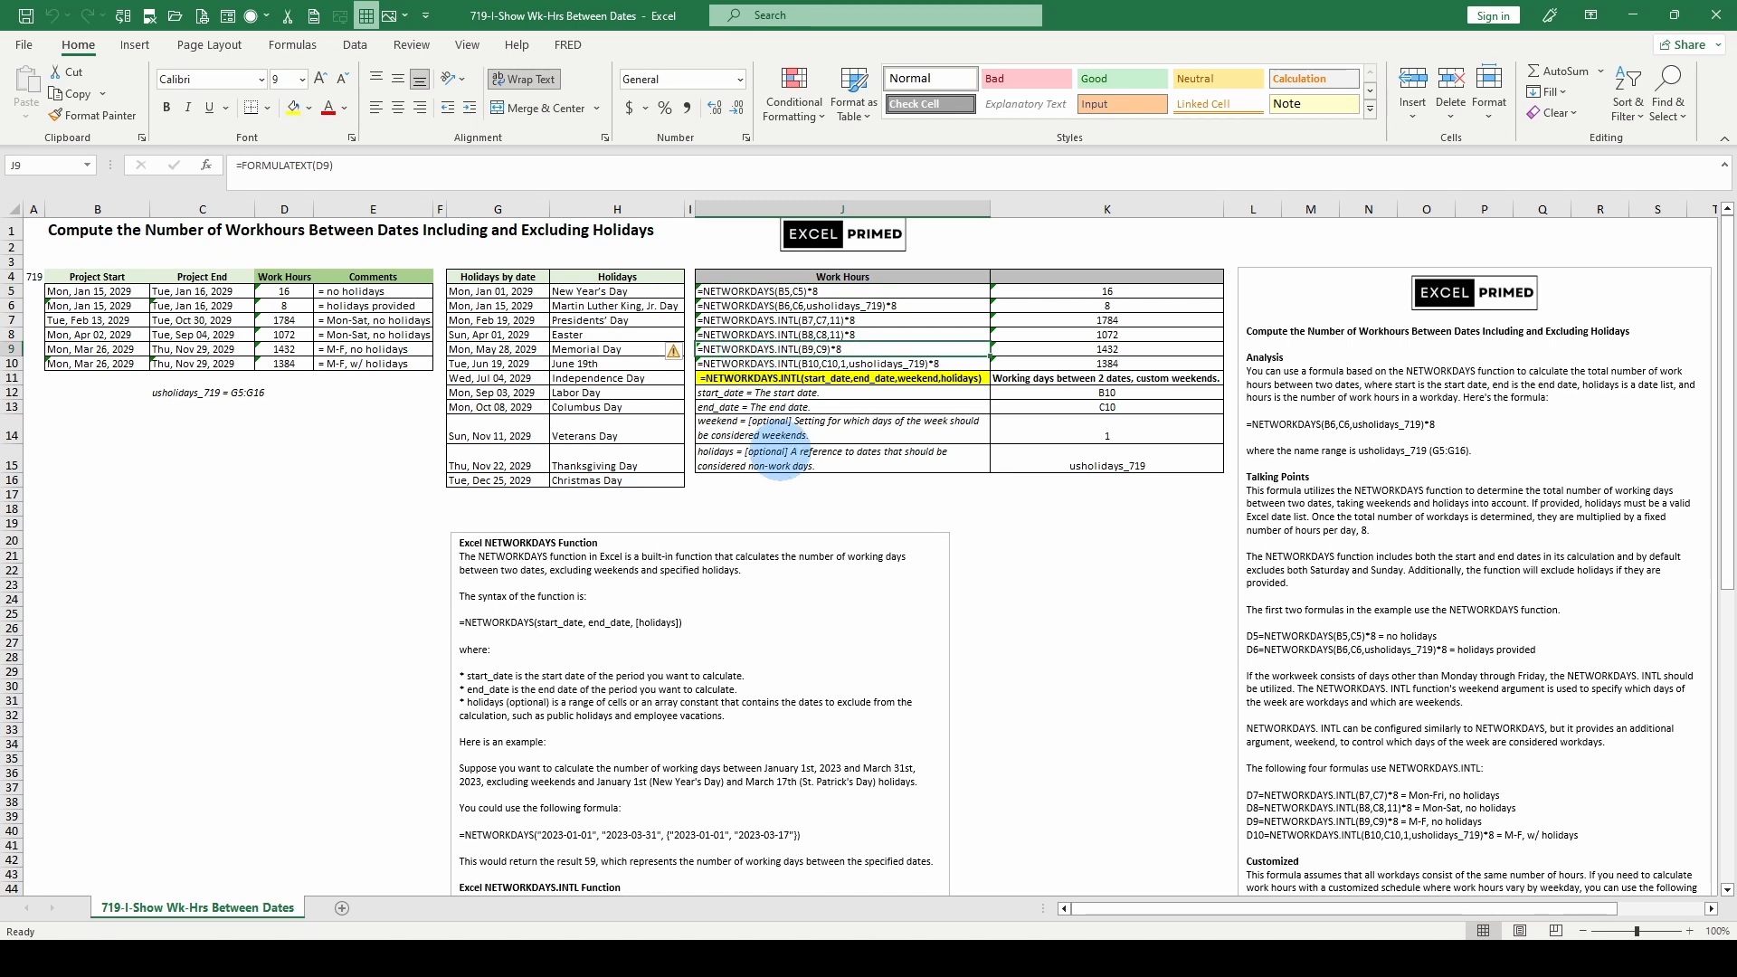
pyautogui.scroll(-3, 1399, 665)
pyautogui.scroll(3, 1398, 665)
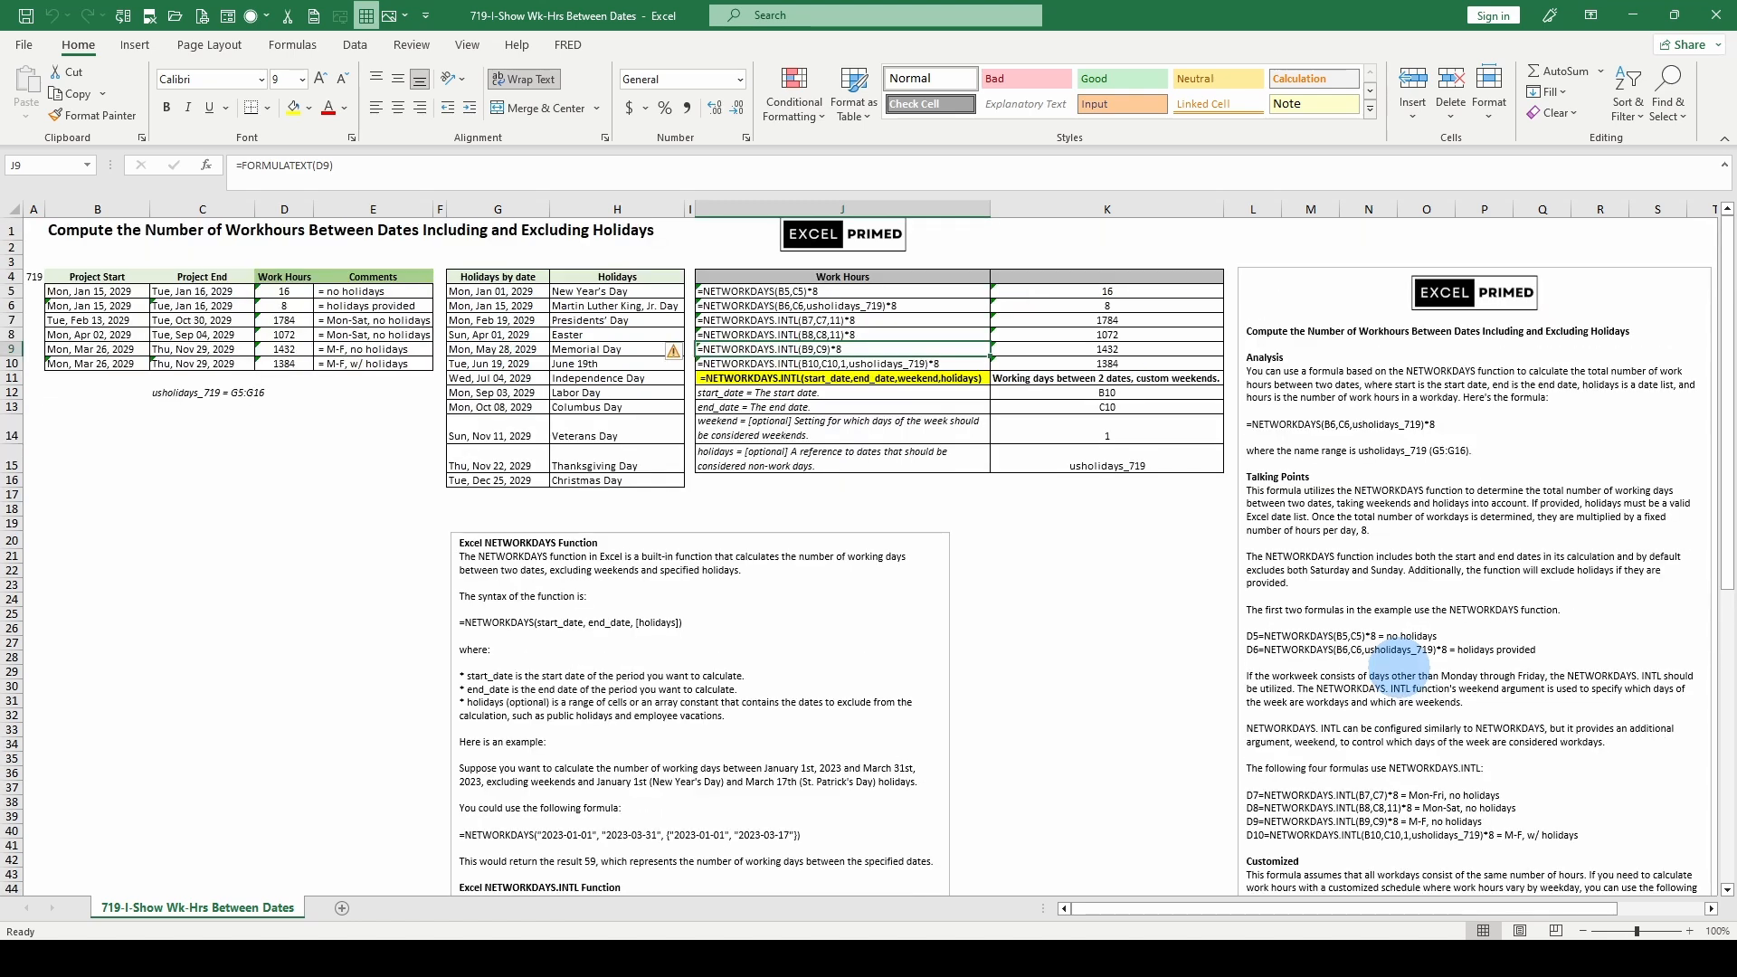
pyautogui.scroll(-2, 1398, 665)
pyautogui.scroll(2, 1399, 665)
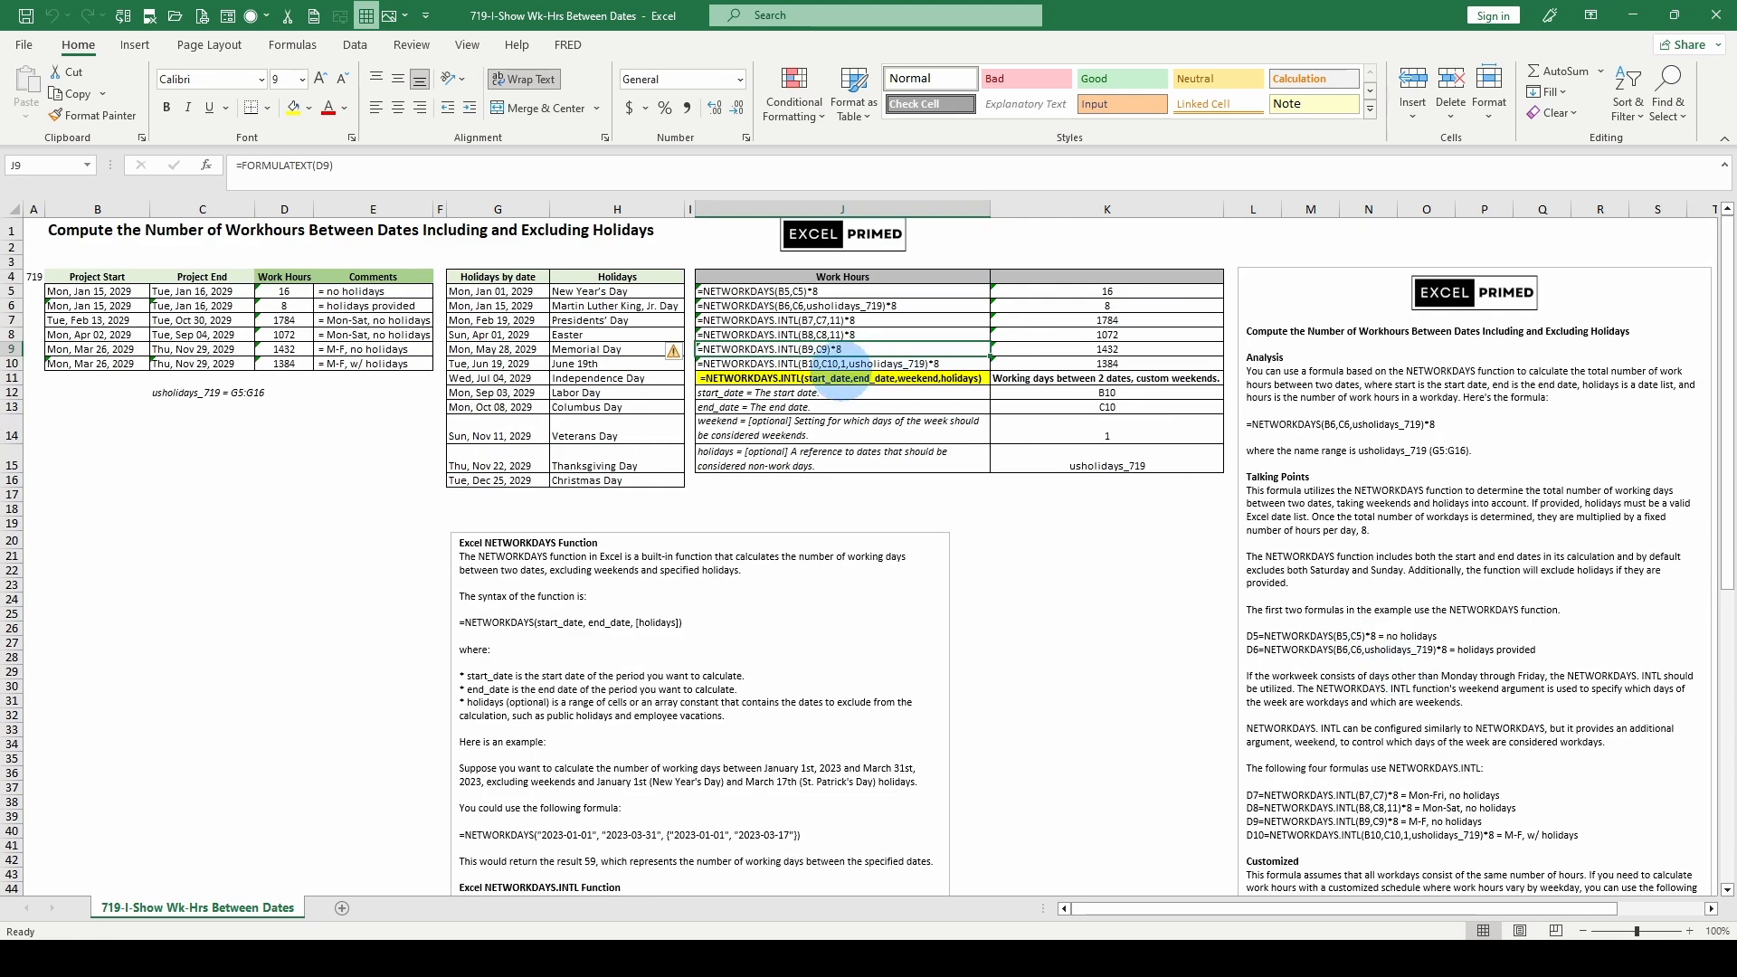
# - Check the D5 formula and the usholidays_719 note in C12, and select the holiday dates in G5:G16 that the name covers
pyautogui.click(285, 290)
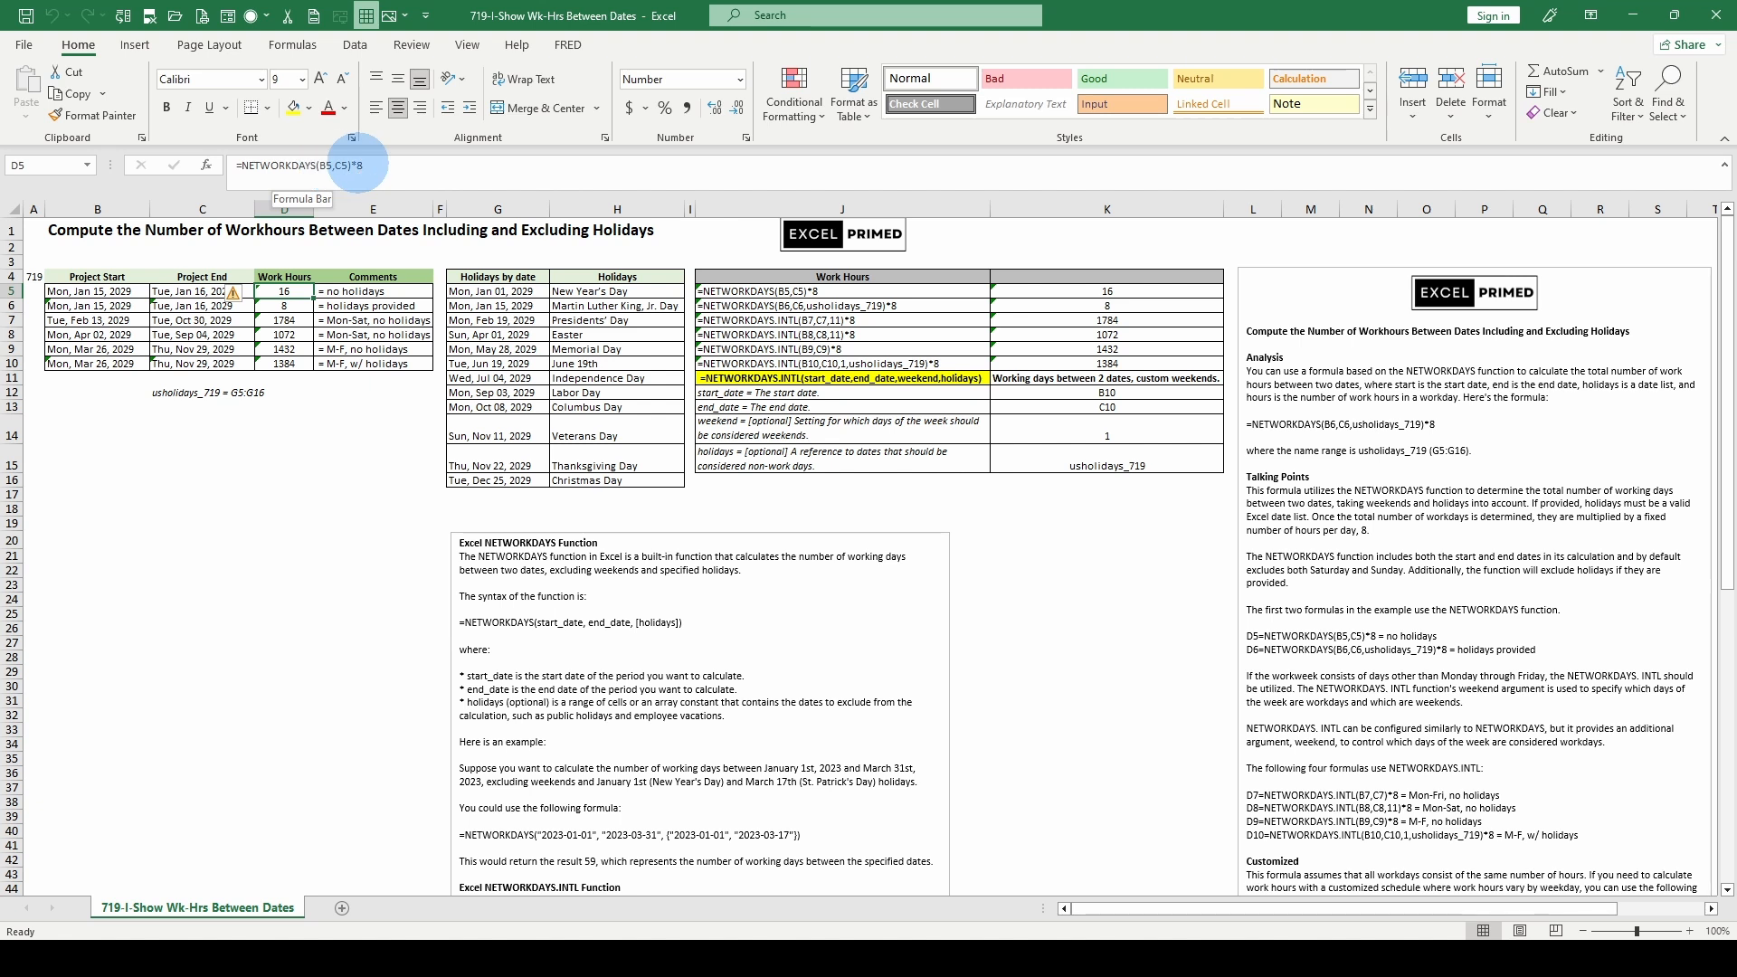
pyautogui.click(158, 291)
pyautogui.click(161, 392)
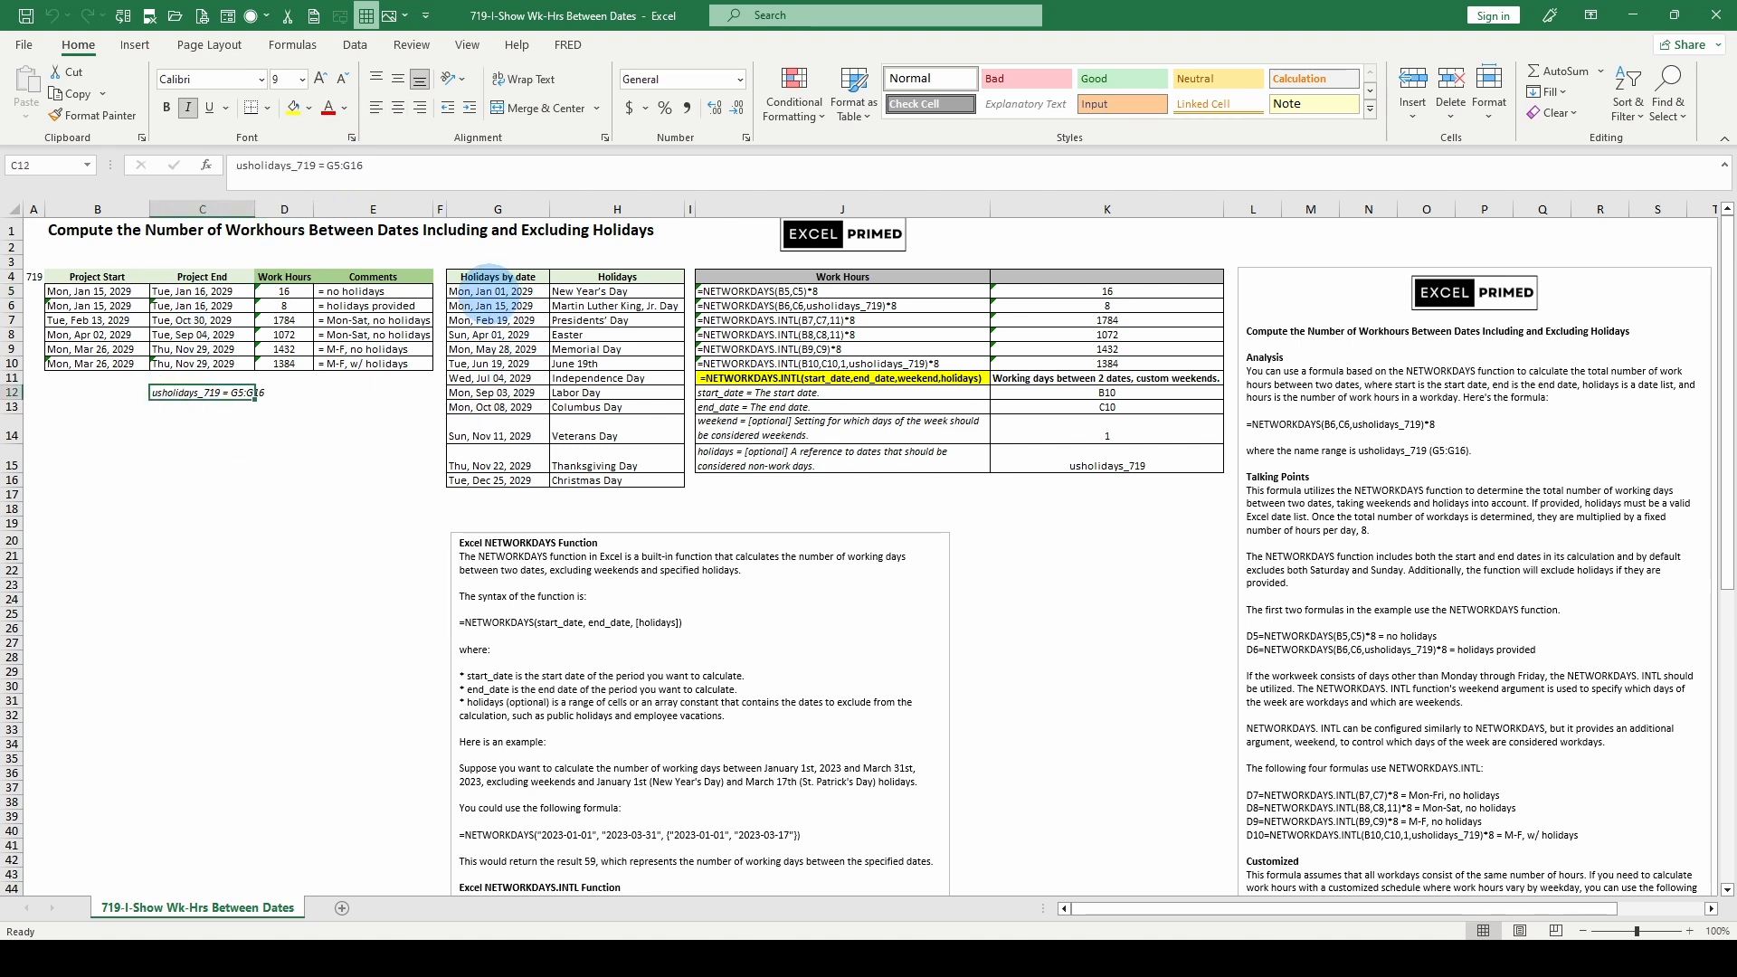
pyautogui.click(493, 291)
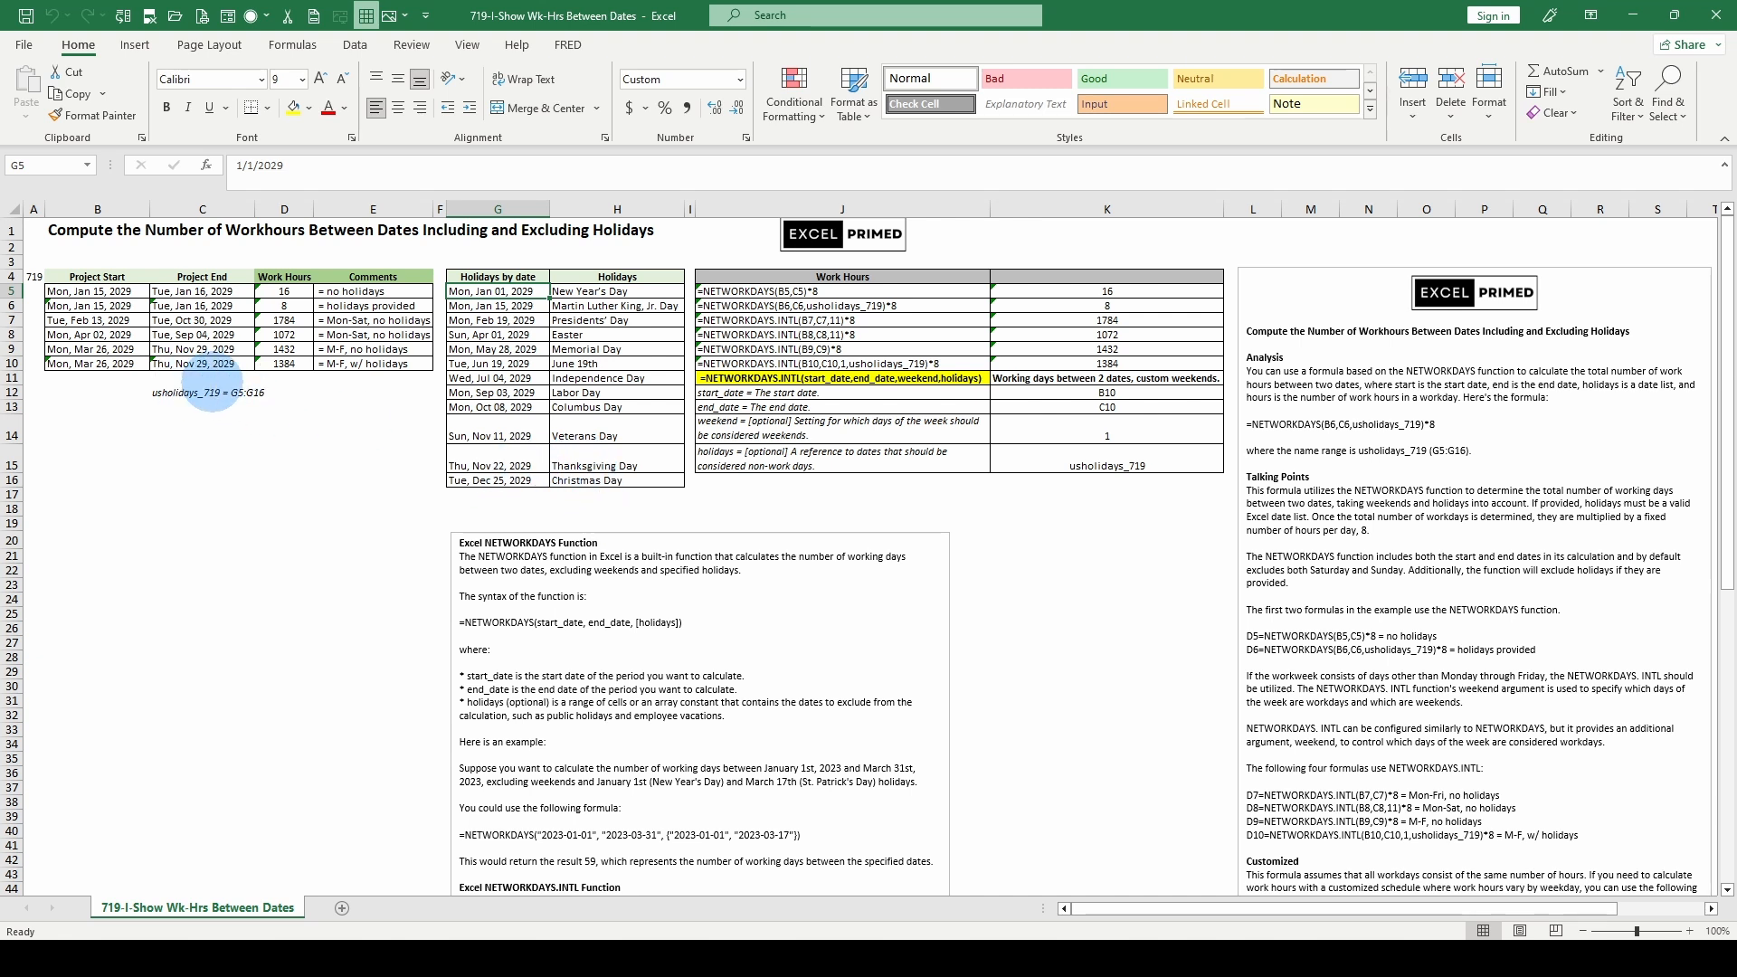
pyautogui.moveTo(480, 292); pyautogui.dragTo(545, 446)
pyautogui.click(621, 306)
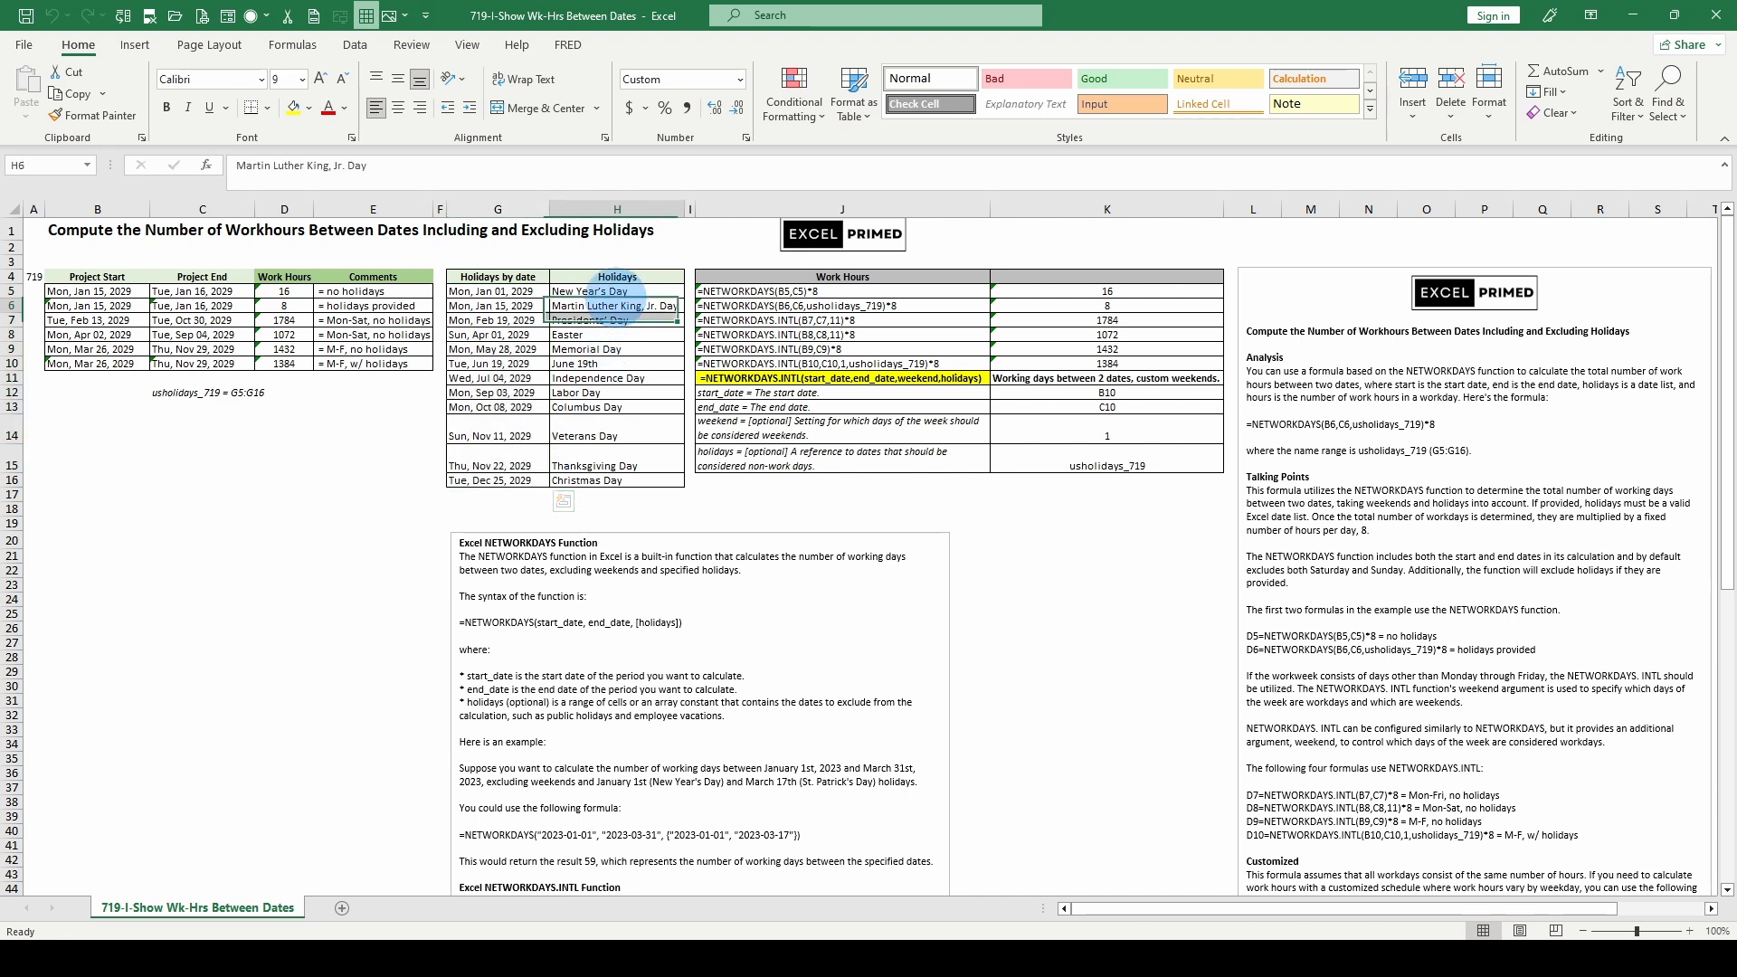
pyautogui.click(488, 291)
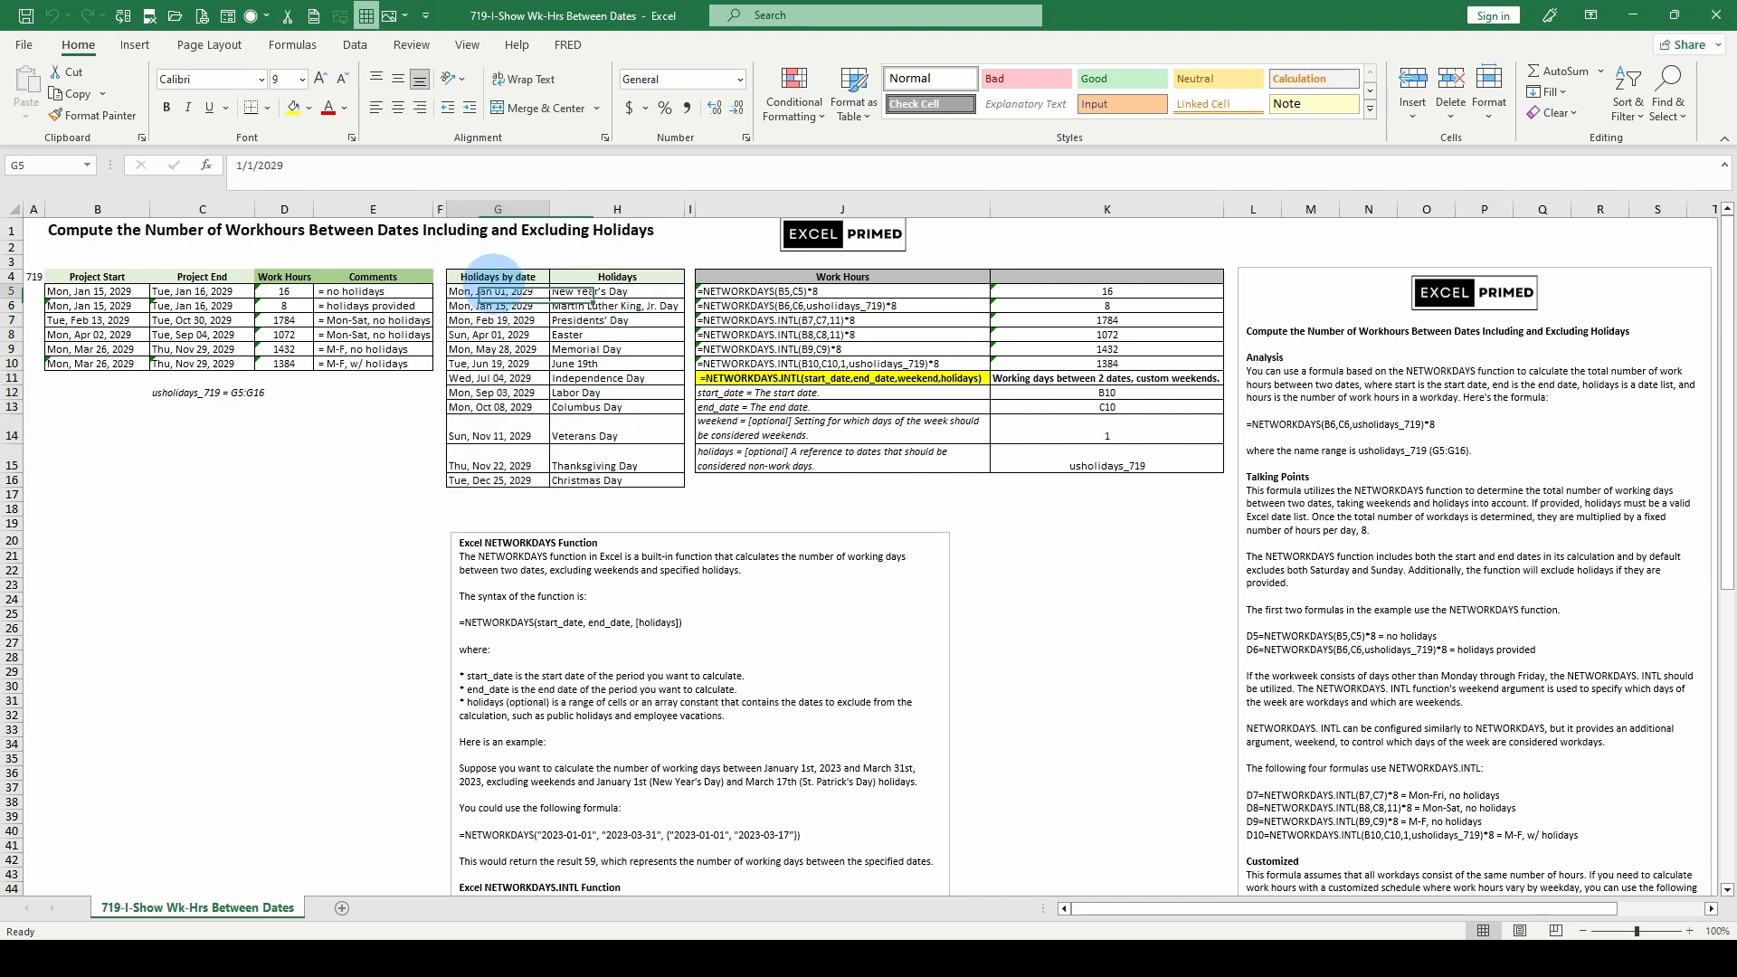
pyautogui.moveTo(488, 290); pyautogui.dragTo(493, 480)
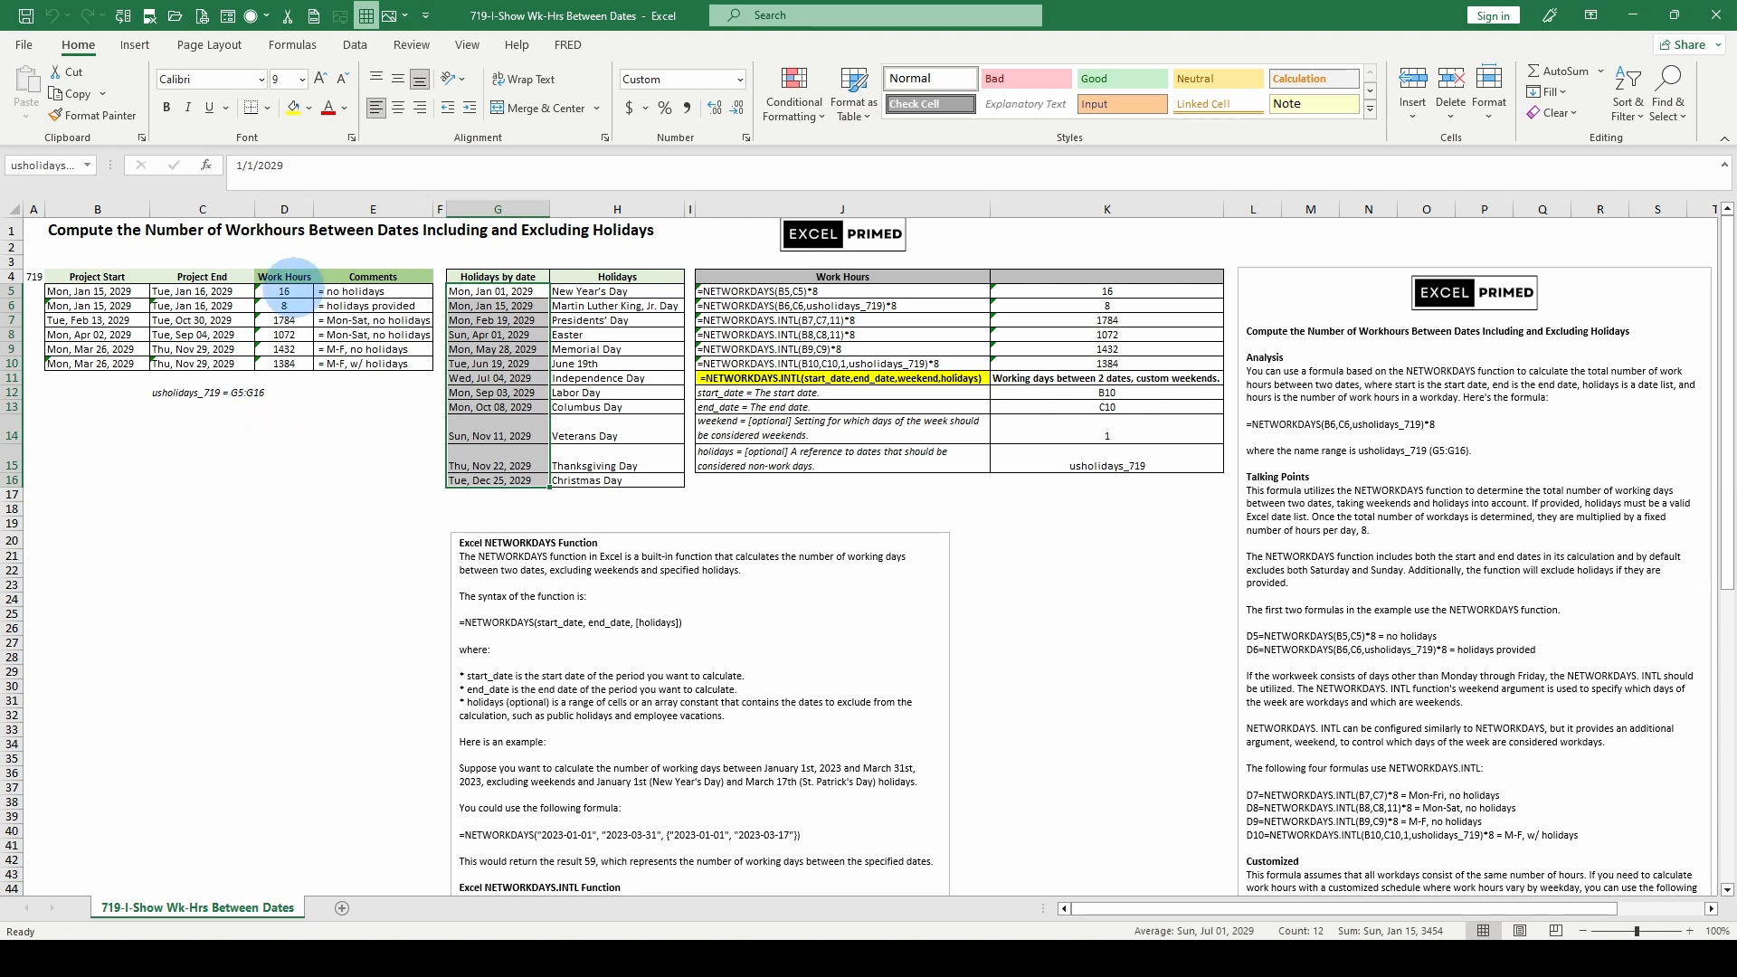
# - Review the first project's start date in B5, end date in C5 and work hours formula in D5
pyautogui.click(286, 290)
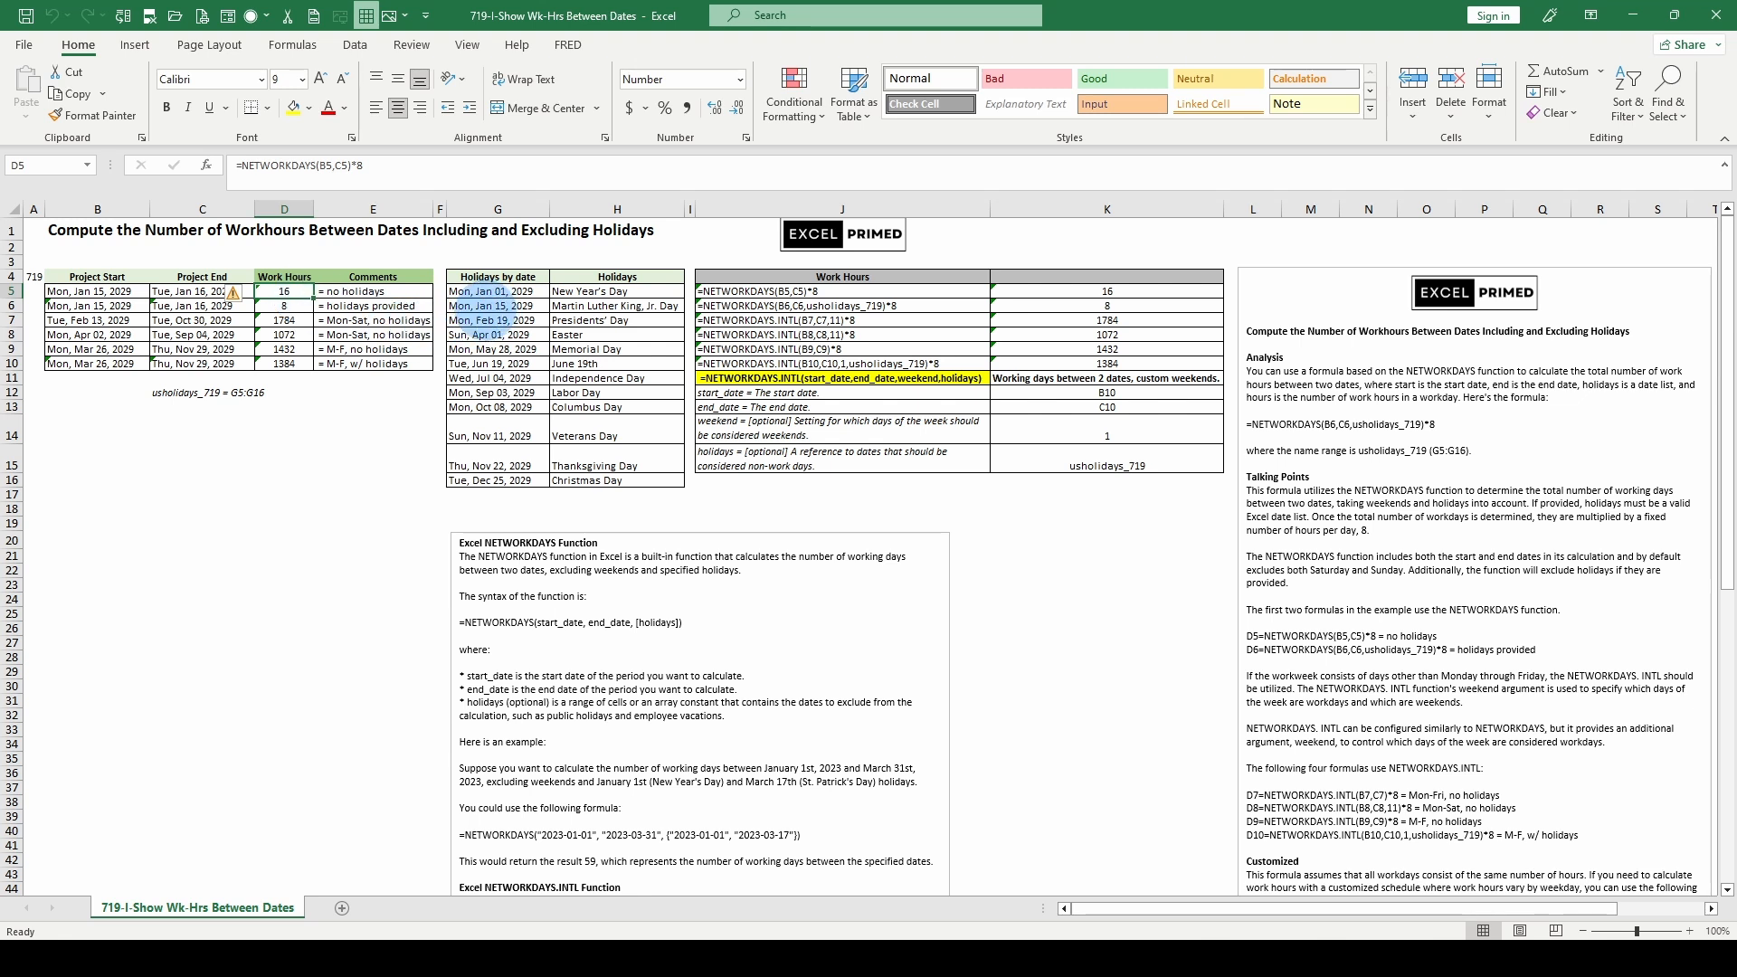
pyautogui.click(111, 291)
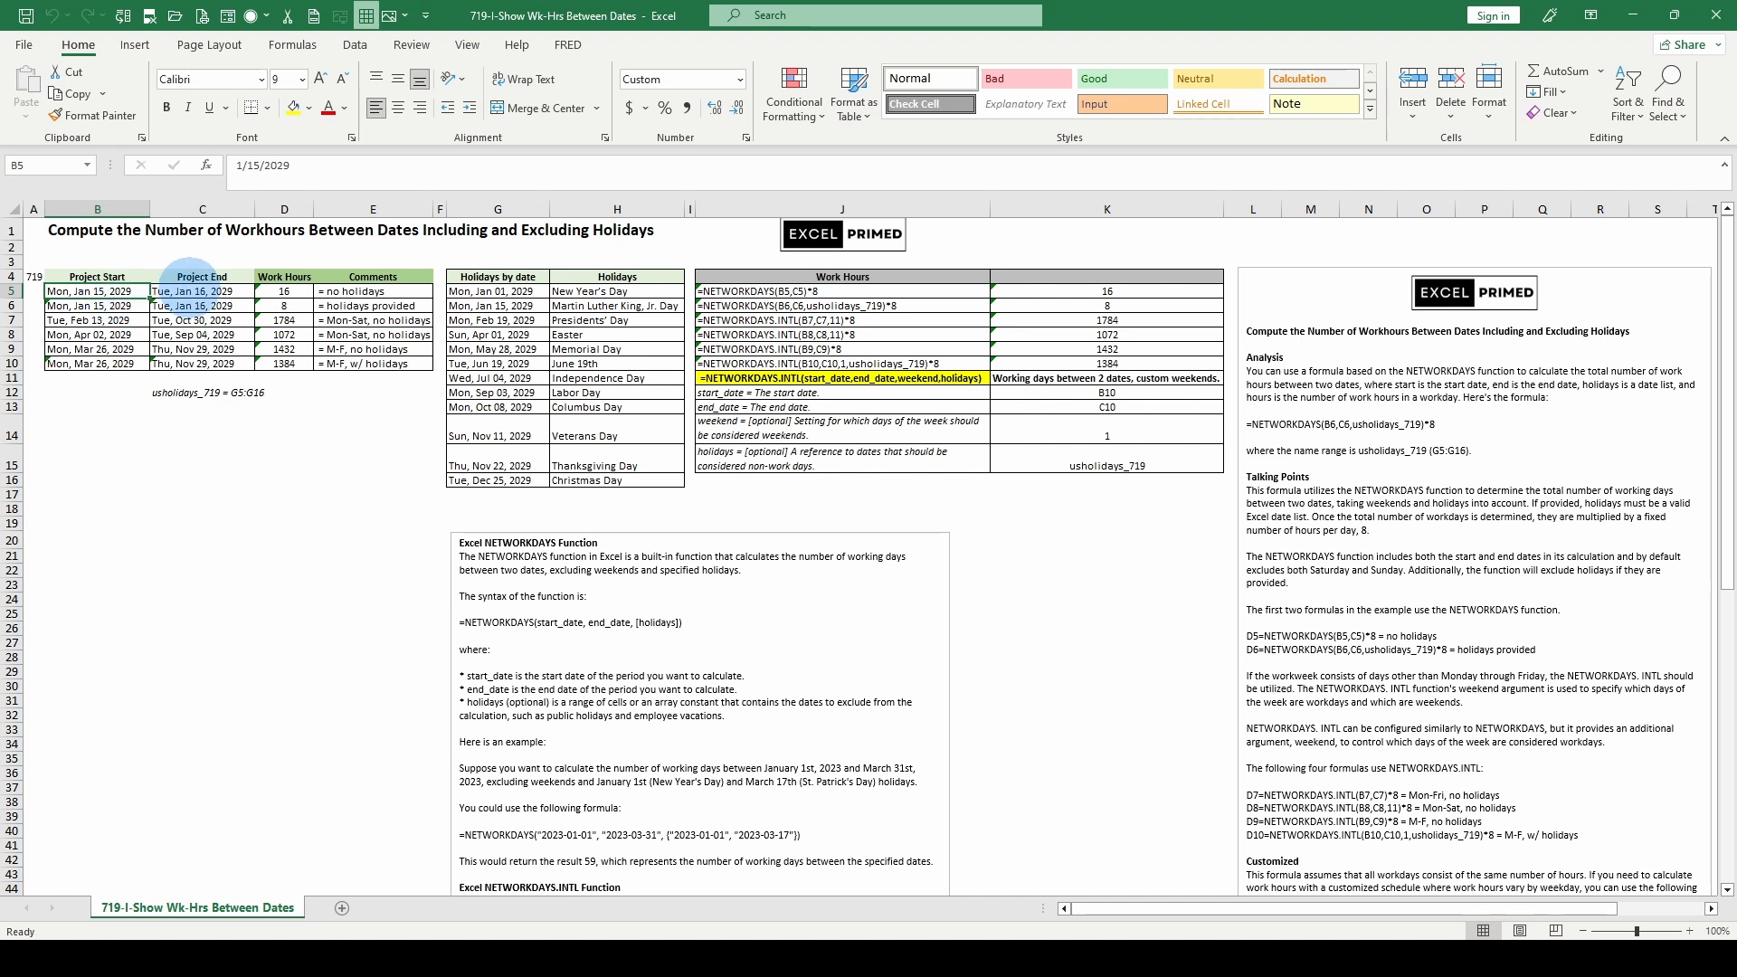
pyautogui.click(195, 291)
pyautogui.click(272, 291)
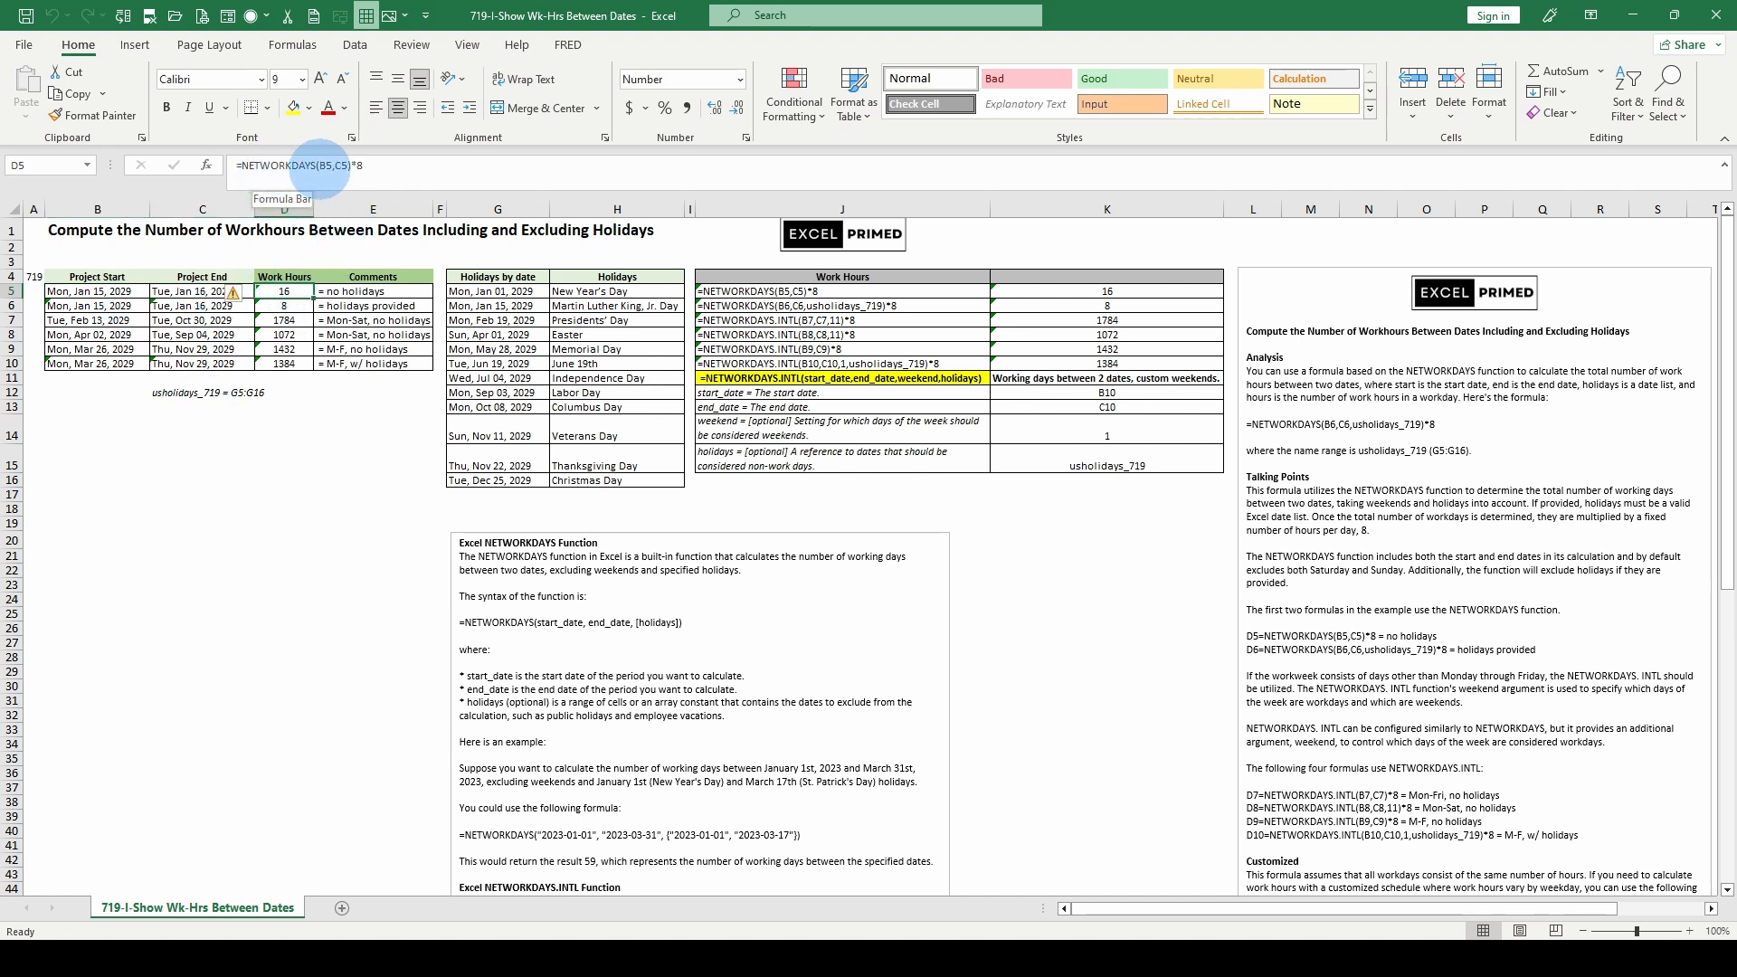
# - Try the D5 formula without its *8 multiplier as =NETWORKDAYS(B5,C5), and undo the edit
pyautogui.click(349, 165)
pyautogui.press('BackSpace')
pyautogui.press('BackSpace')
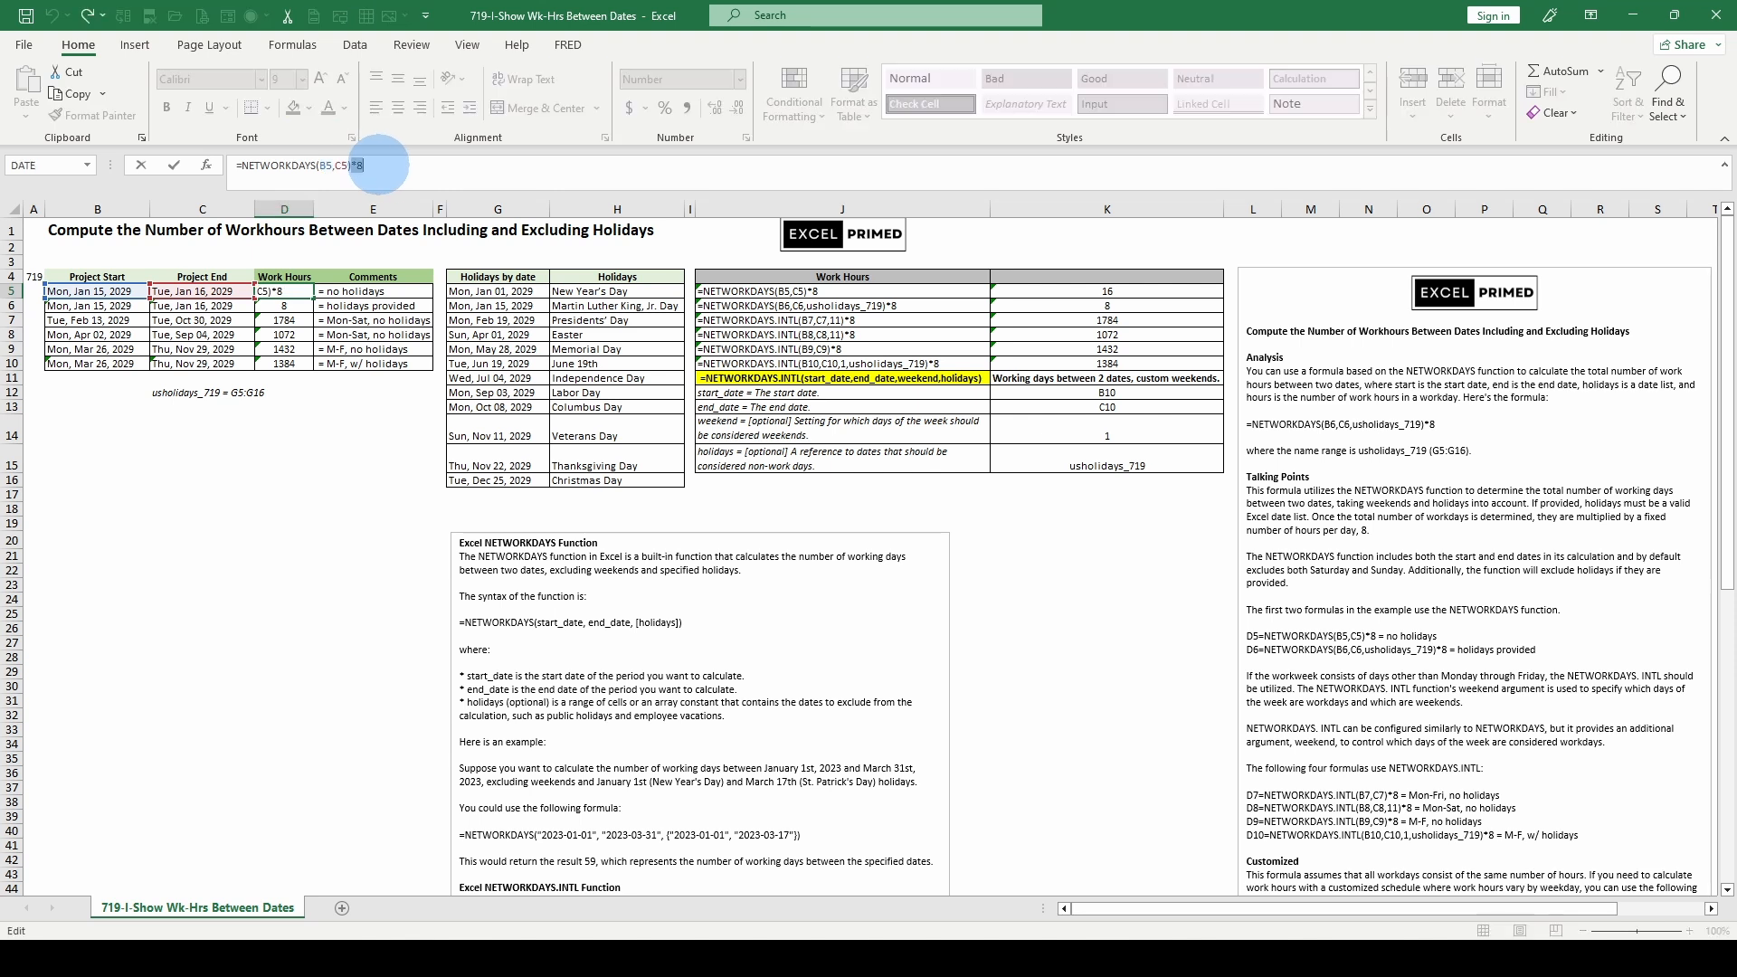
pyautogui.press('Return')
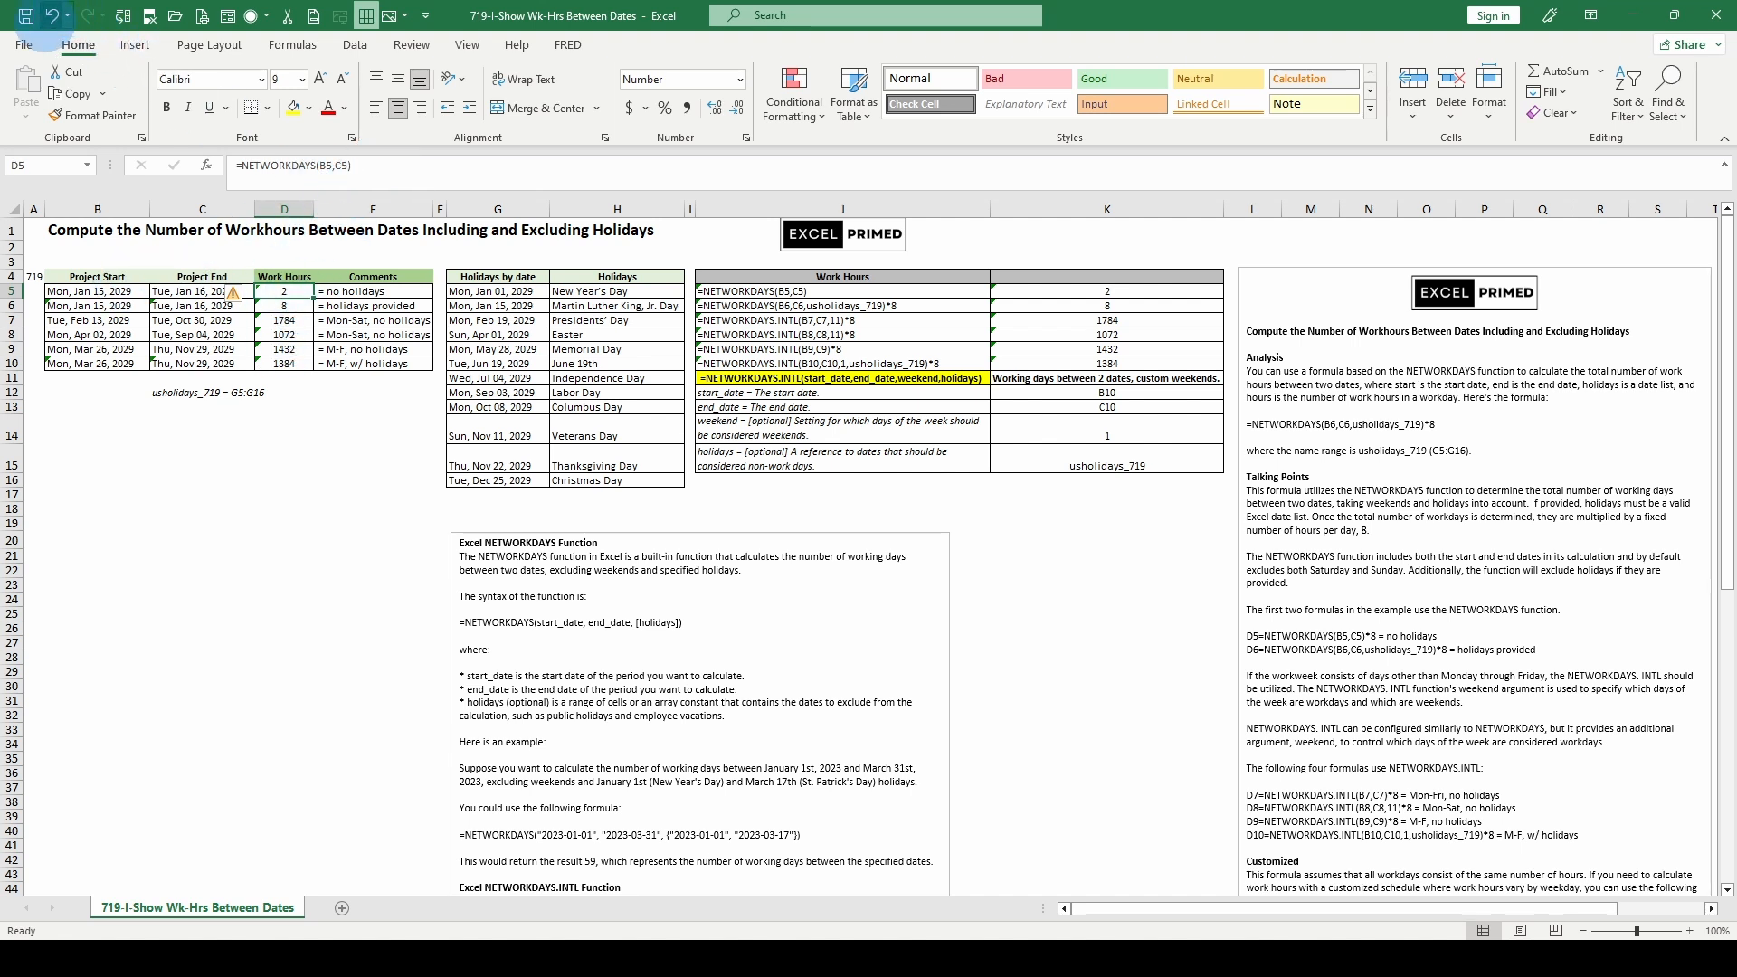
pyautogui.click(52, 15)
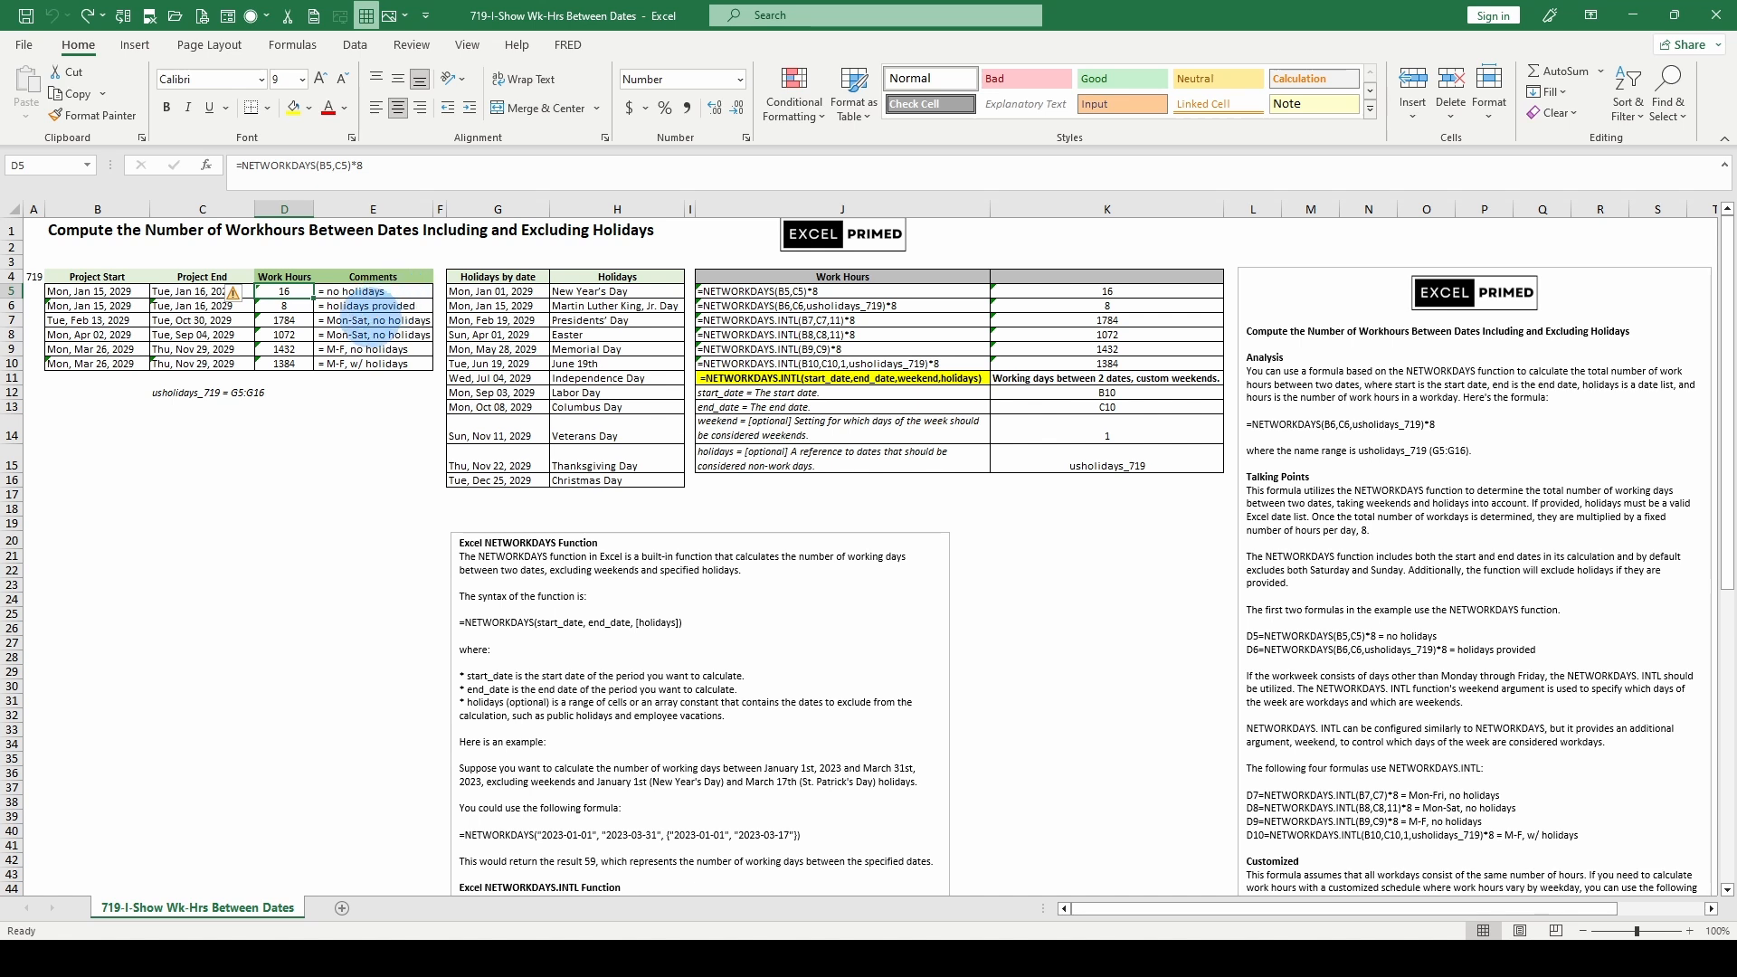
# - Review the D6 formula, then the end_date and weekend arguments of the D7 NETWORKDAYS.INTL formula alongside the written notes
pyautogui.click(282, 306)
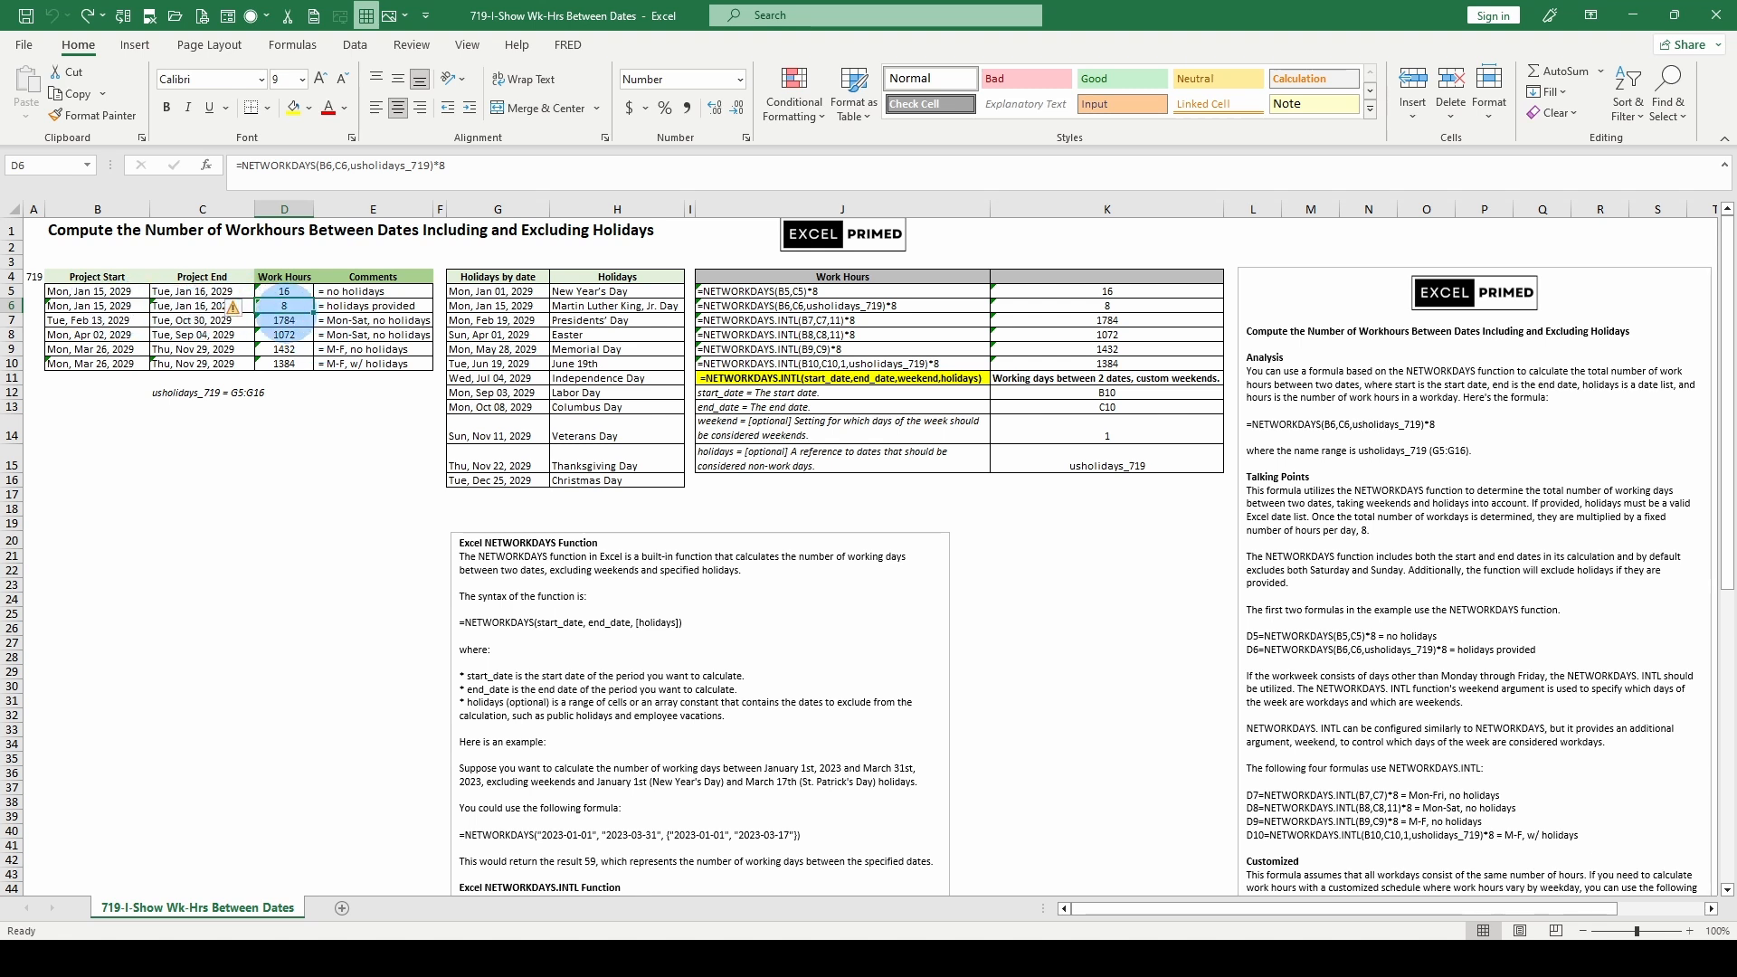
pyautogui.click(285, 319)
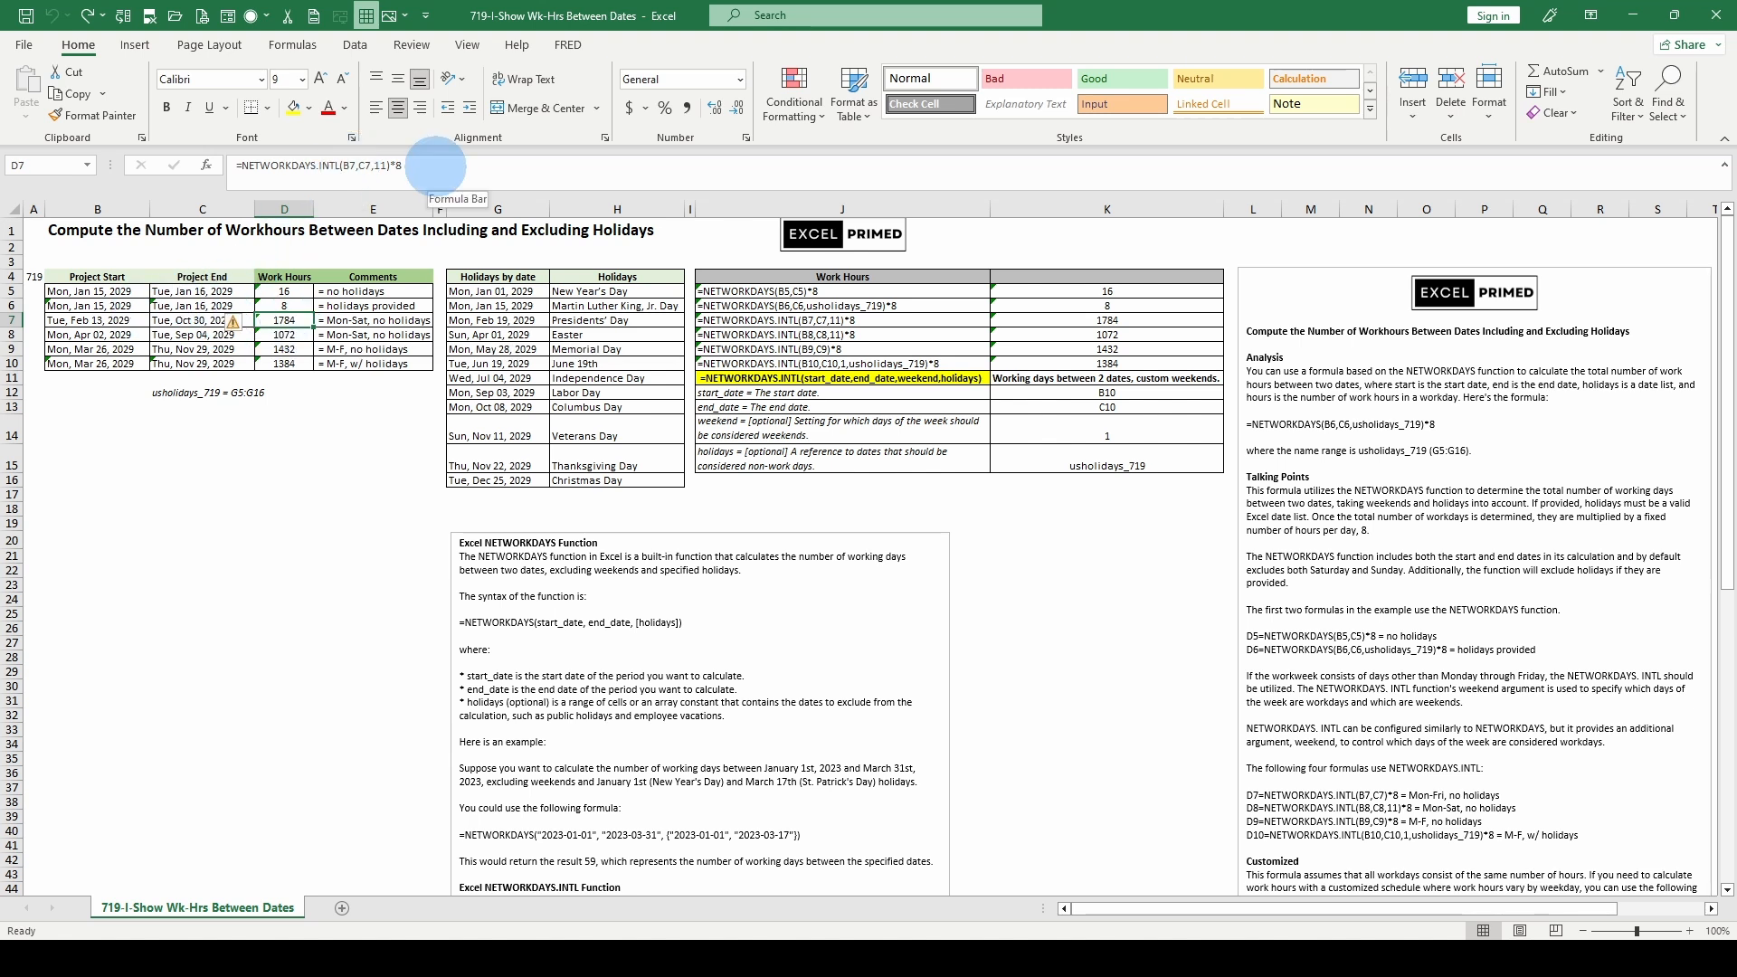
pyautogui.doubleClick(348, 166)
pyautogui.click(423, 209)
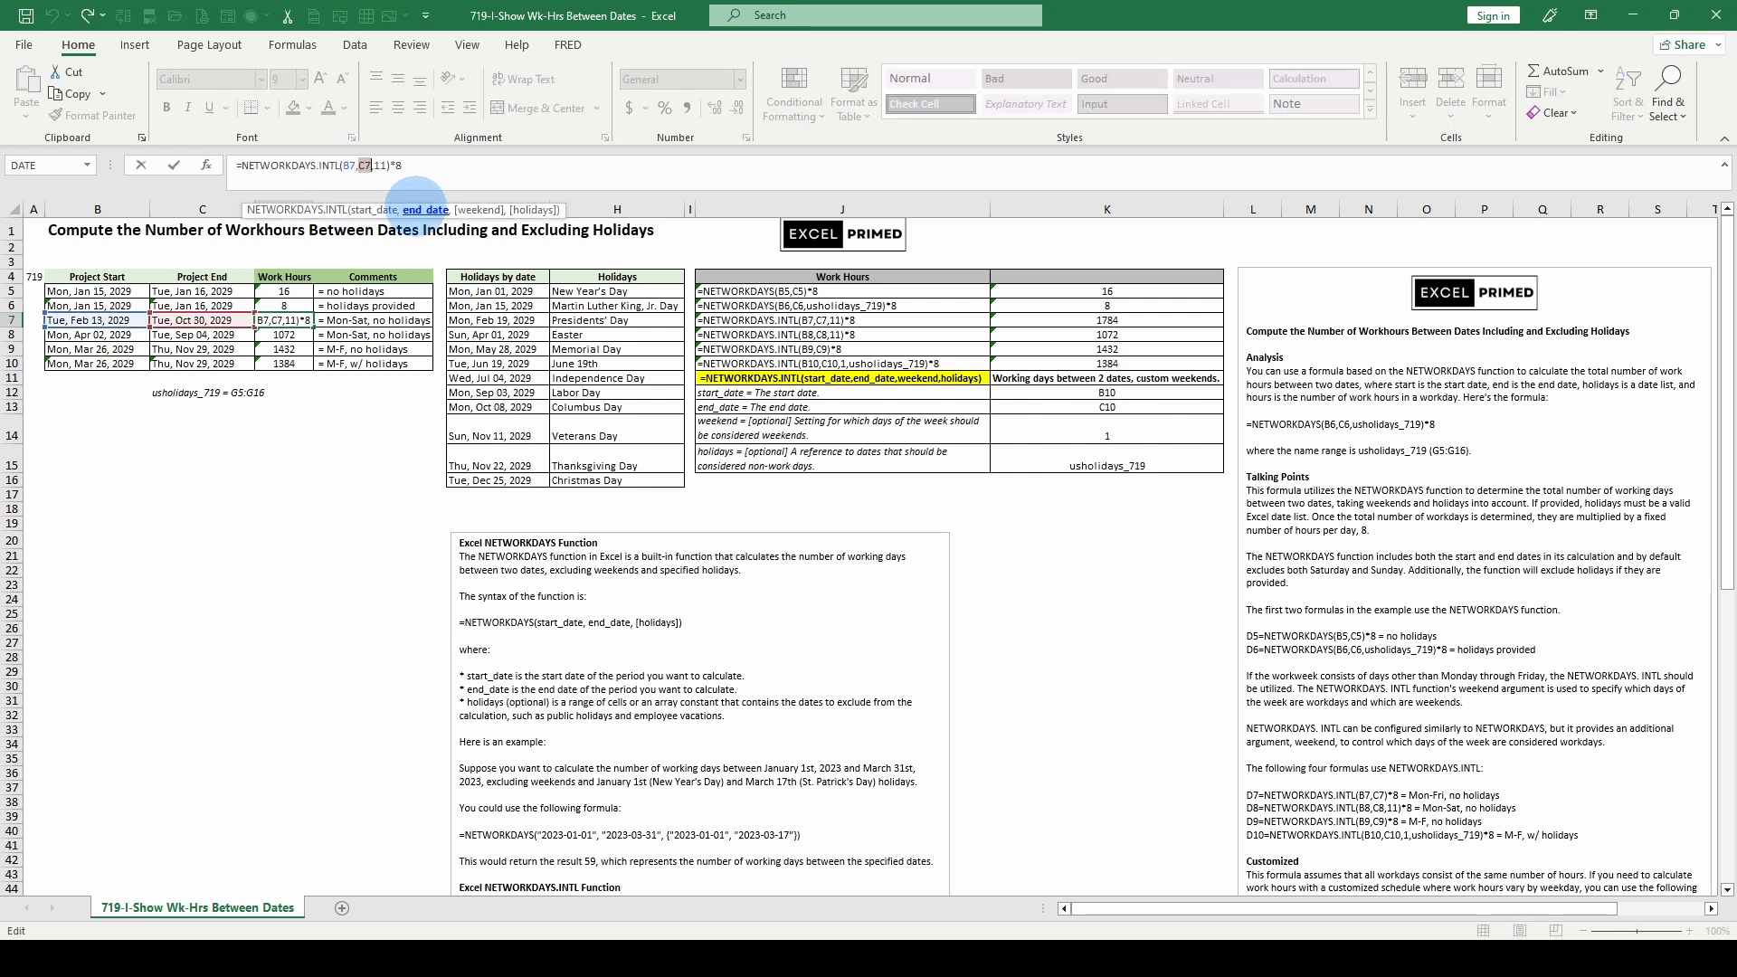
pyautogui.click(480, 209)
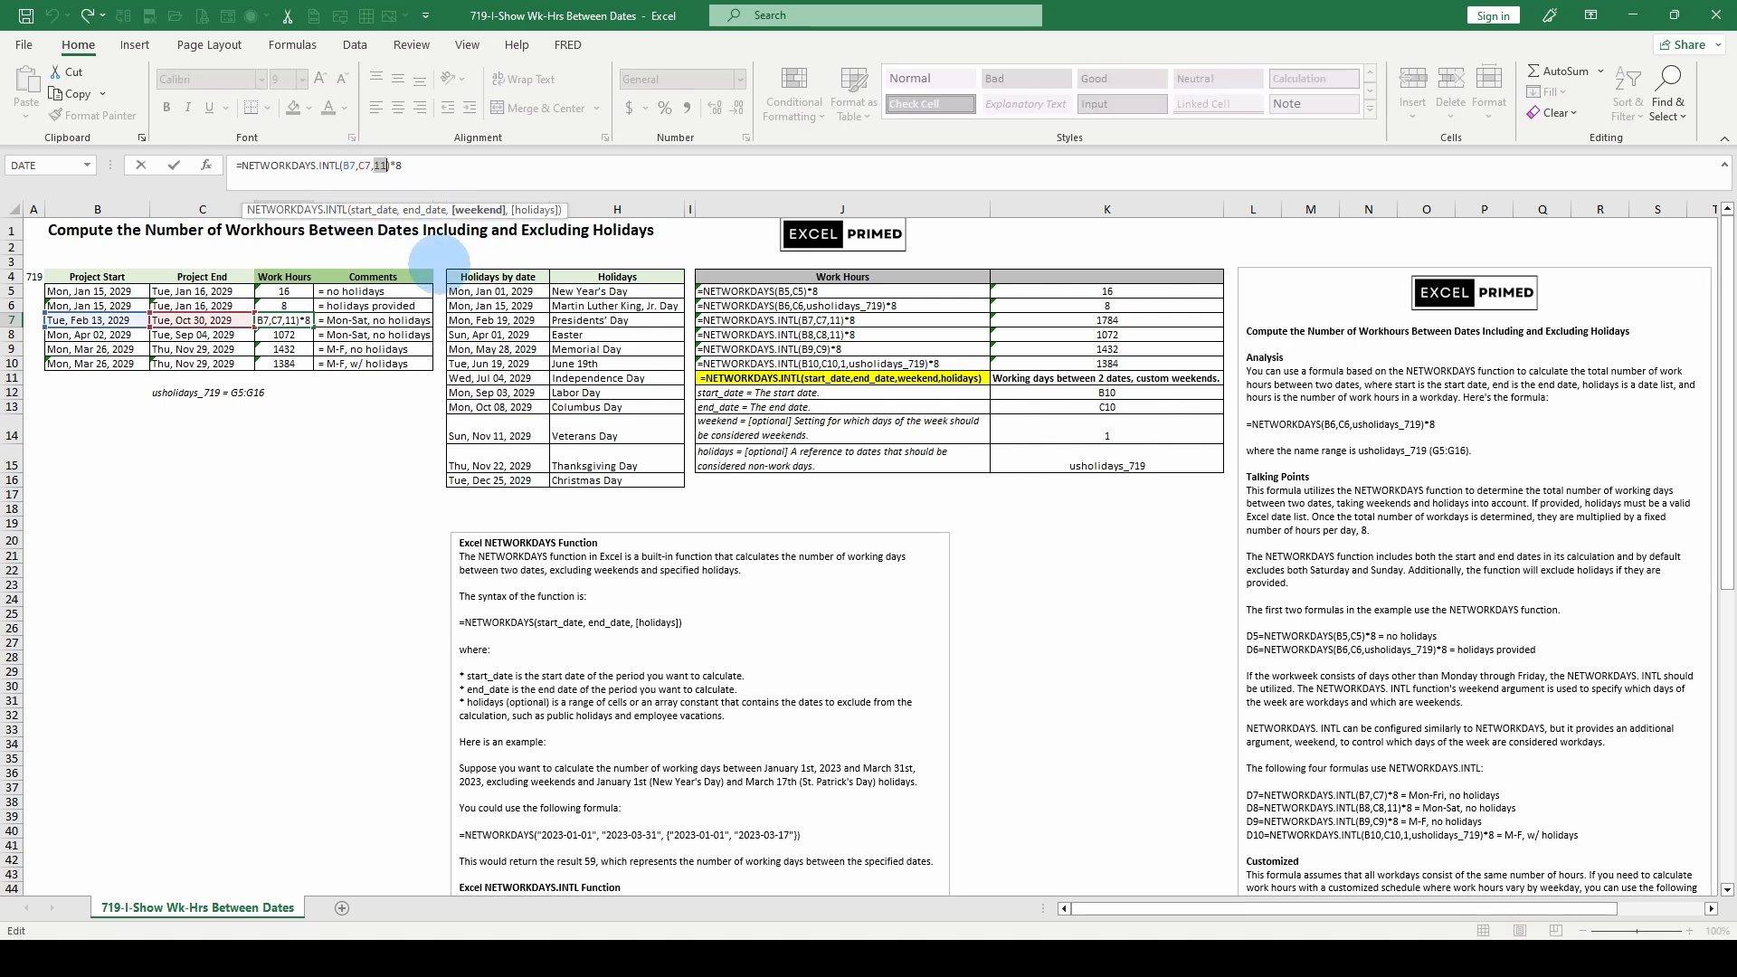
pyautogui.scroll(-2, 1230, 701)
pyautogui.scroll(-1, 1230, 701)
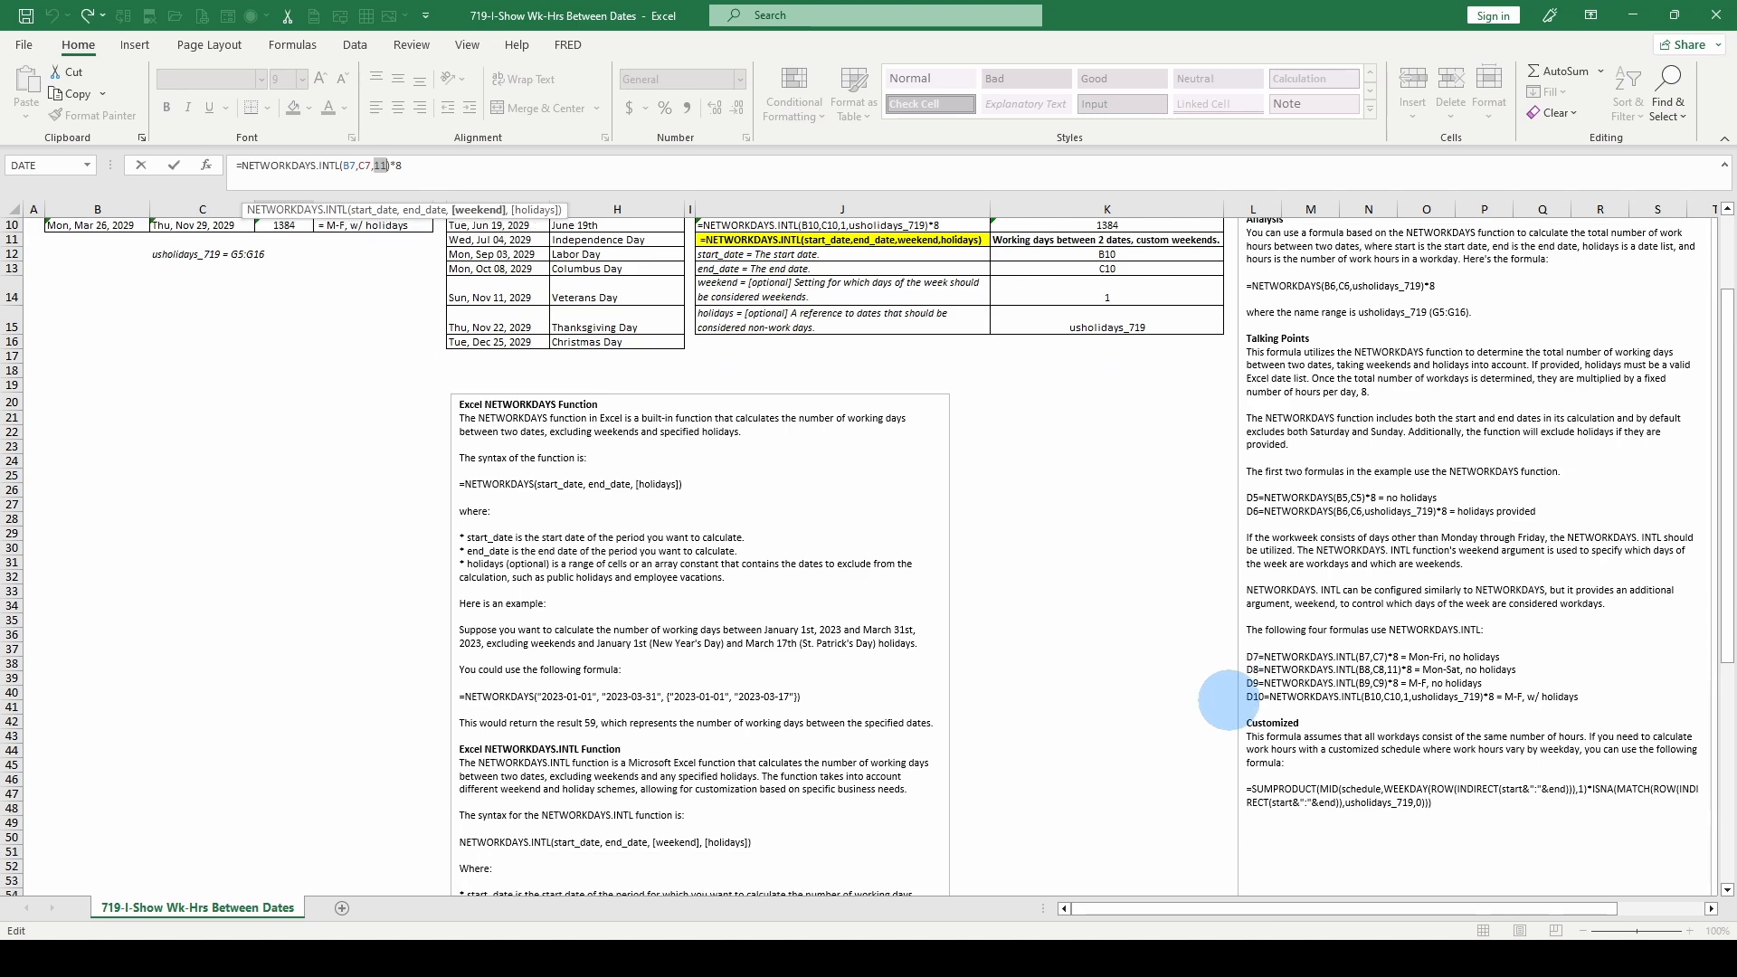
pyautogui.scroll(2, 1231, 701)
pyautogui.scroll(-1, 1228, 701)
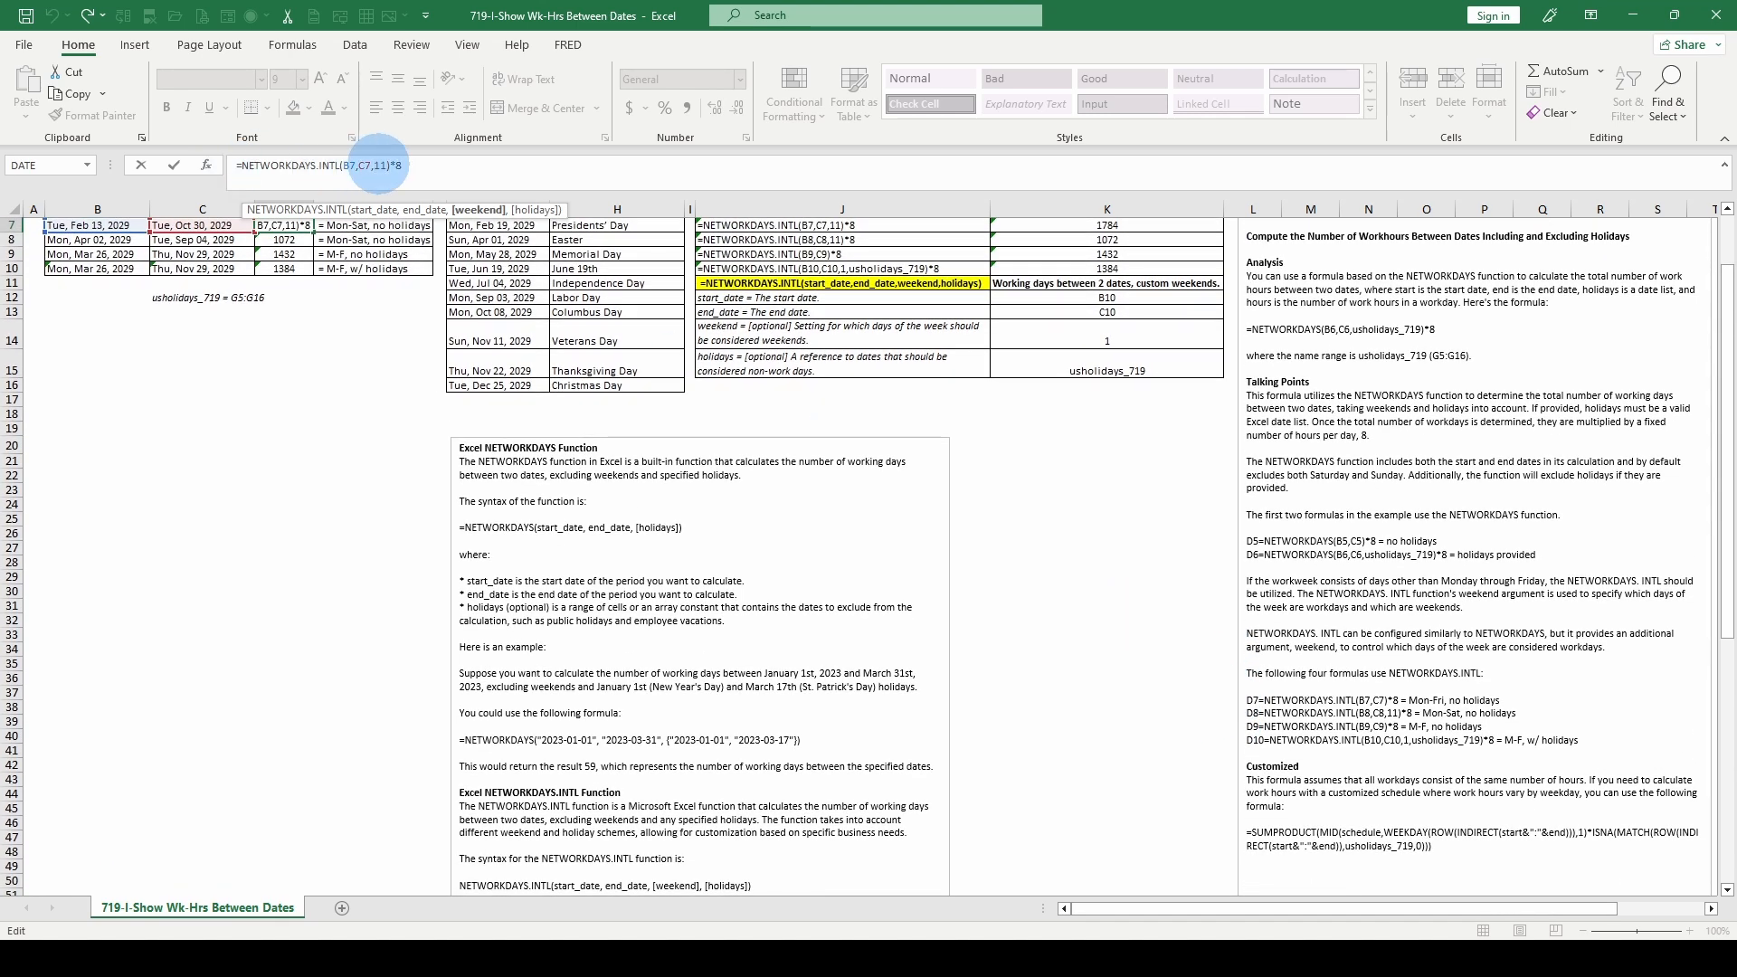
# - Try weekend code 3 in the D7 formula, look through the available weekend options, and cancel the edit
pyautogui.click(376, 165)
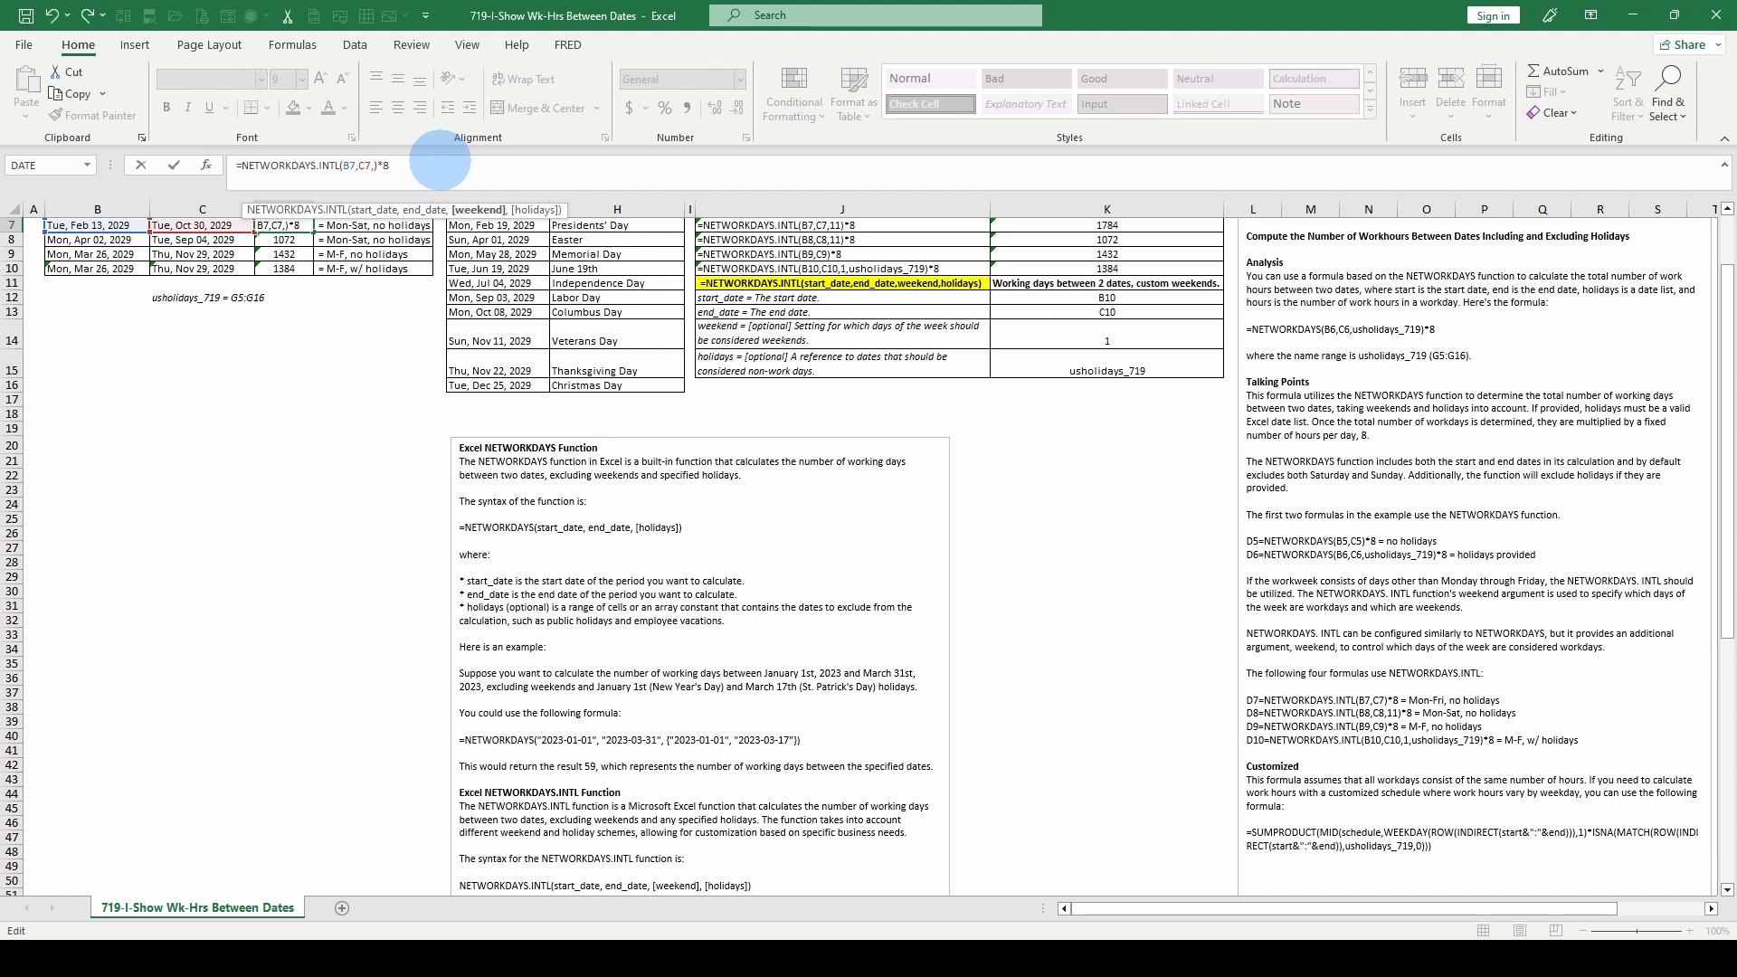
pyautogui.write('3')
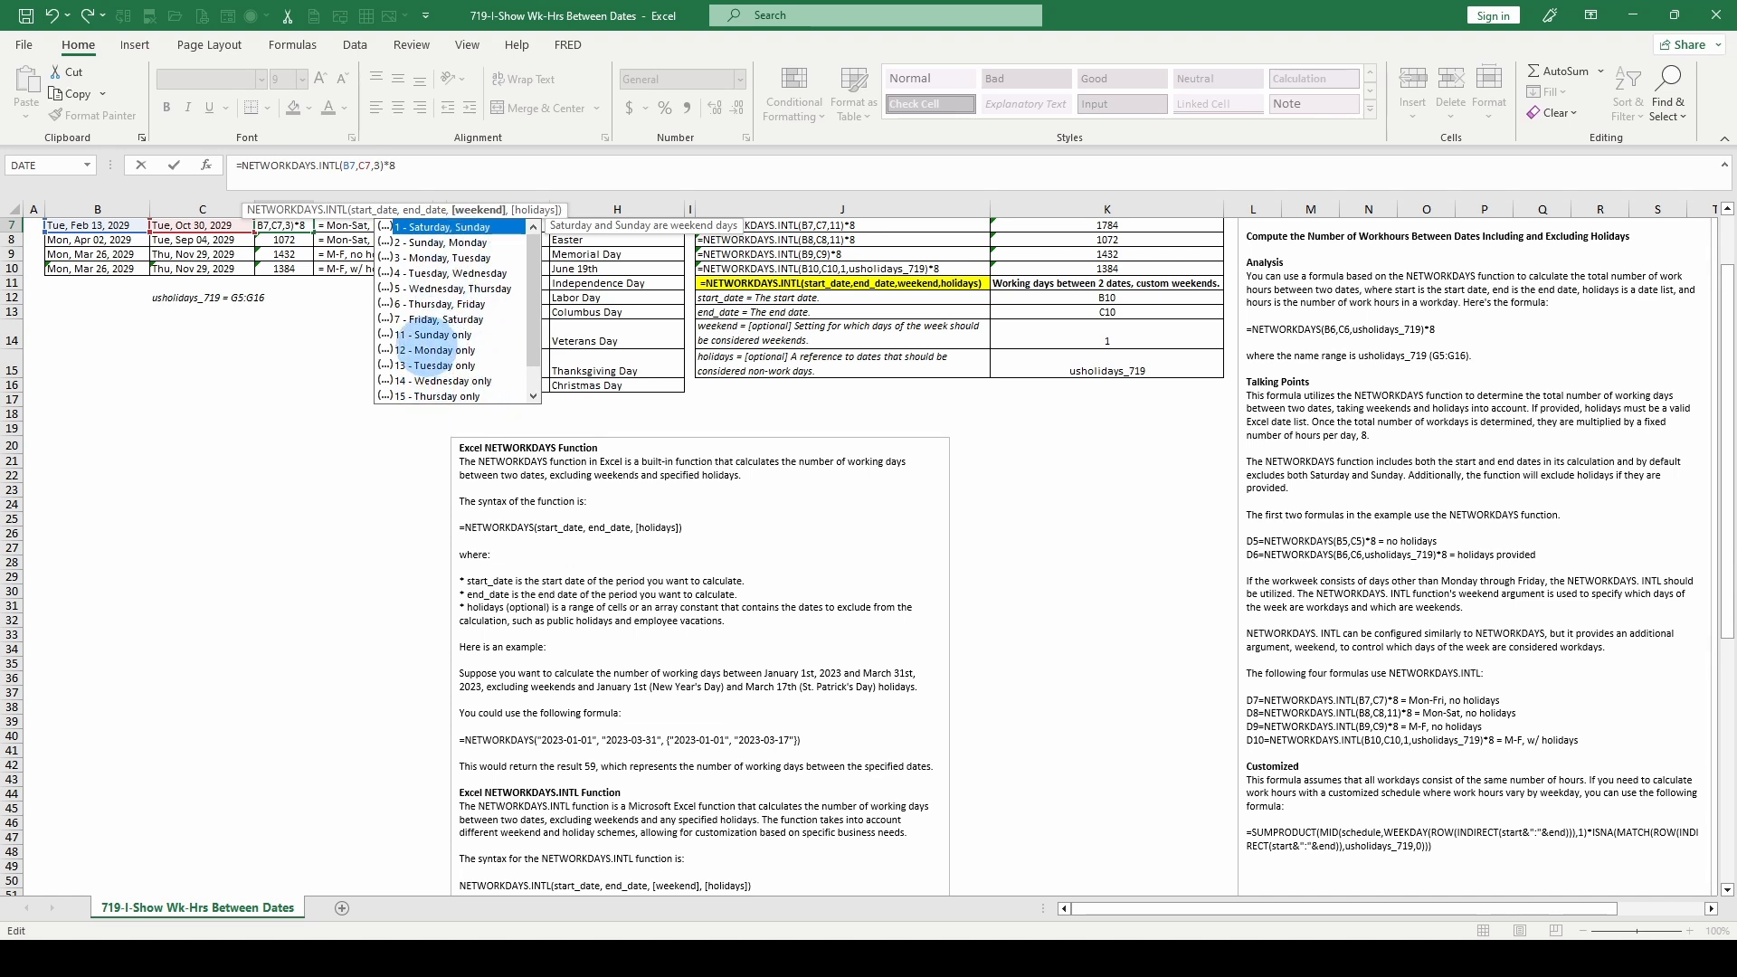
pyautogui.press('Escape')
pyautogui.scroll(1, 423, 362)
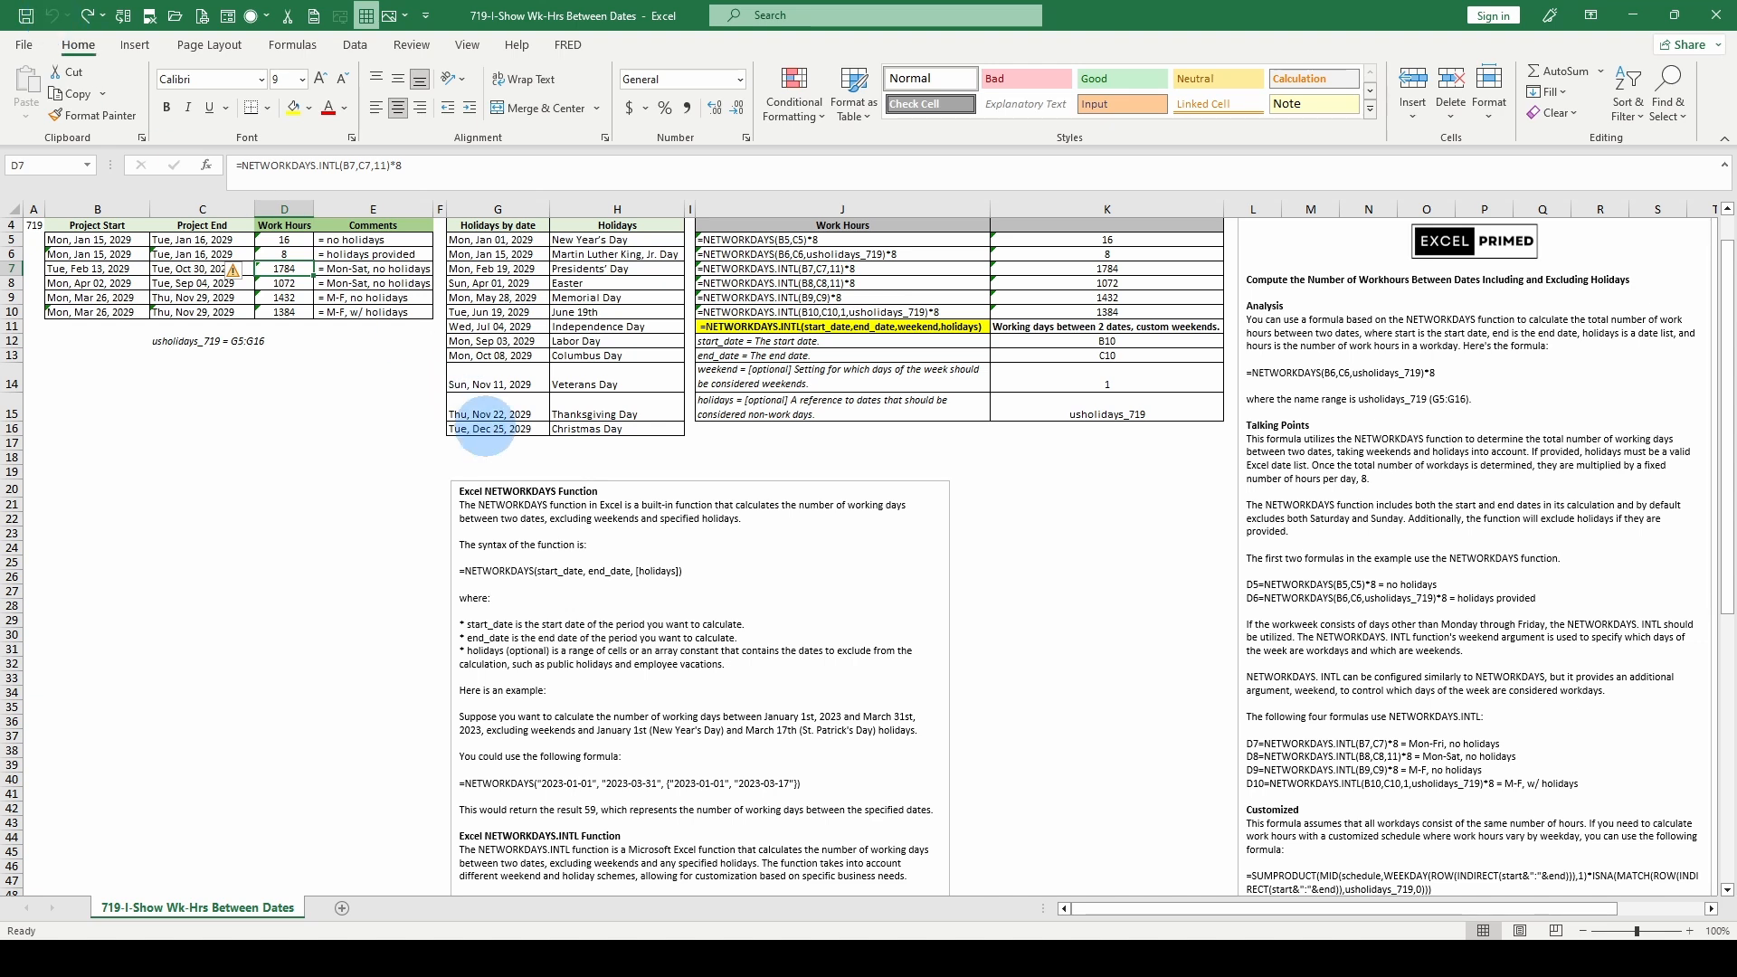
pyautogui.press('Escape')
# - Set the project start date in B7 to 2/10/2029
pyautogui.click(290, 365)
pyautogui.click(284, 269)
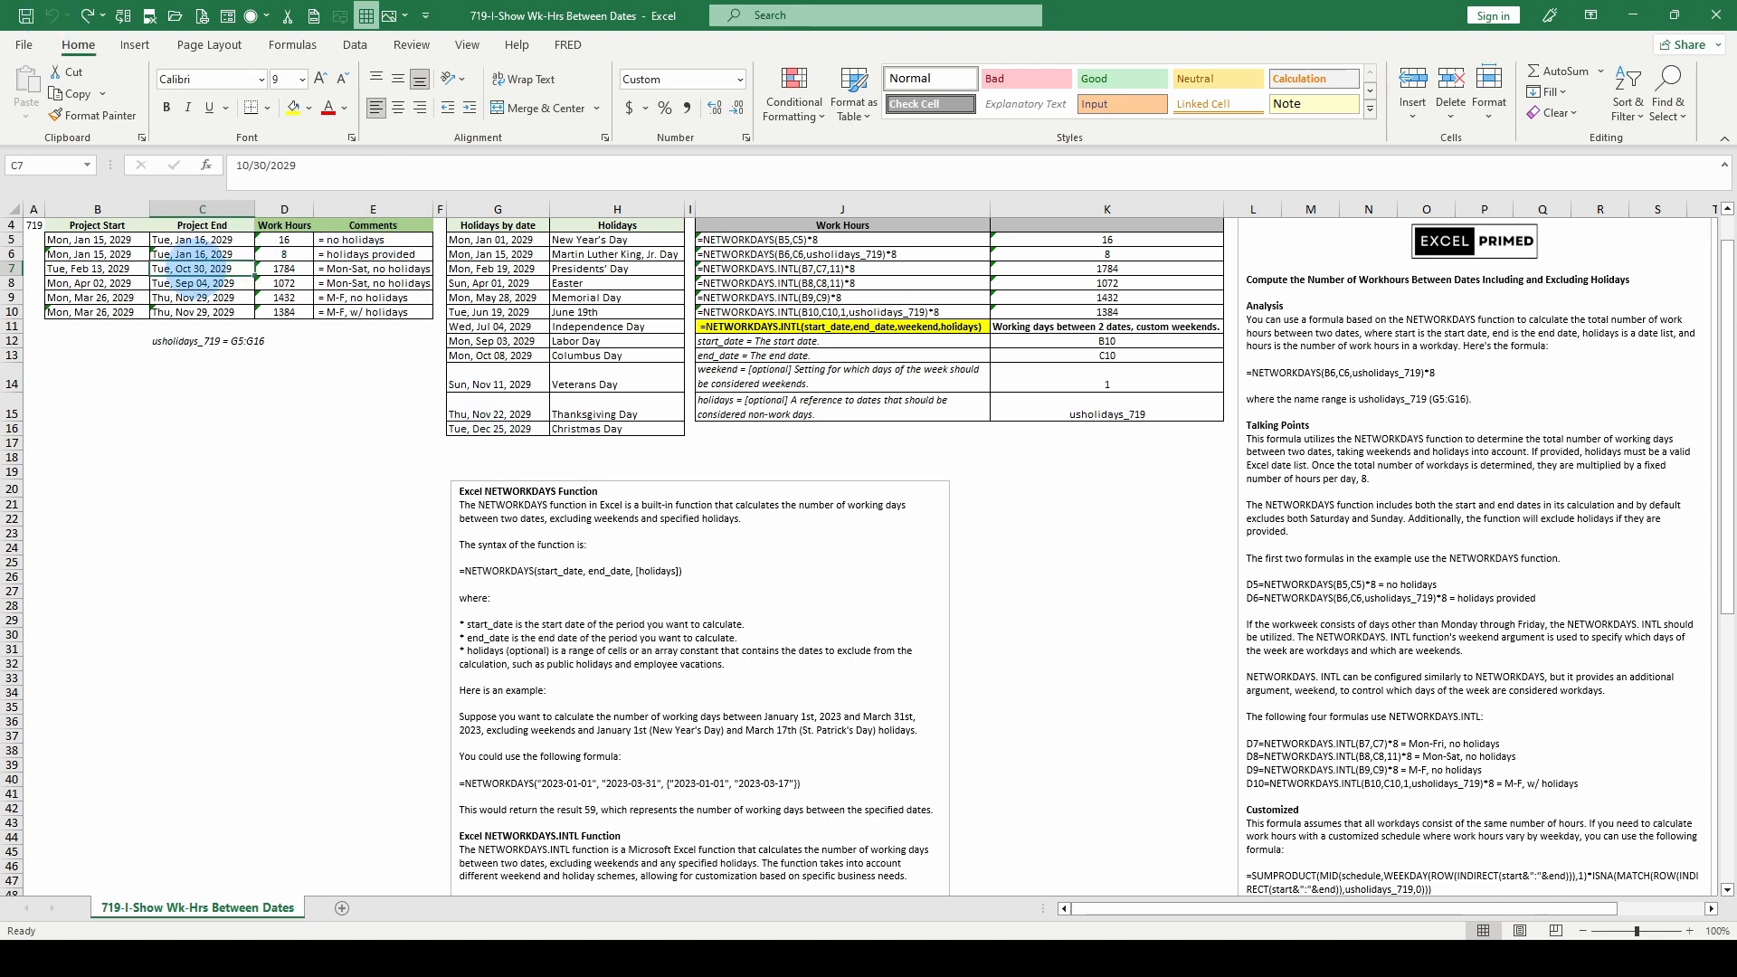
pyautogui.click(102, 269)
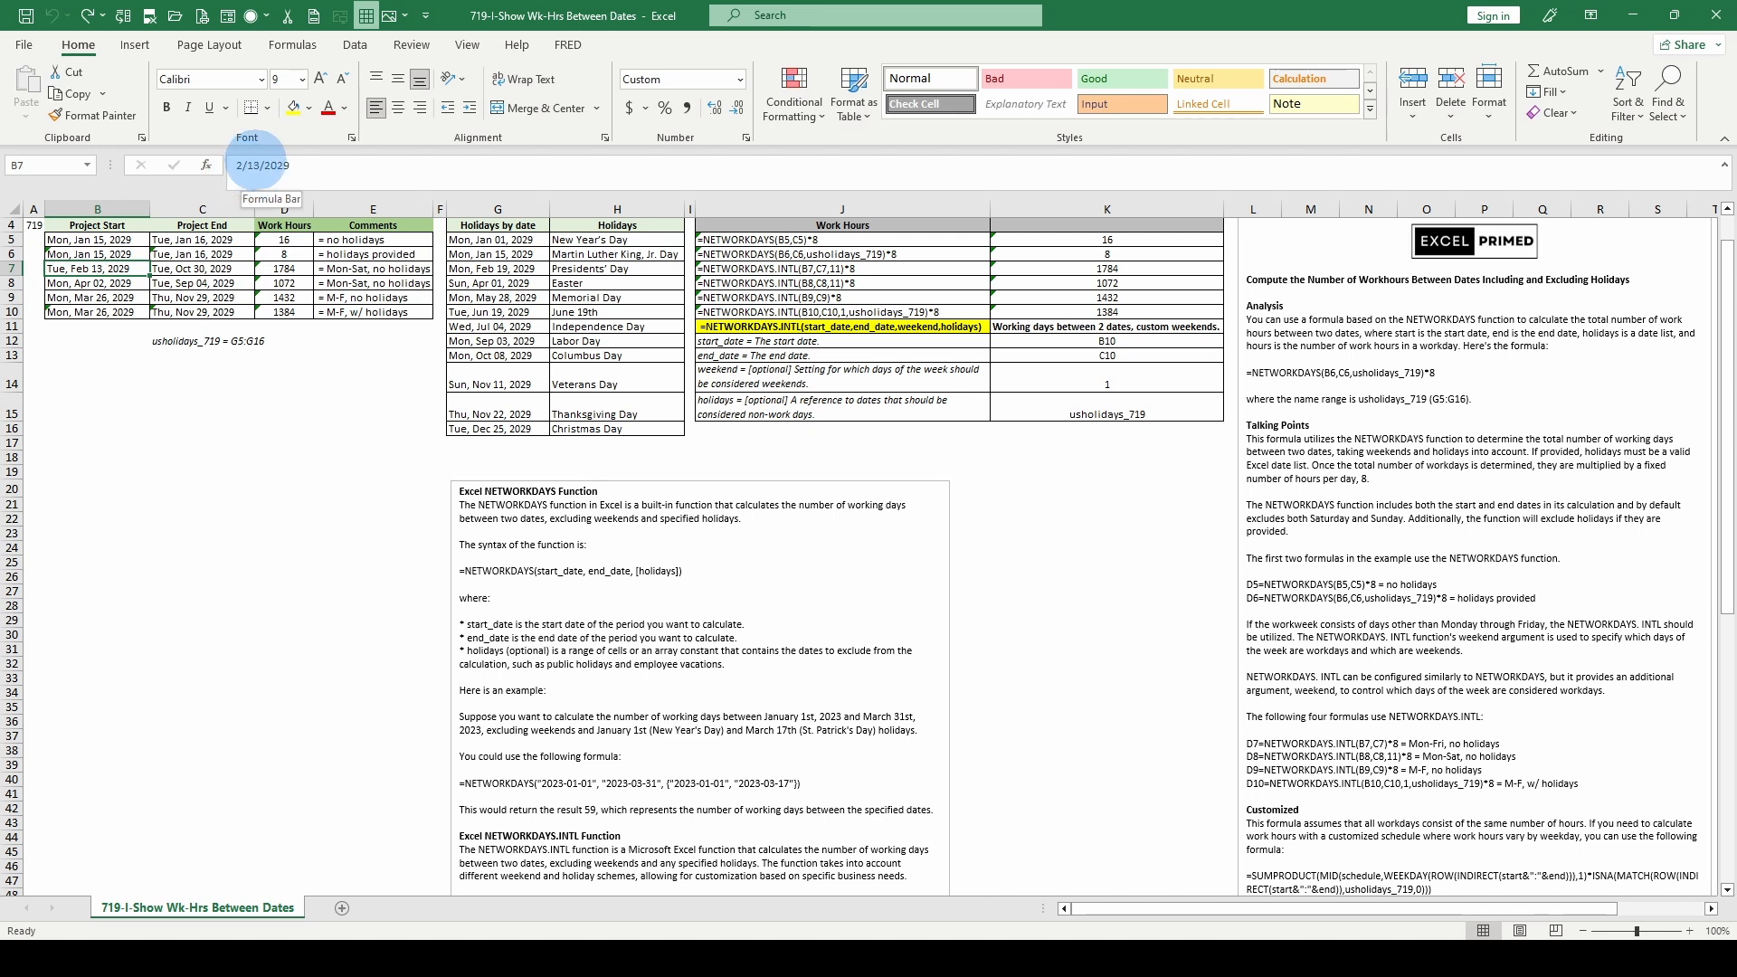
pyautogui.hotkey('ctrl', 'y')
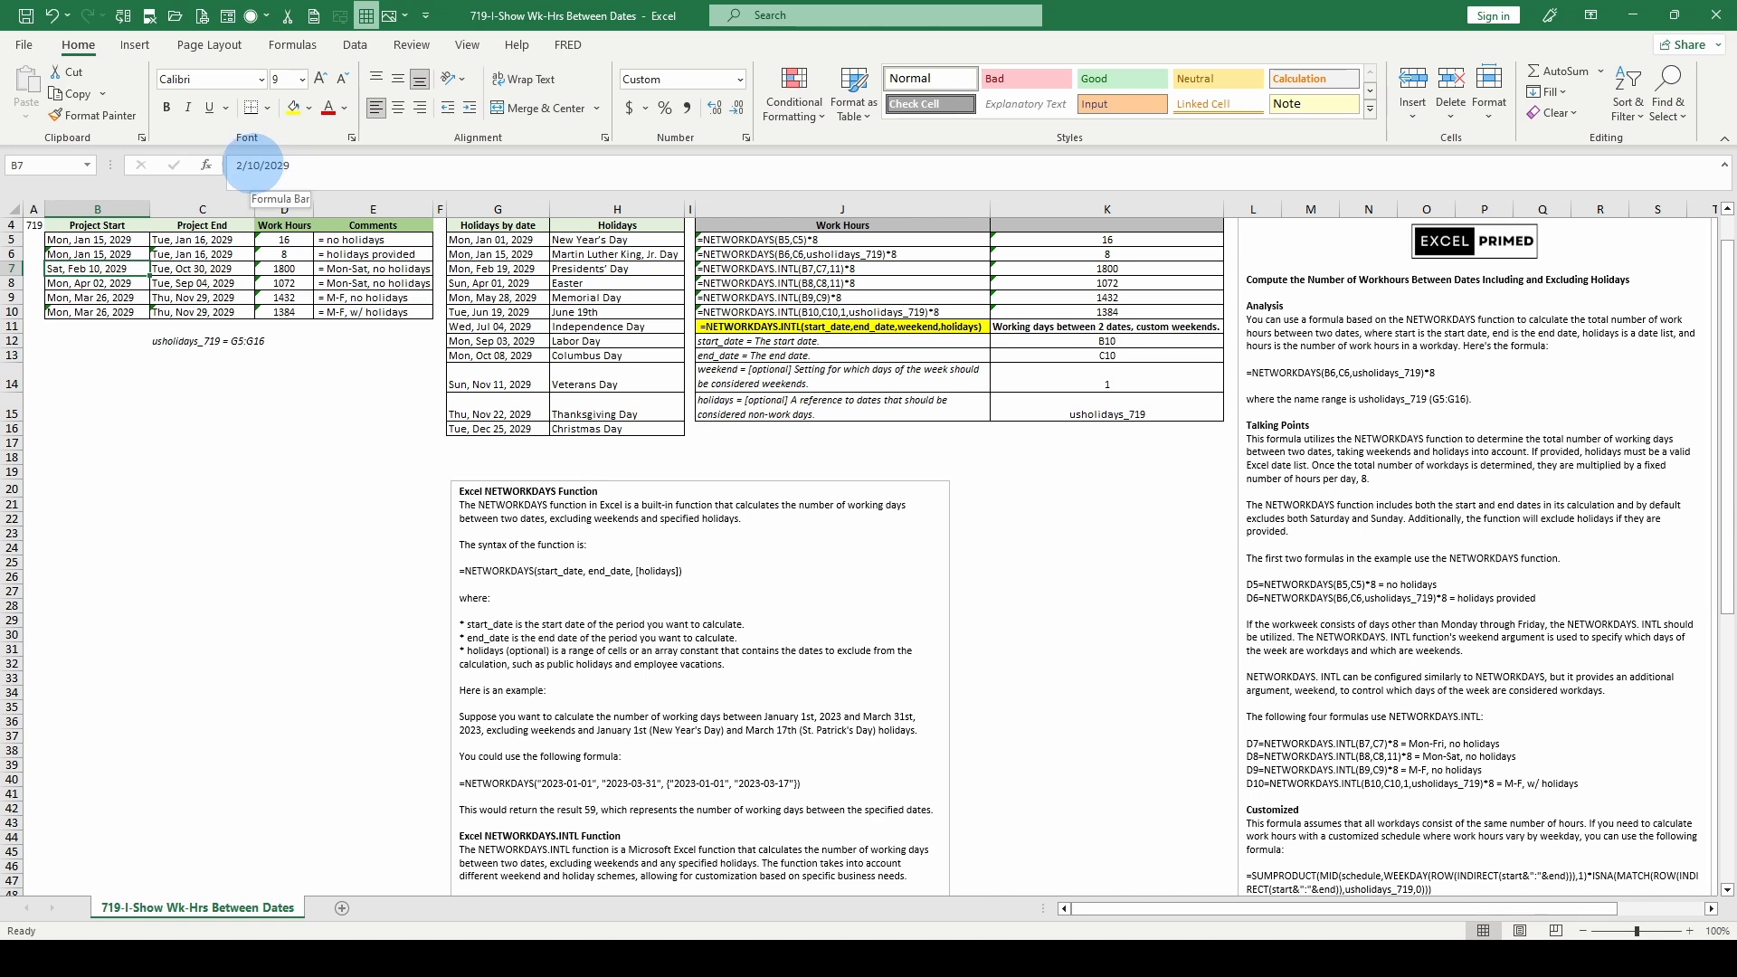
# - Try 2/11/2029 as the project start date in B7
pyautogui.doubleClick(257, 165)
pyautogui.write('11')
pyautogui.press('Return')
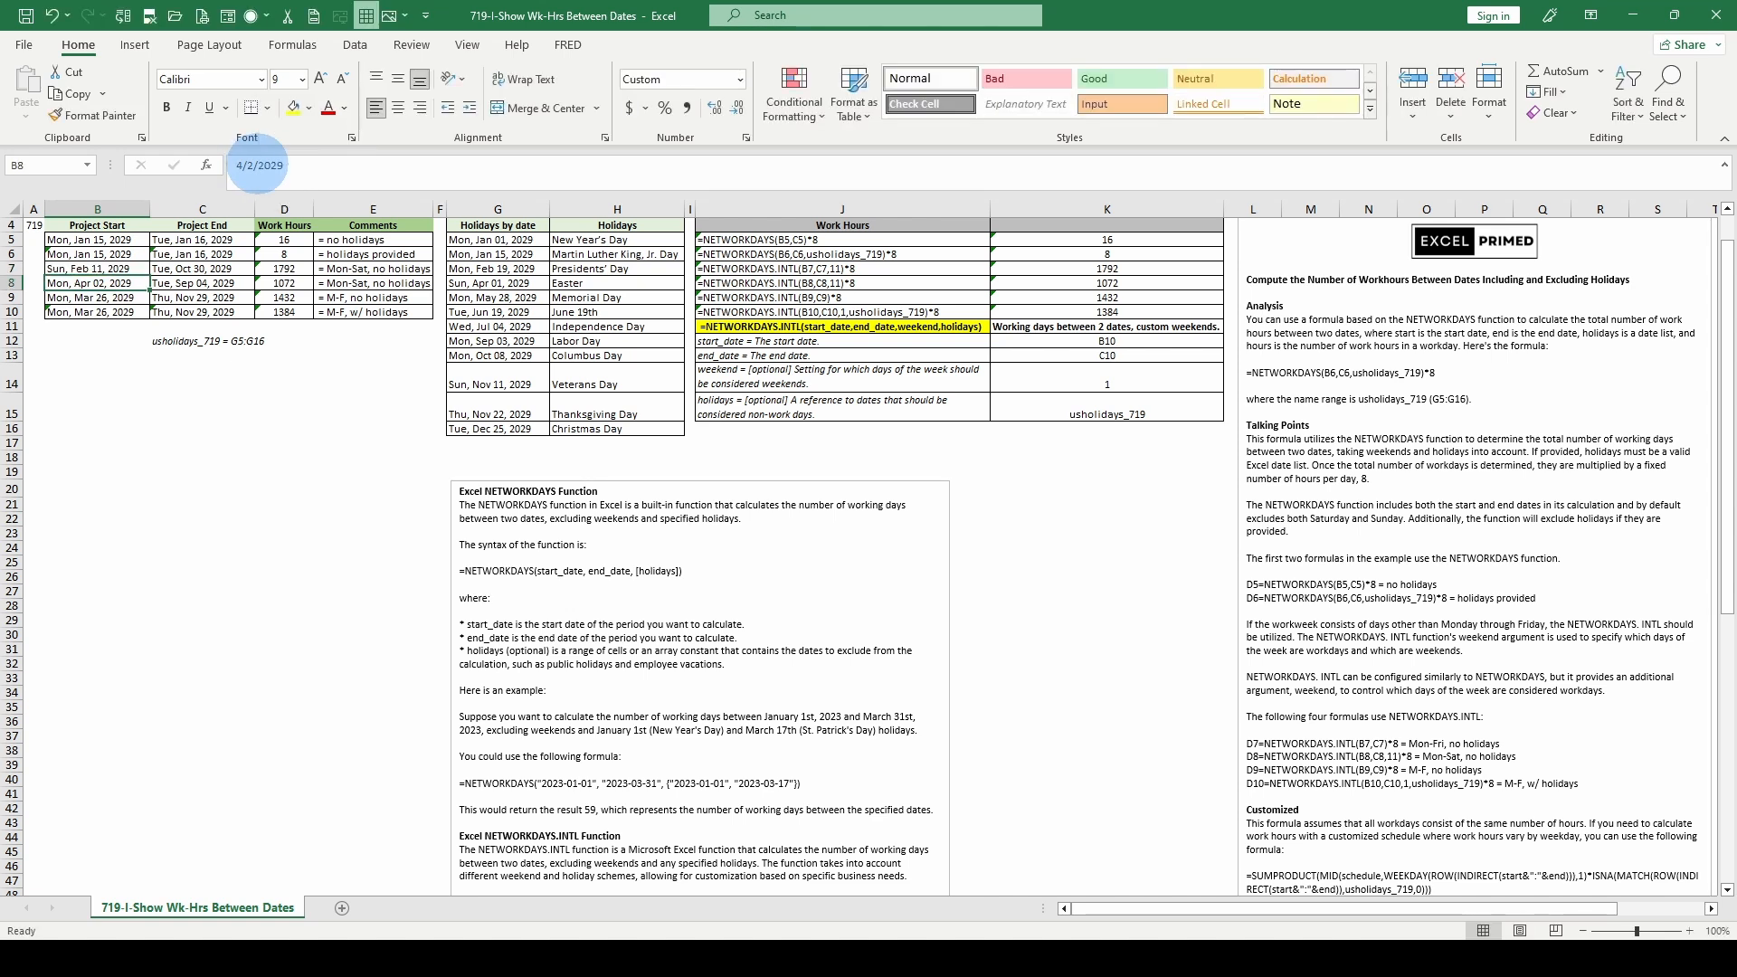
# - Try 2/12/2029 as the project end date in C7
pyautogui.press('Up')
pyautogui.press('Right')
pyautogui.click(237, 166)
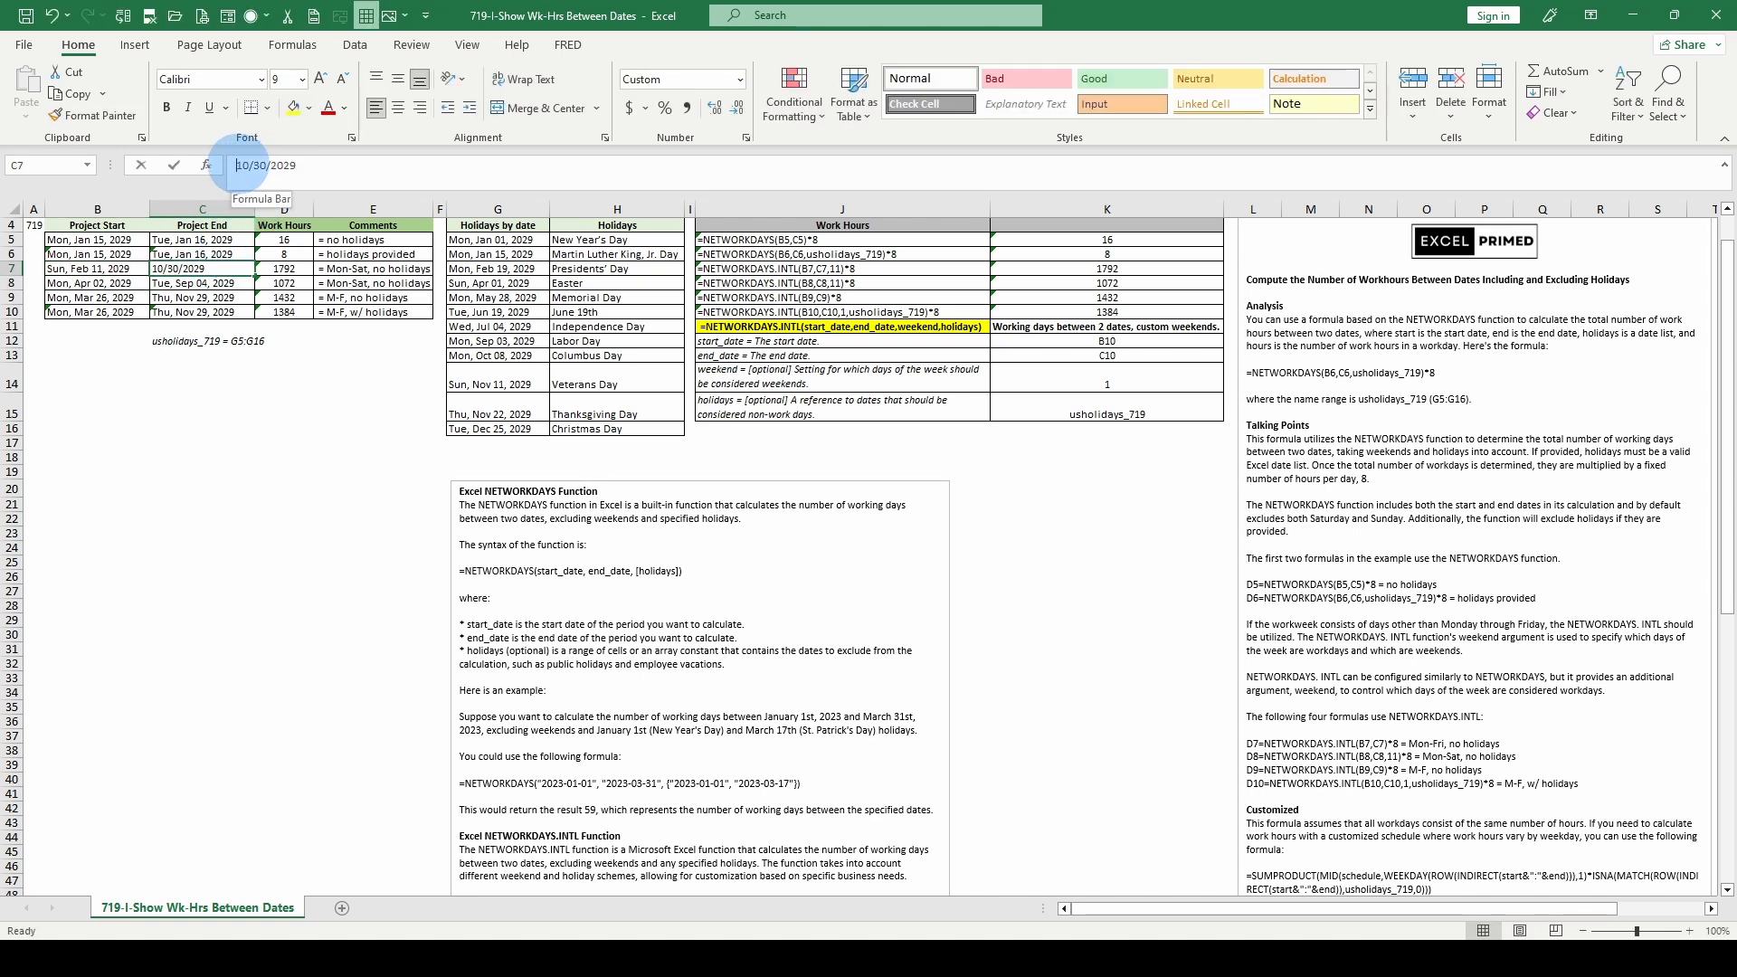
pyautogui.moveTo(239, 165); pyautogui.dragTo(249, 165)
pyautogui.write('2/')
pyautogui.hotkey('shift', 'Right')
pyautogui.hotkey('shift', 'Right')
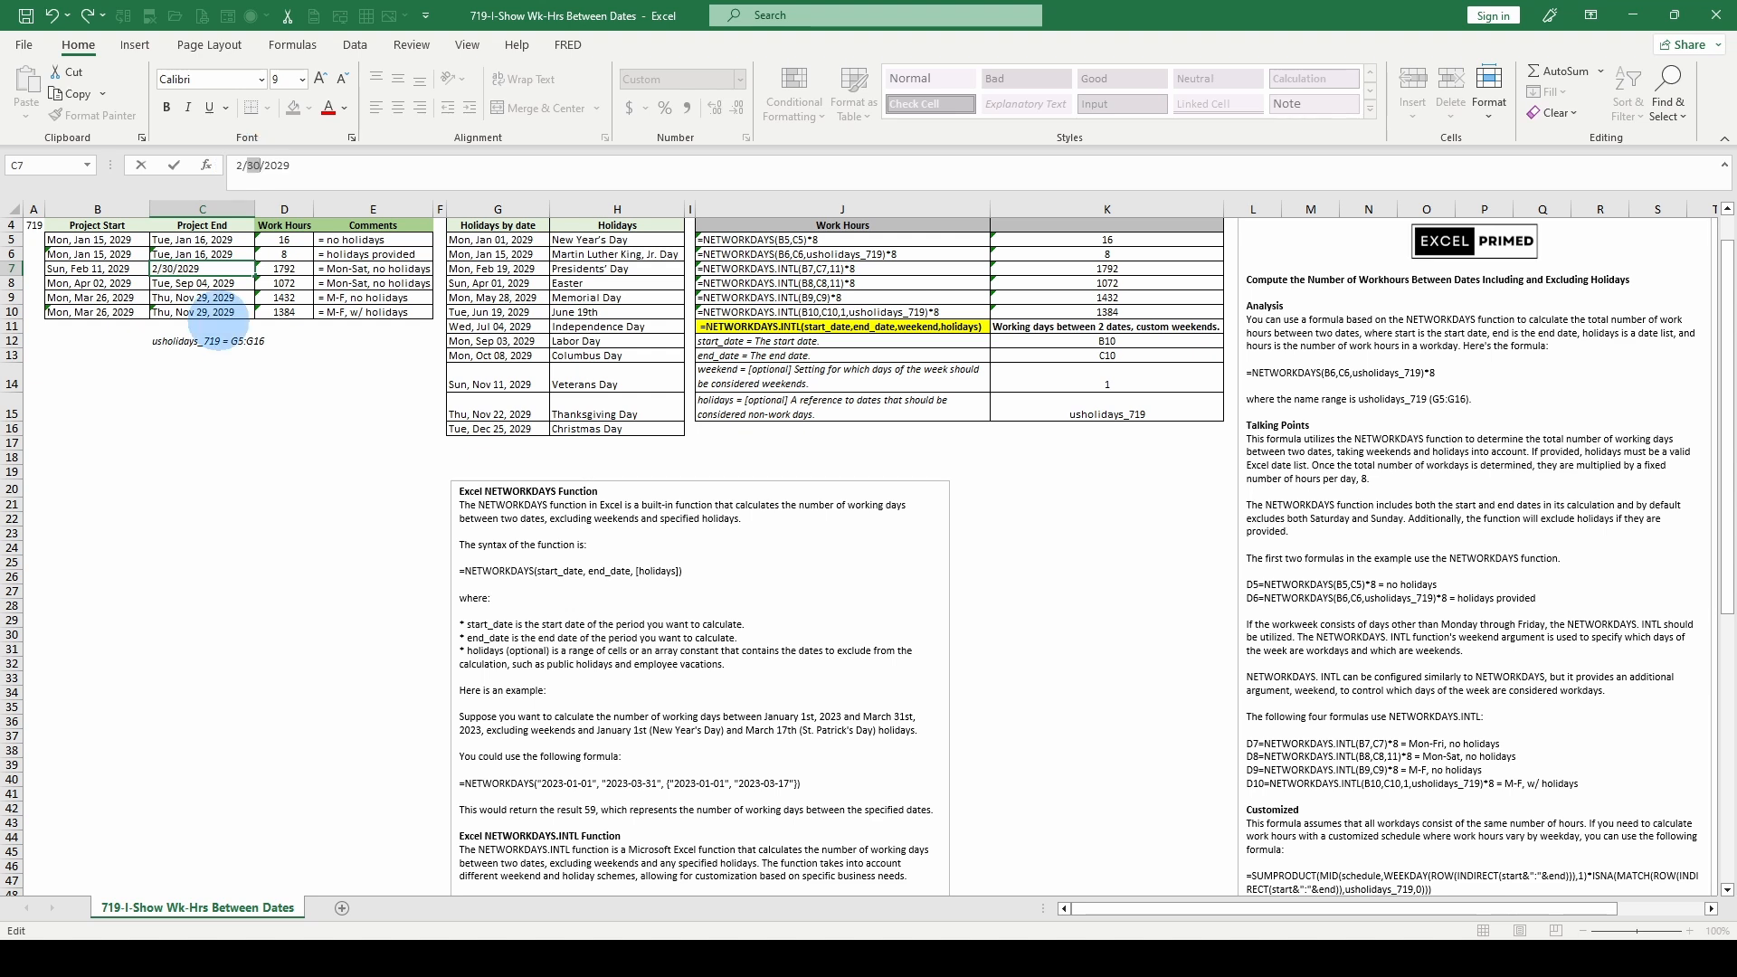
pyautogui.write('12')
pyautogui.hotkey('ctrl', 'Return')
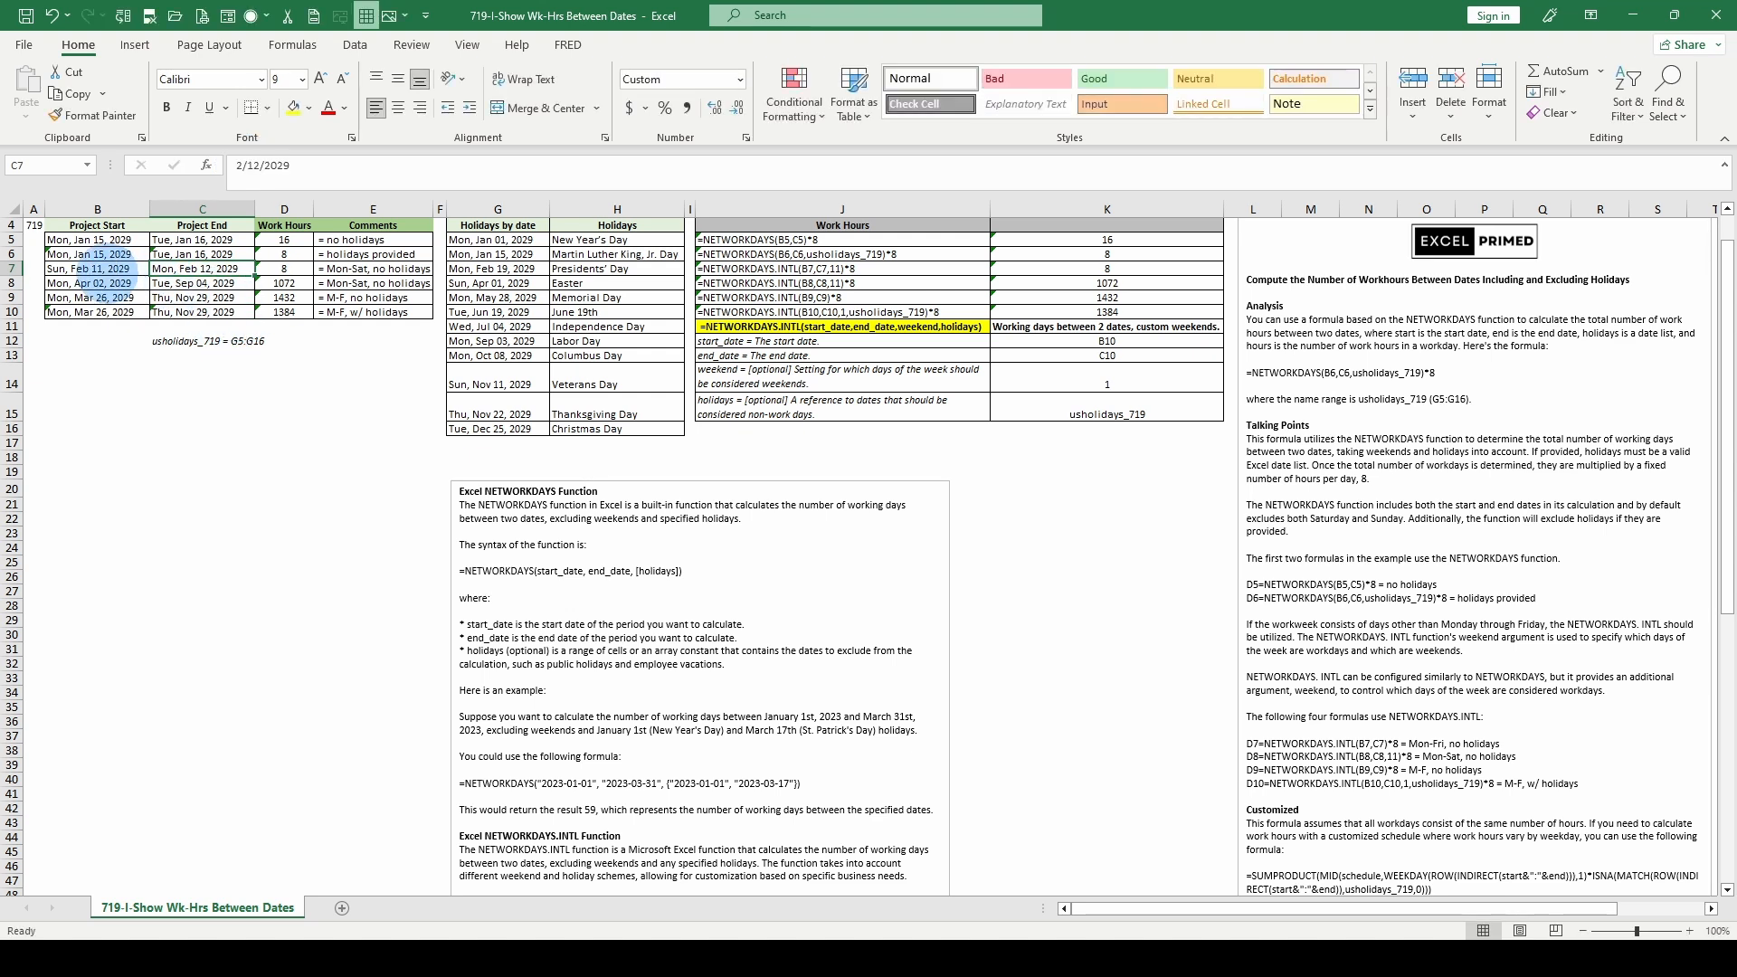
# - Check the start date in B7 and the comment in E7, and undo the last two date changes in row 7
pyautogui.click(100, 268)
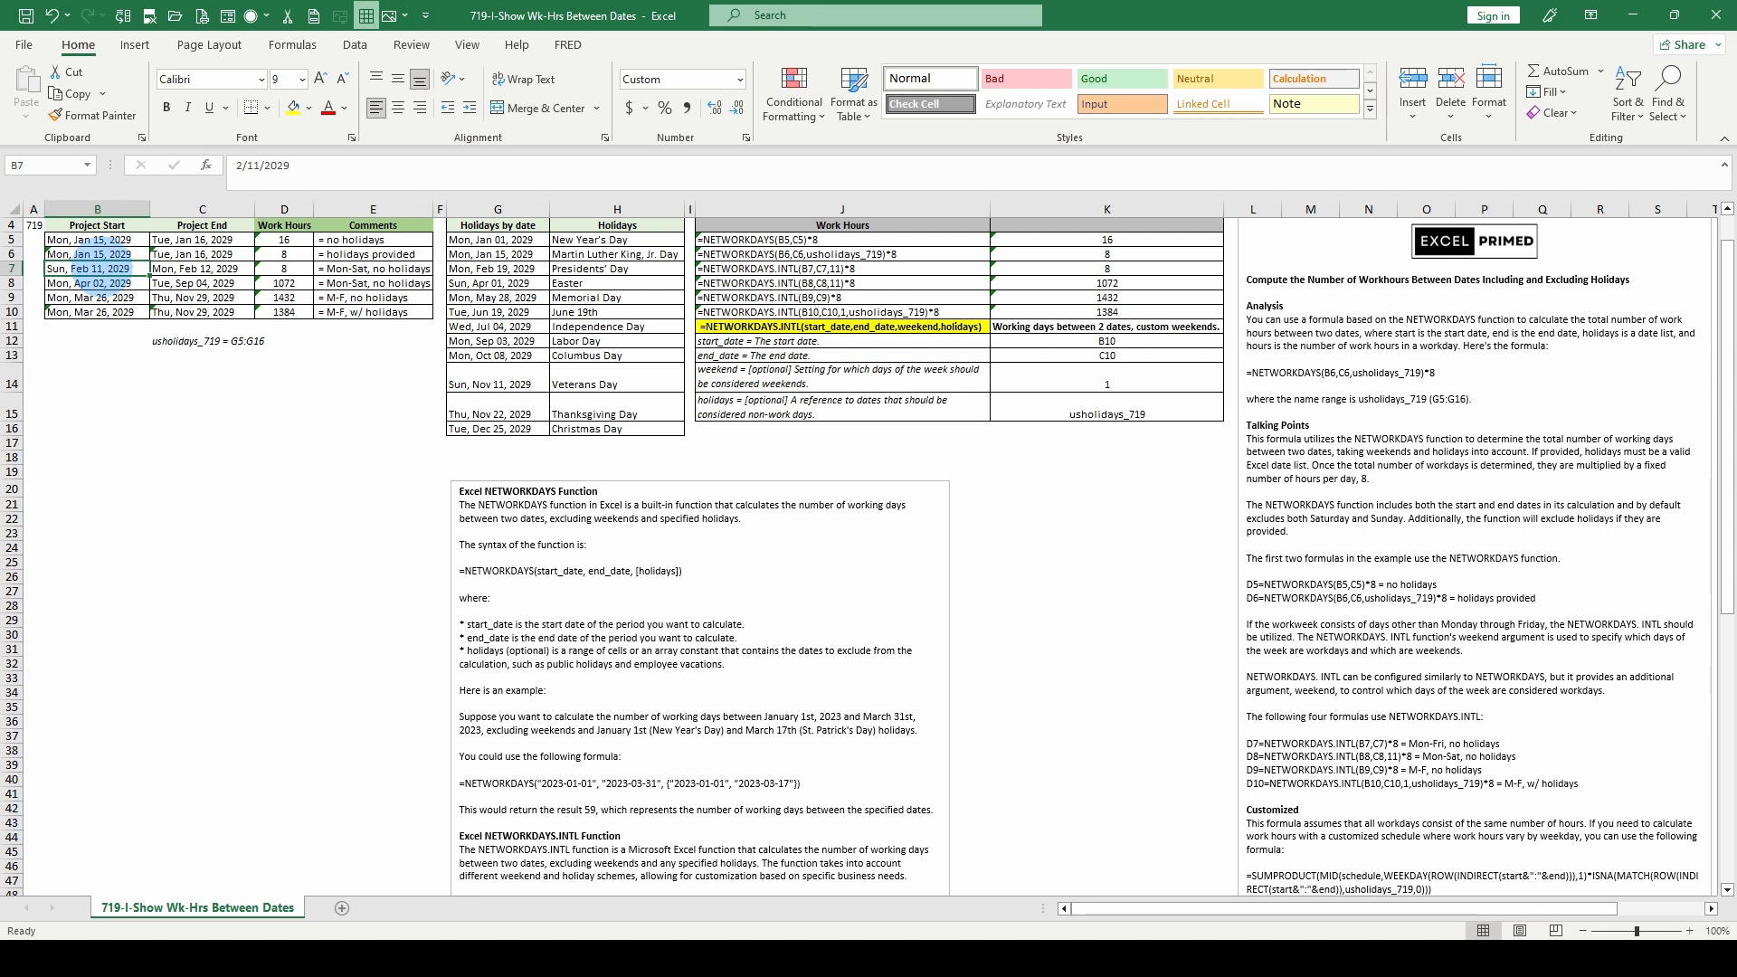
pyautogui.click(370, 269)
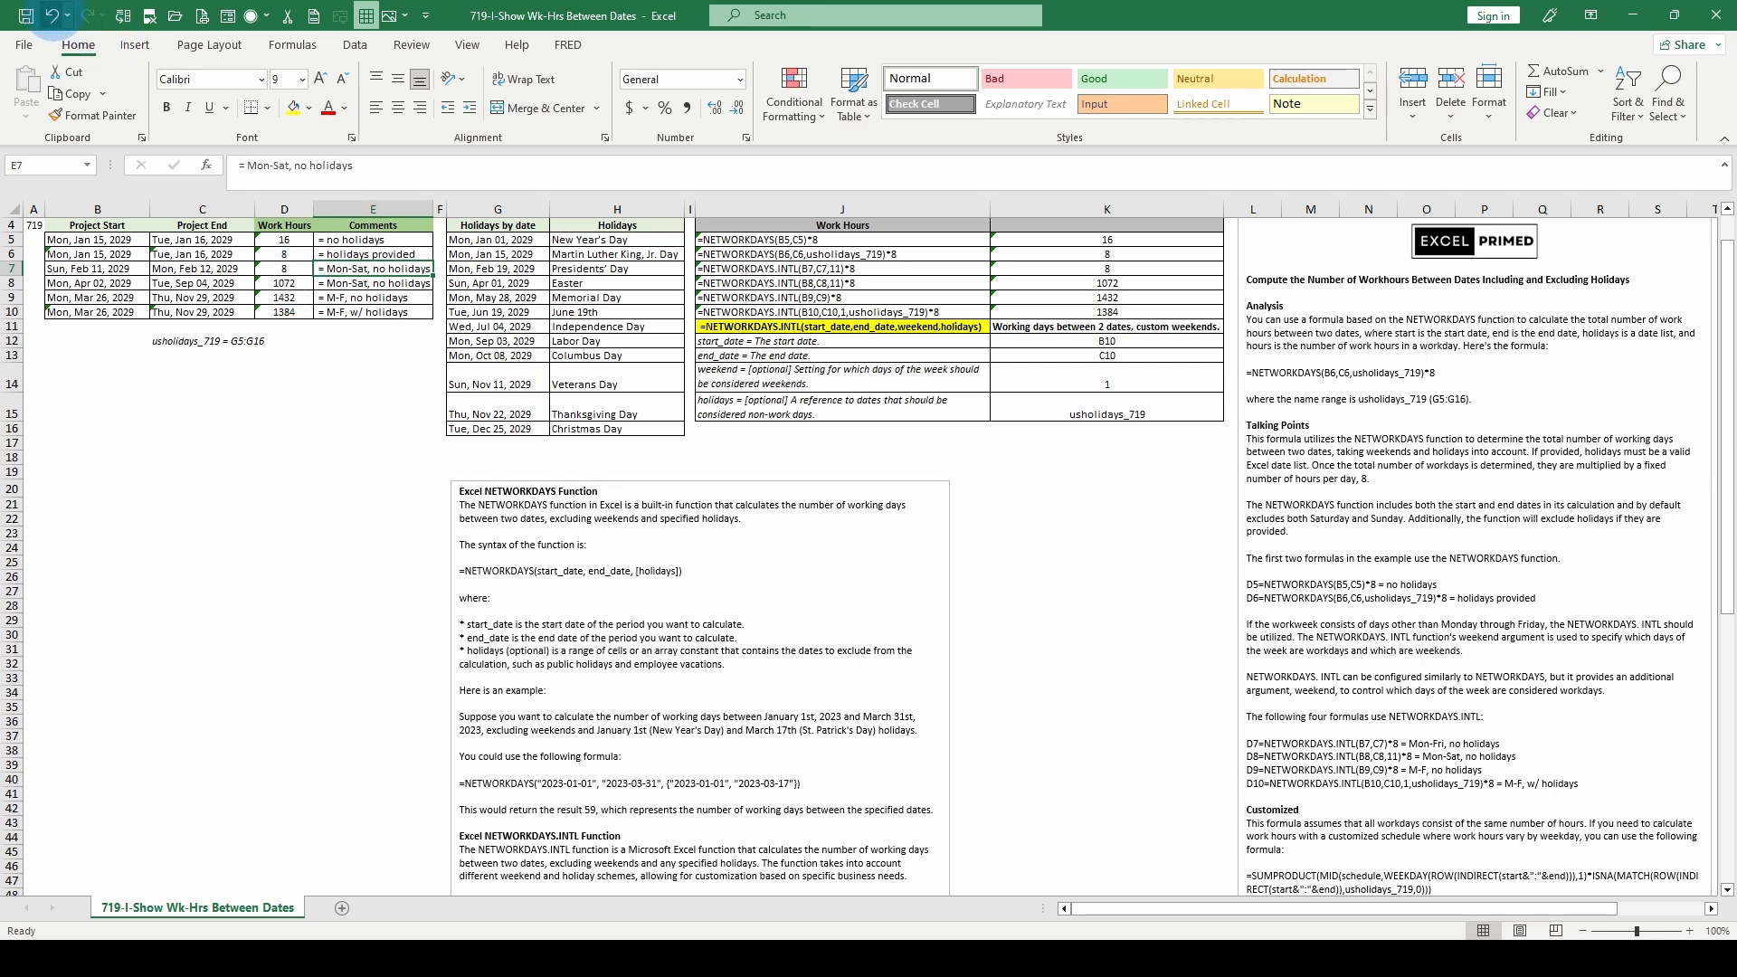
pyautogui.click(52, 15)
pyautogui.click(52, 15)
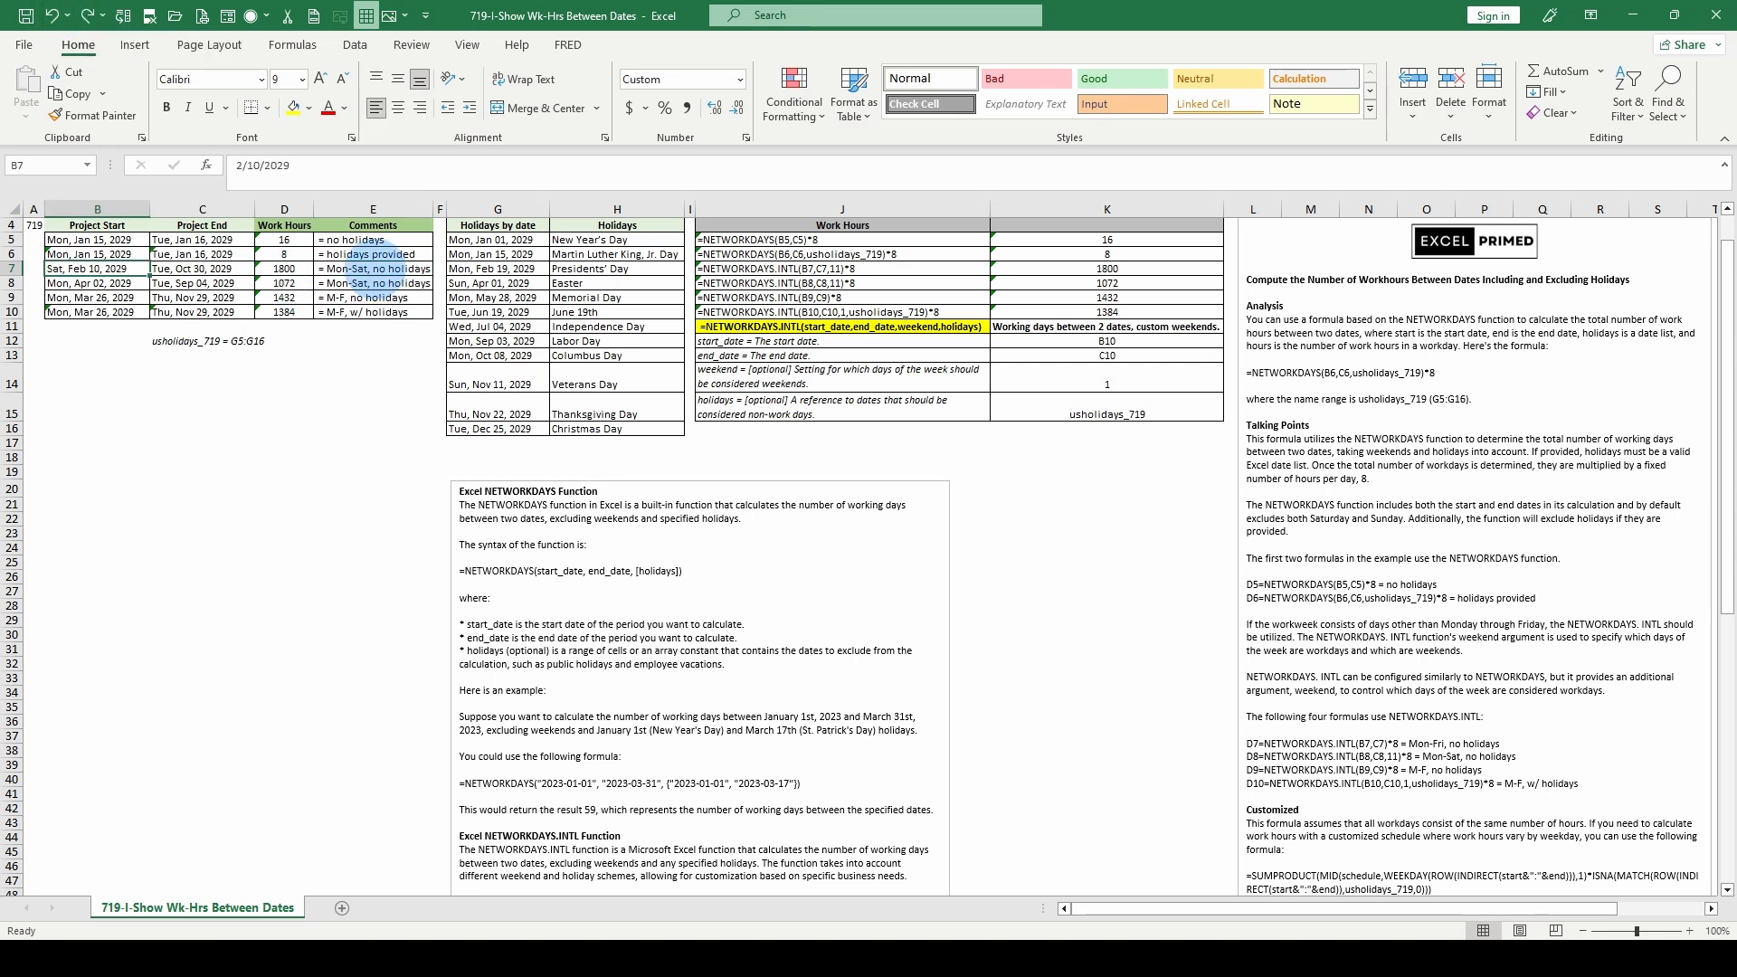
# - Change the comment in E7 to "= Sun, no holidays"
pyautogui.click(373, 269)
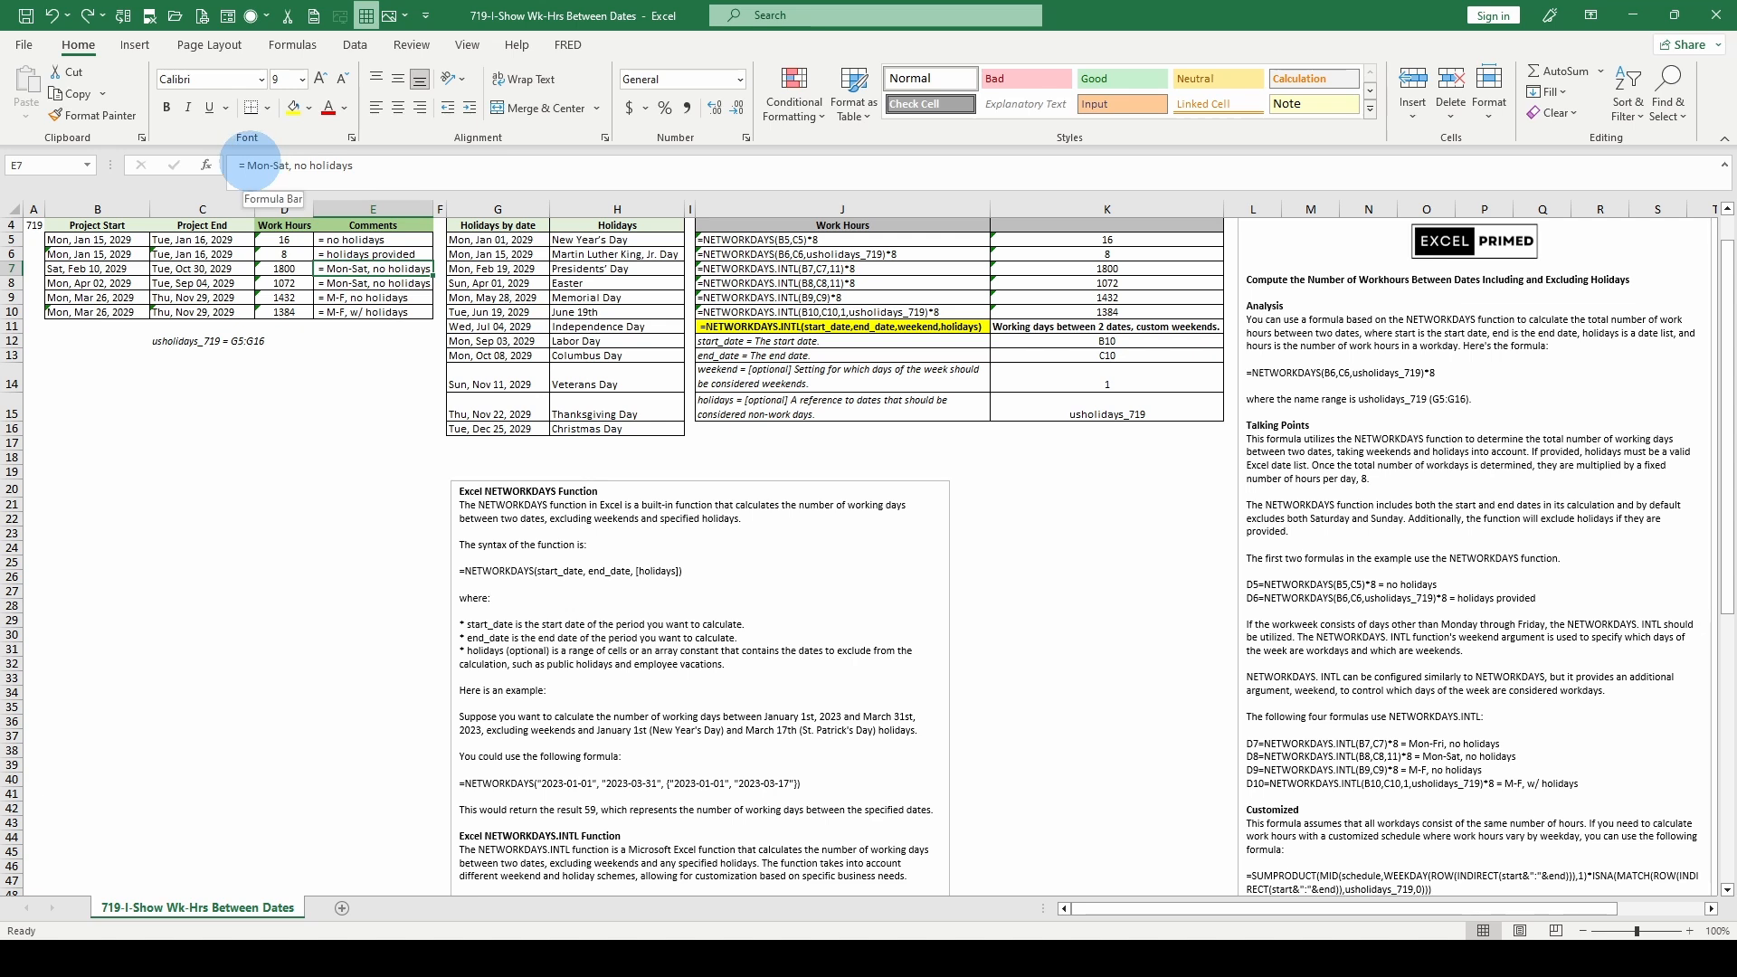
pyautogui.moveTo(247, 166); pyautogui.dragTo(288, 166)
pyautogui.write('Sun')
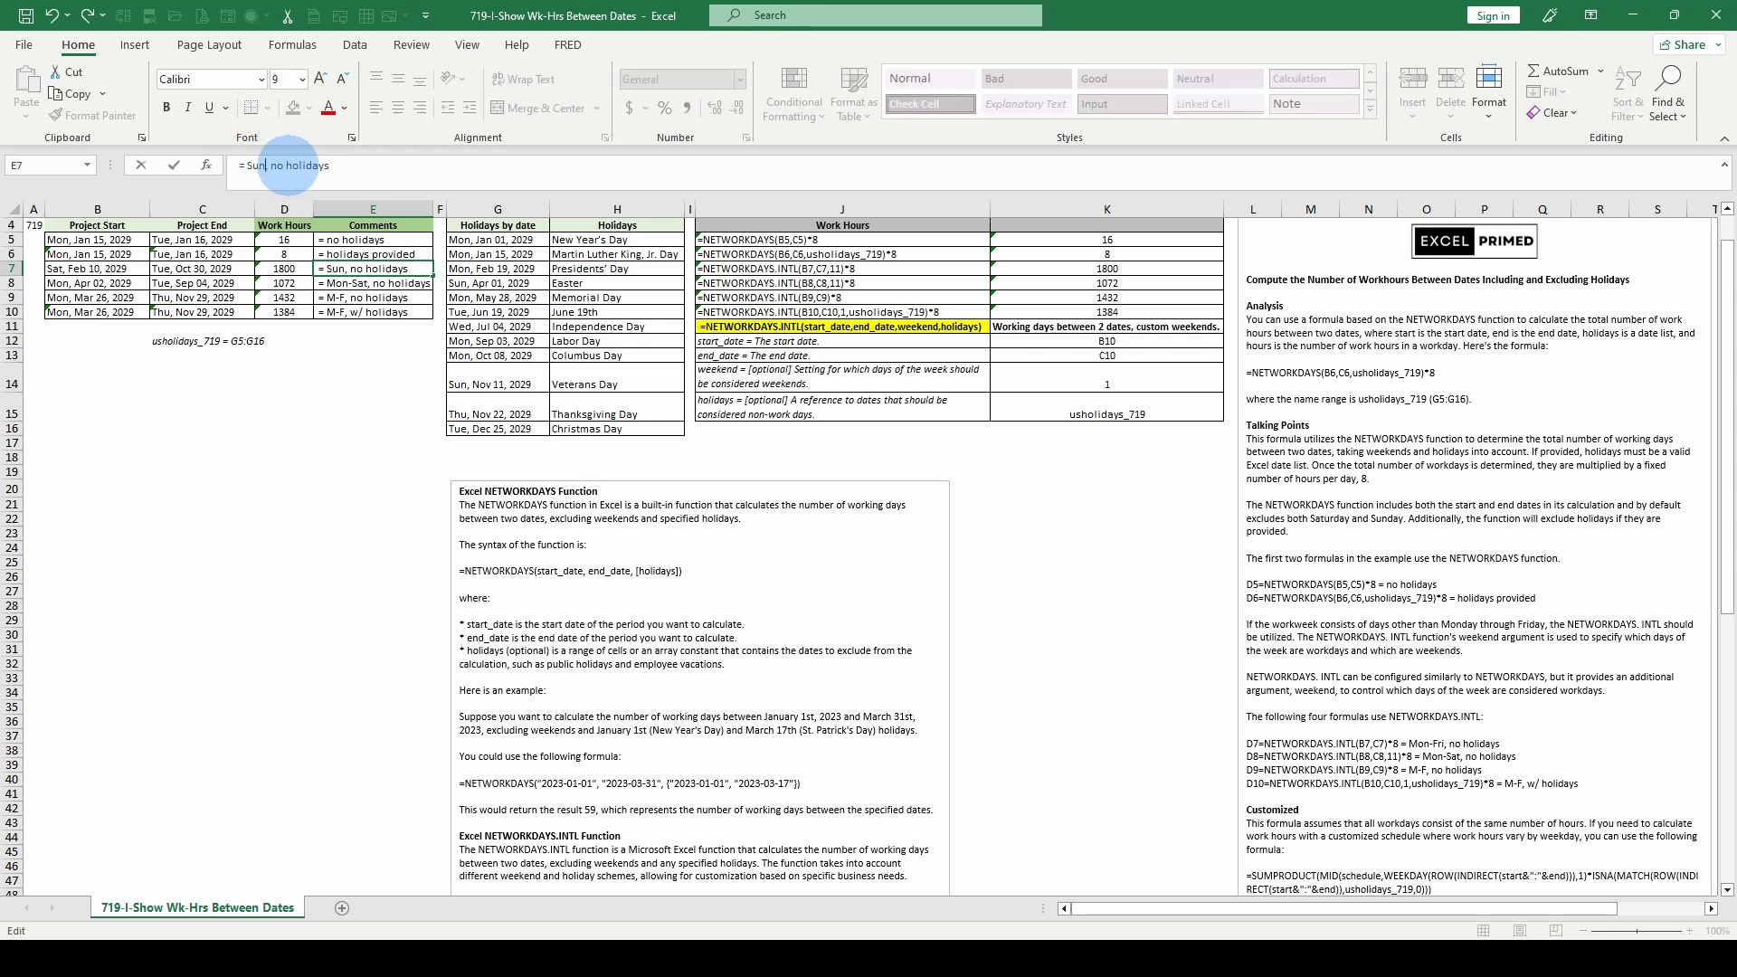
pyautogui.press('Return')
# - Match row 8's dates to row 7, set D8 to =NETWORKDAYS.INTL(B8,C8,11,usholidays_719)*8, and change the E8 comment to "= Sun, w/ holidays"
pyautogui.click(284, 268)
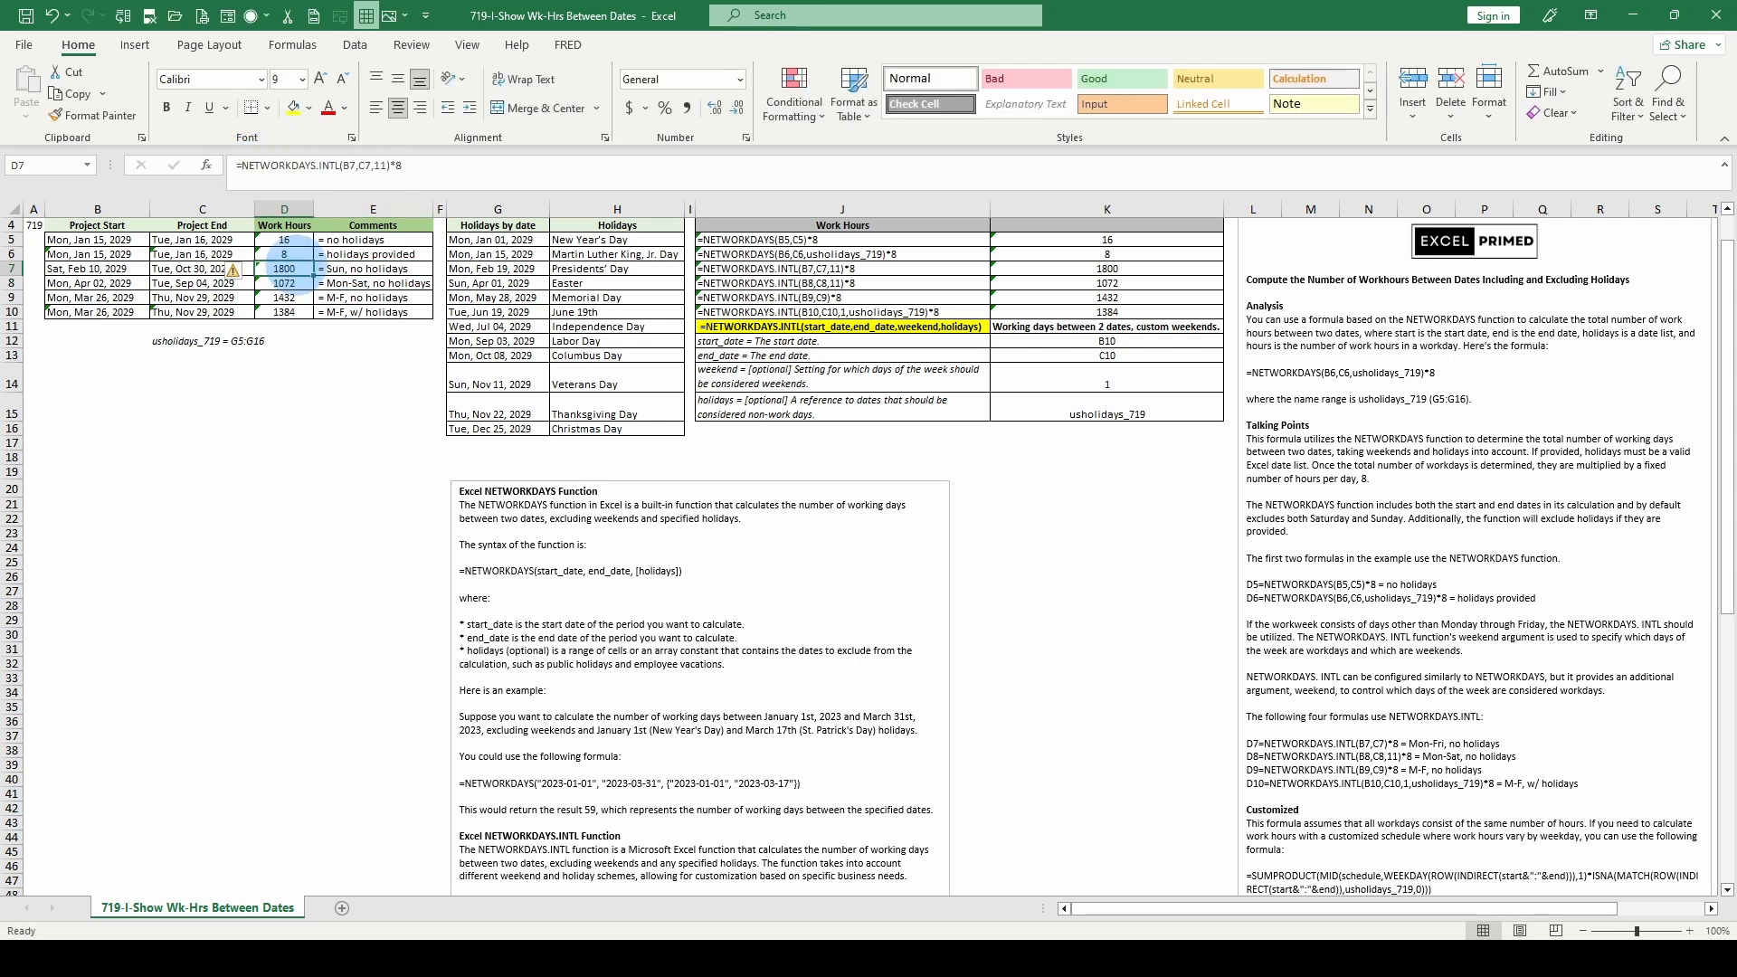
pyautogui.click(286, 283)
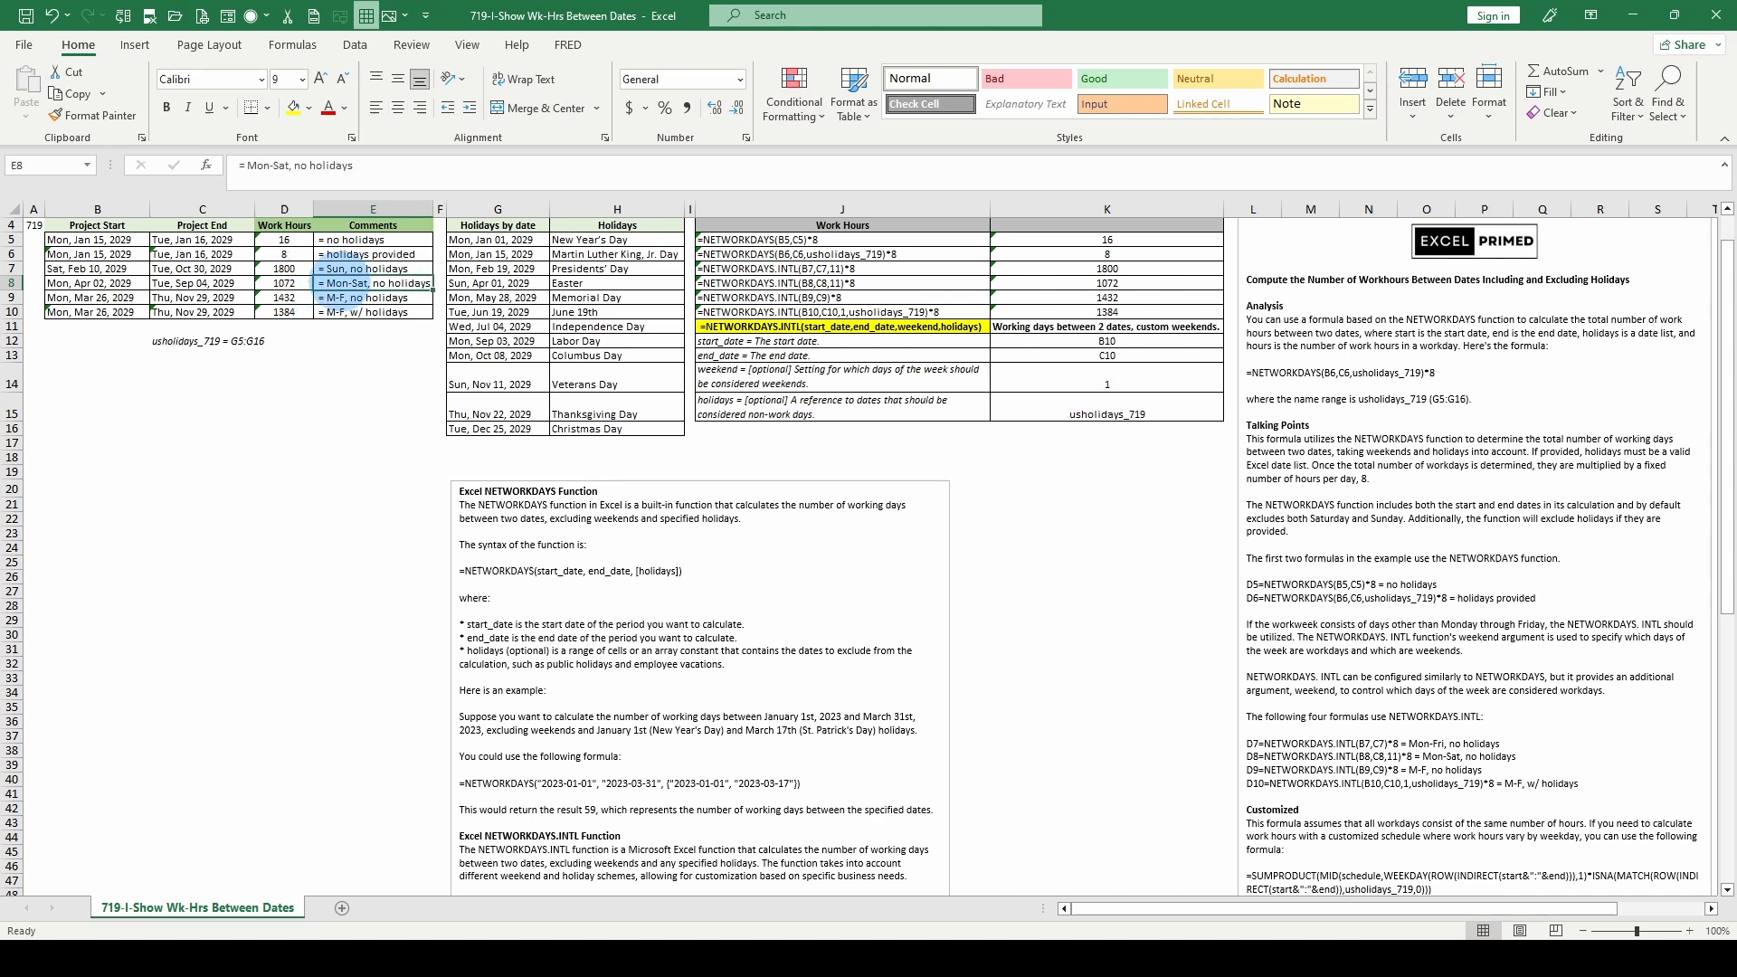
pyautogui.press('Return')
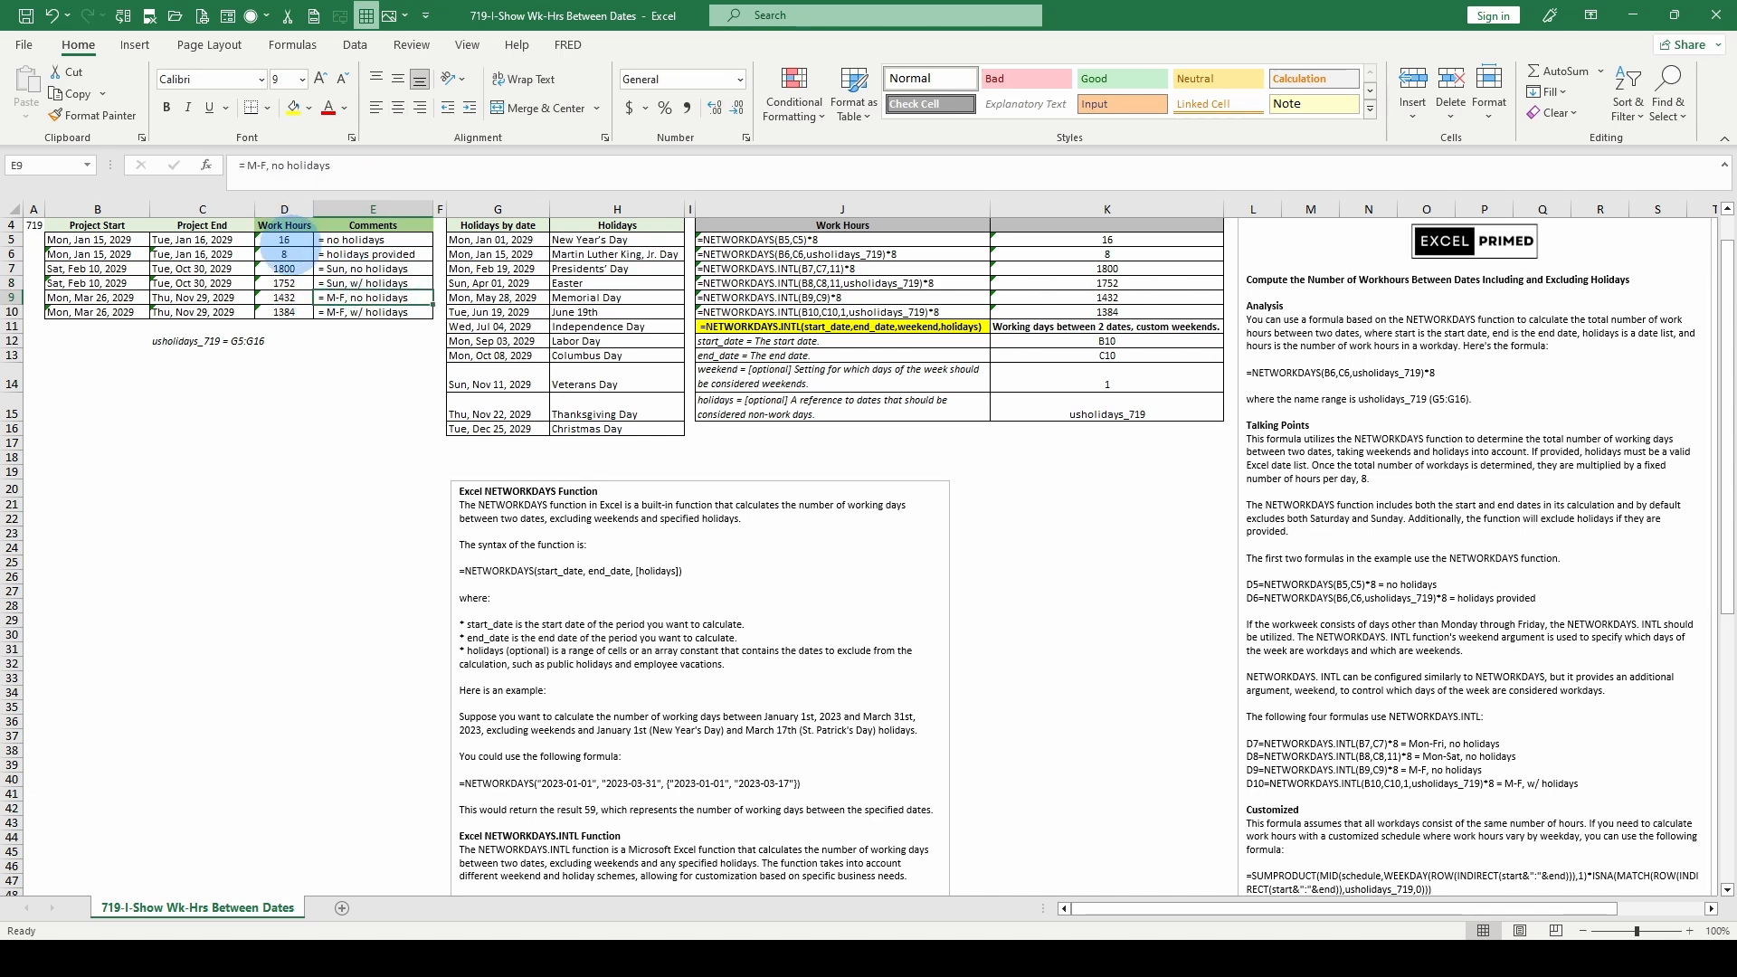
# - Compare the NETWORKDAYS.INTL work hours formulas in D7 through D10, with and without holidays
pyautogui.click(284, 269)
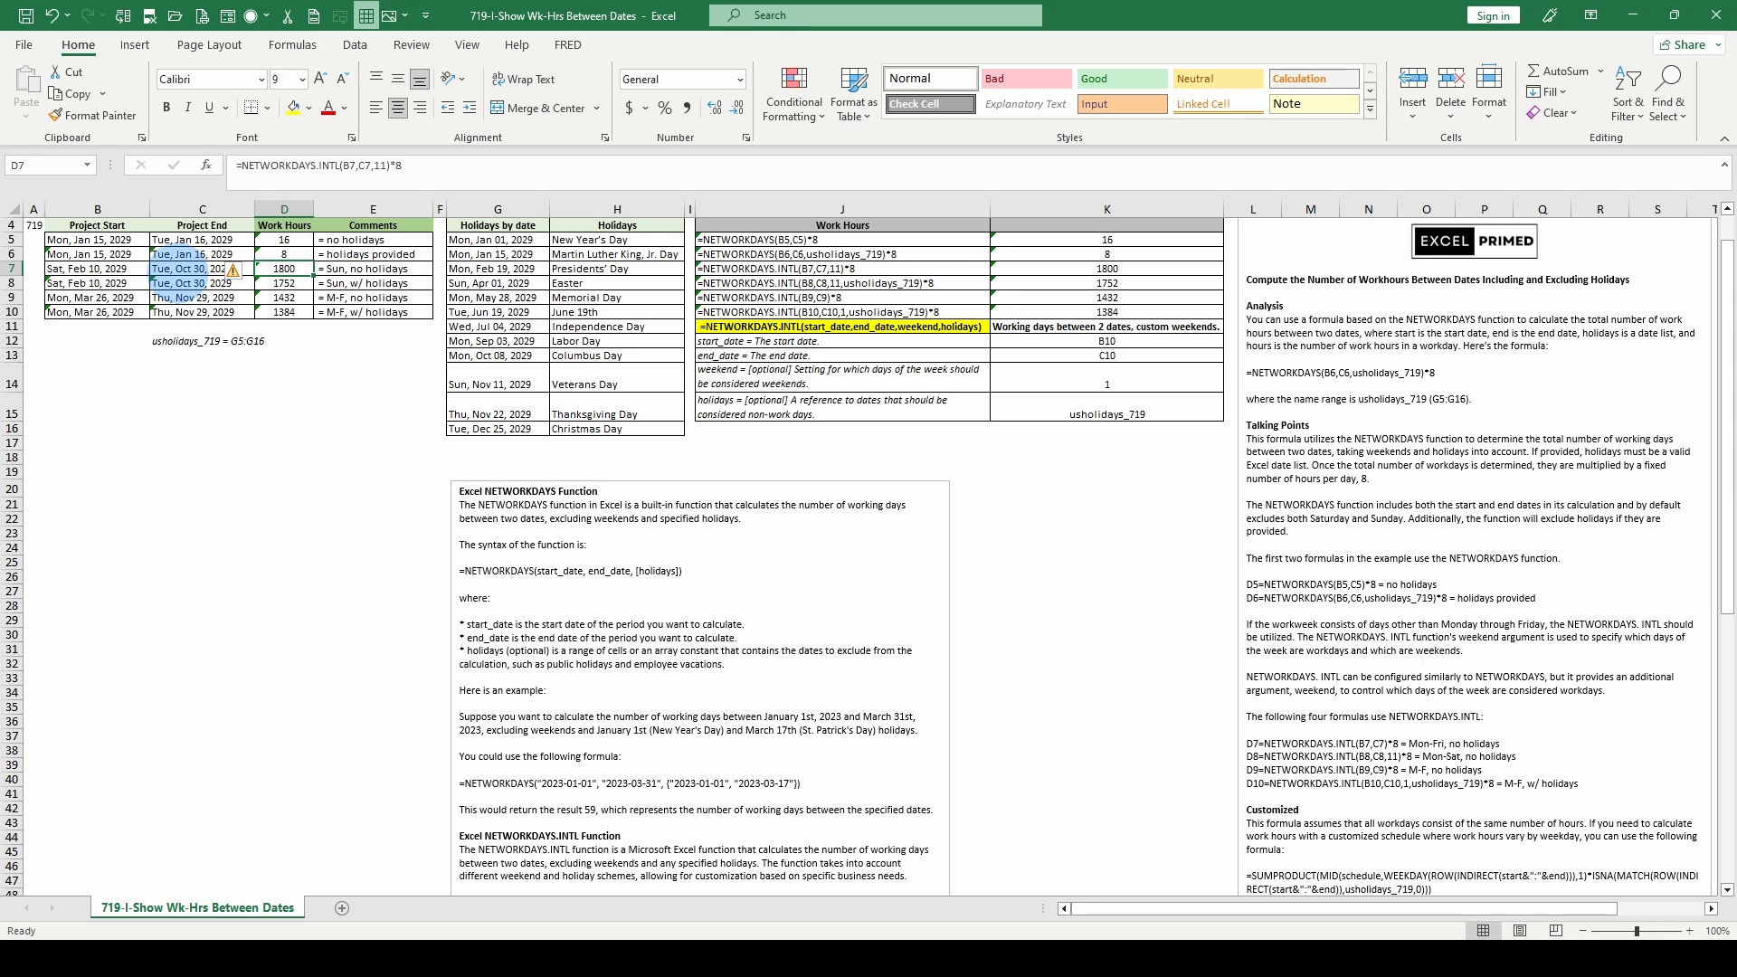
pyautogui.click(283, 284)
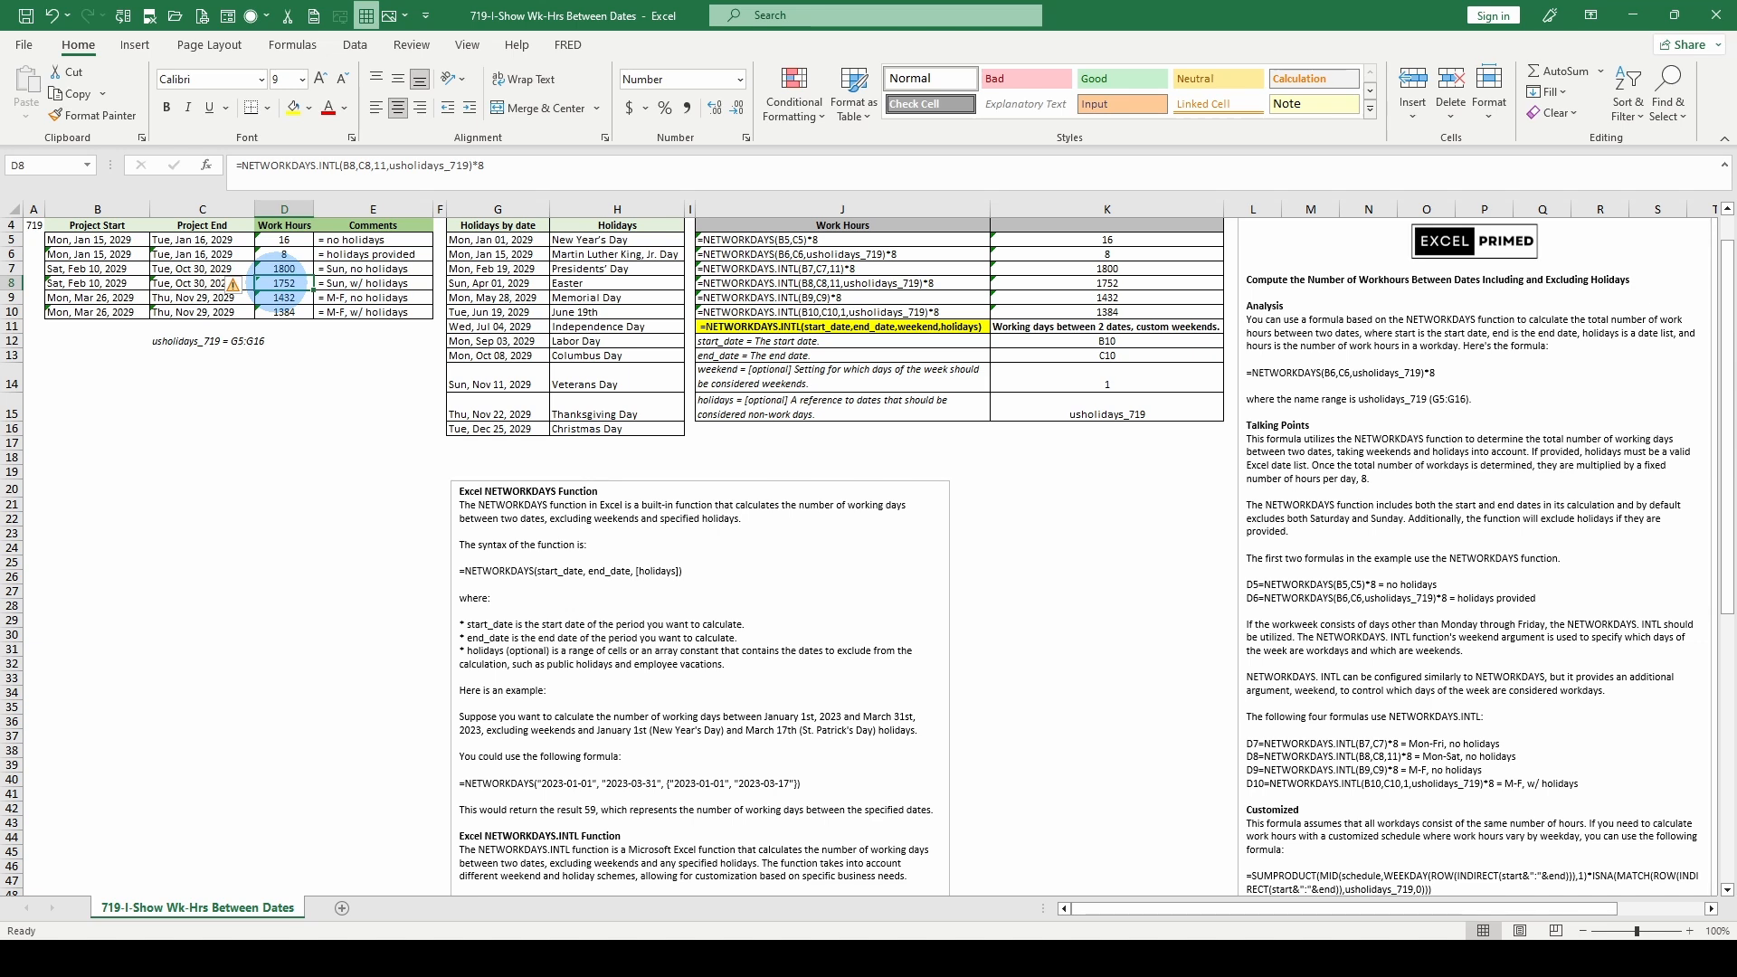
pyautogui.click(283, 298)
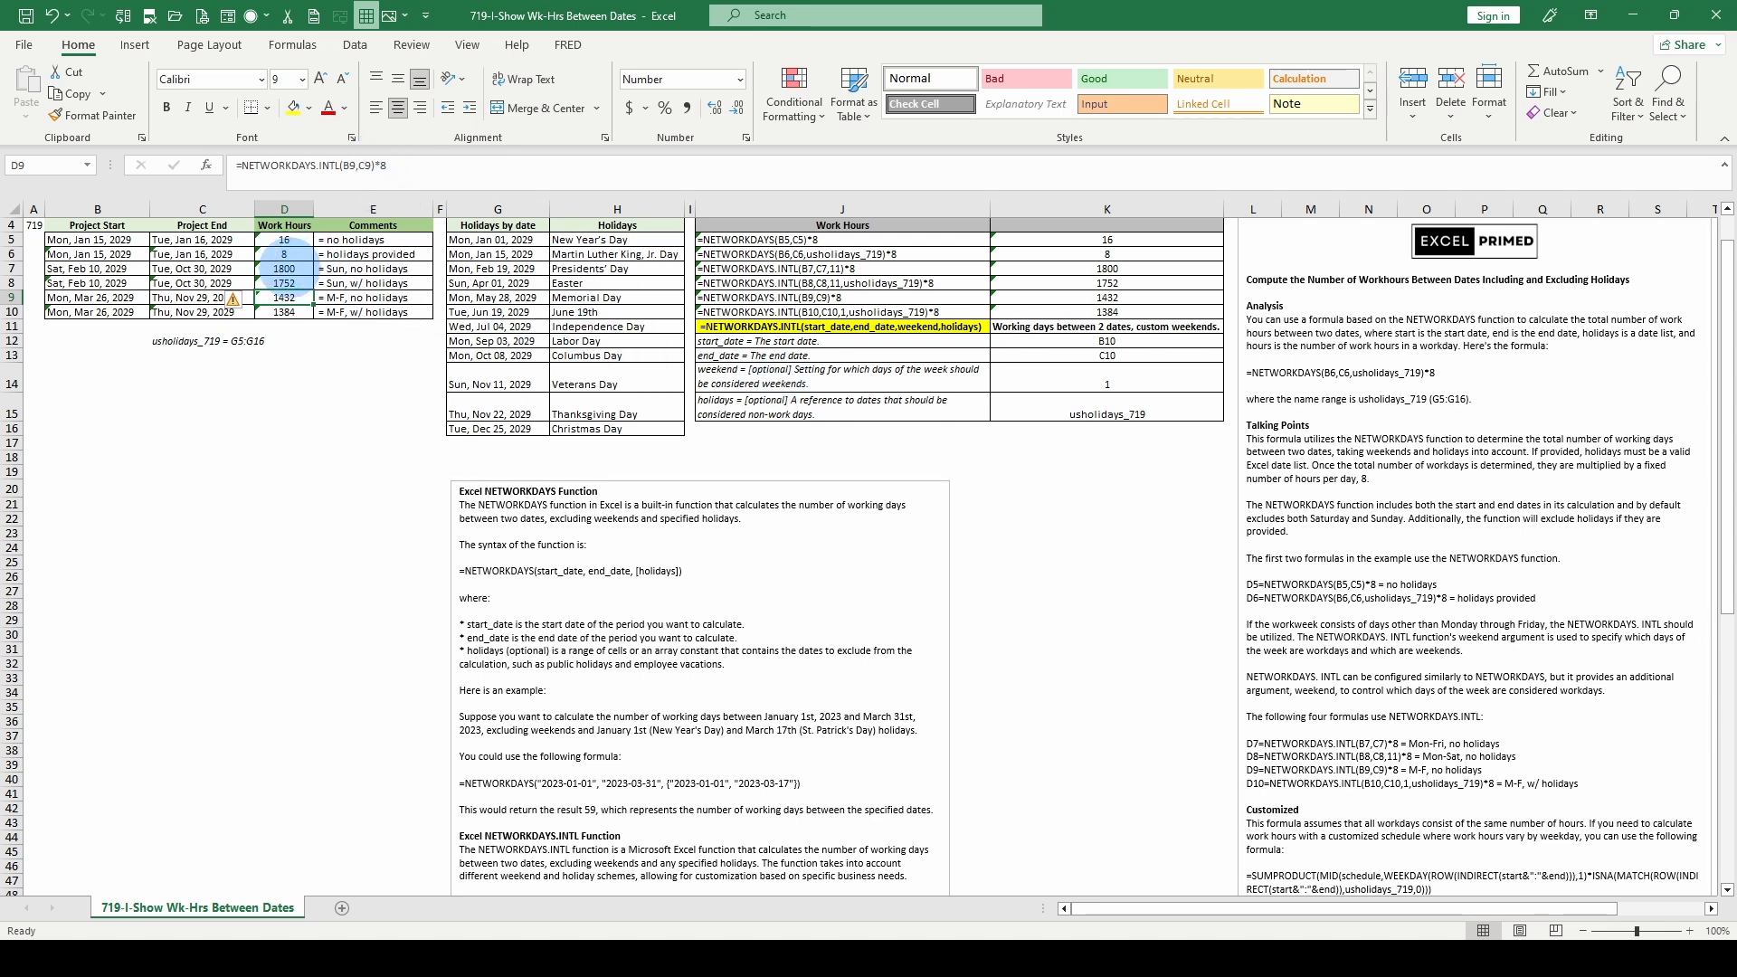
pyautogui.click(288, 312)
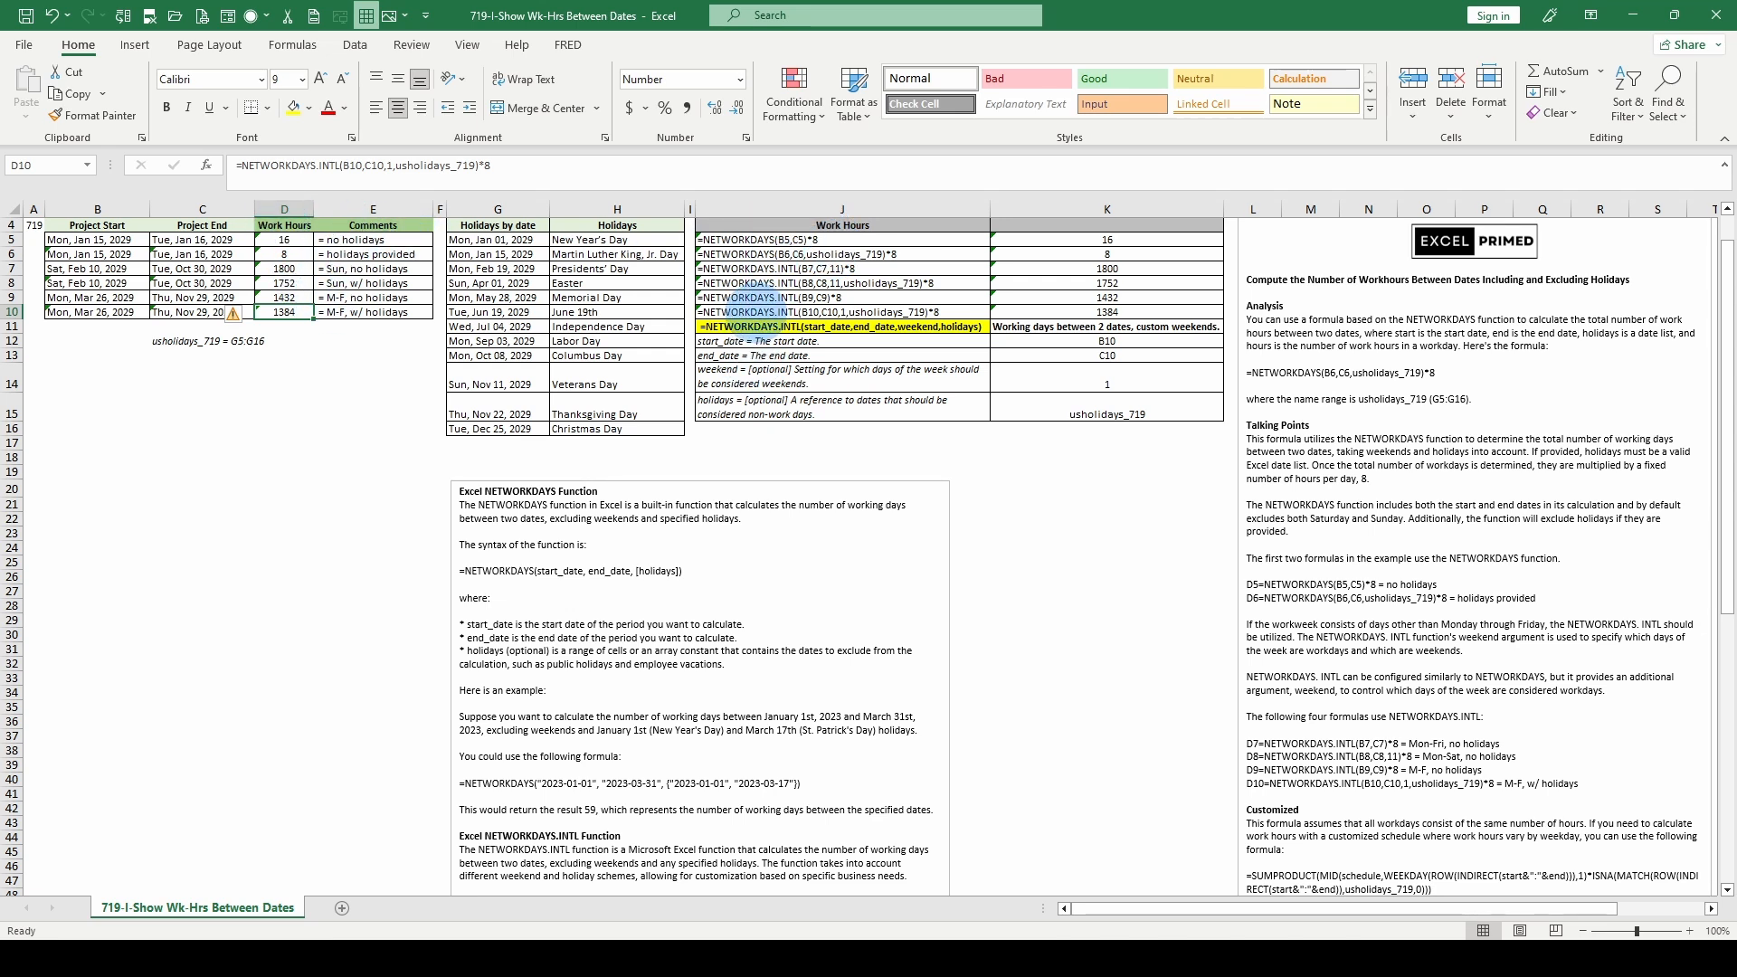
# - Examine the FORMULATEXT cells J5 through J10, the linked result in K5, and the NETWORKDAYS.INTL syntax in J11
pyautogui.click(721, 237)
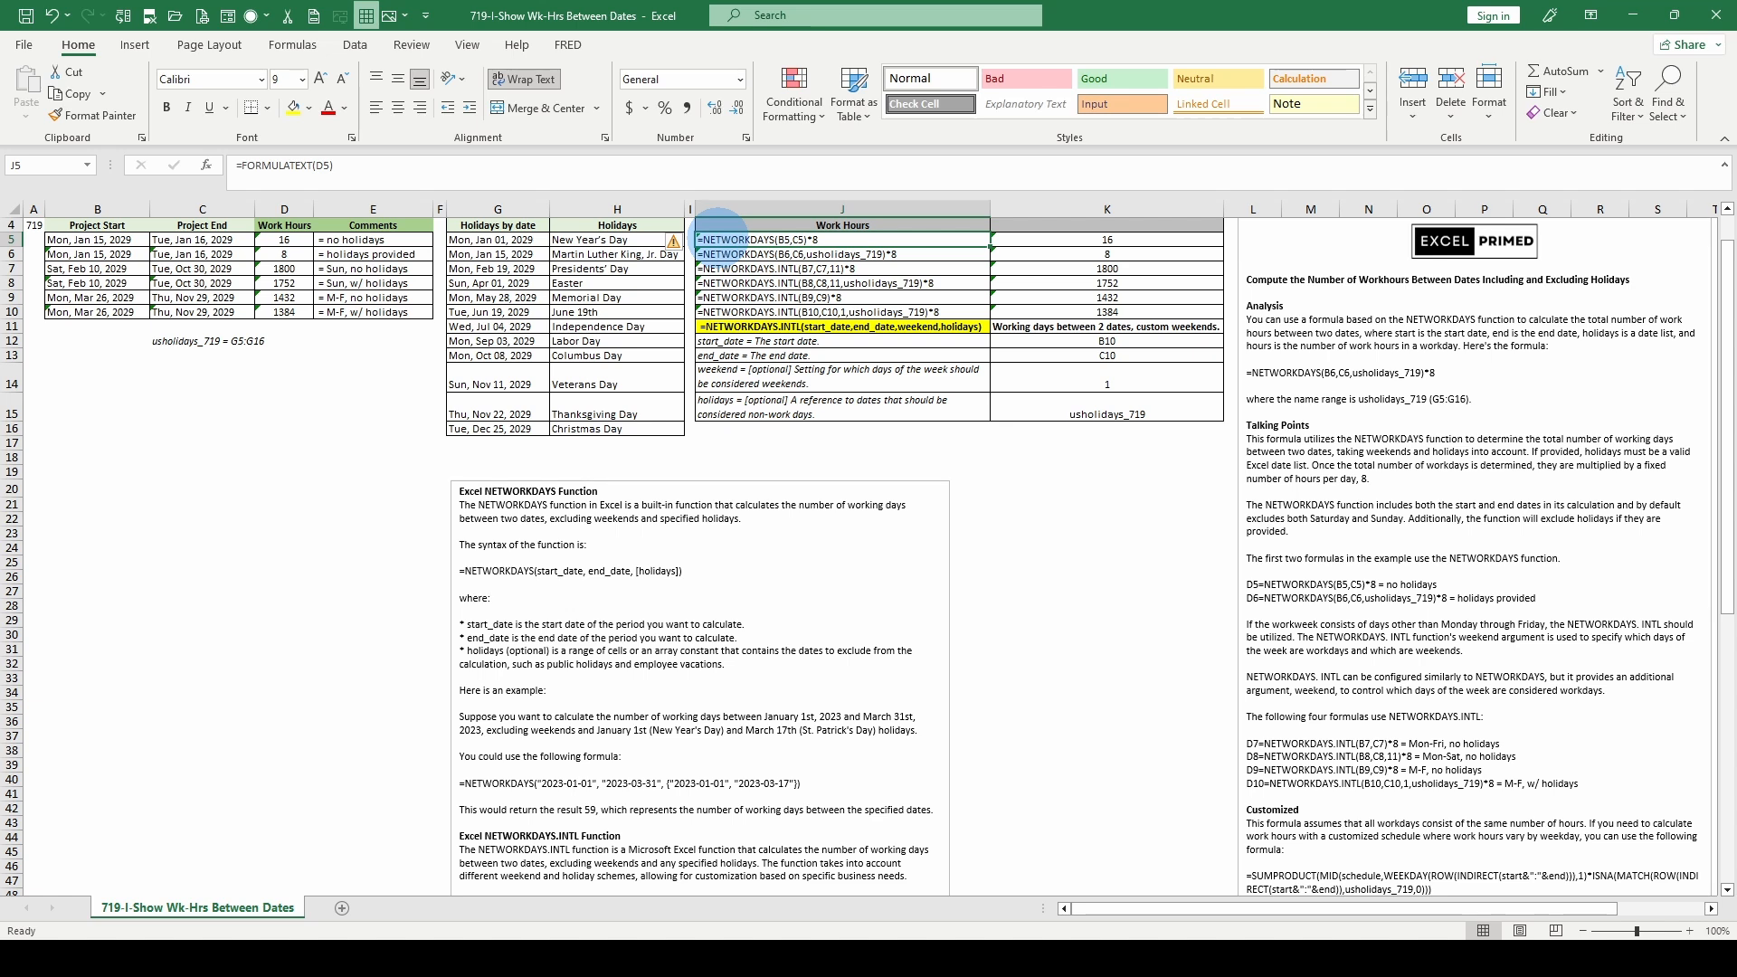
pyautogui.click(1076, 240)
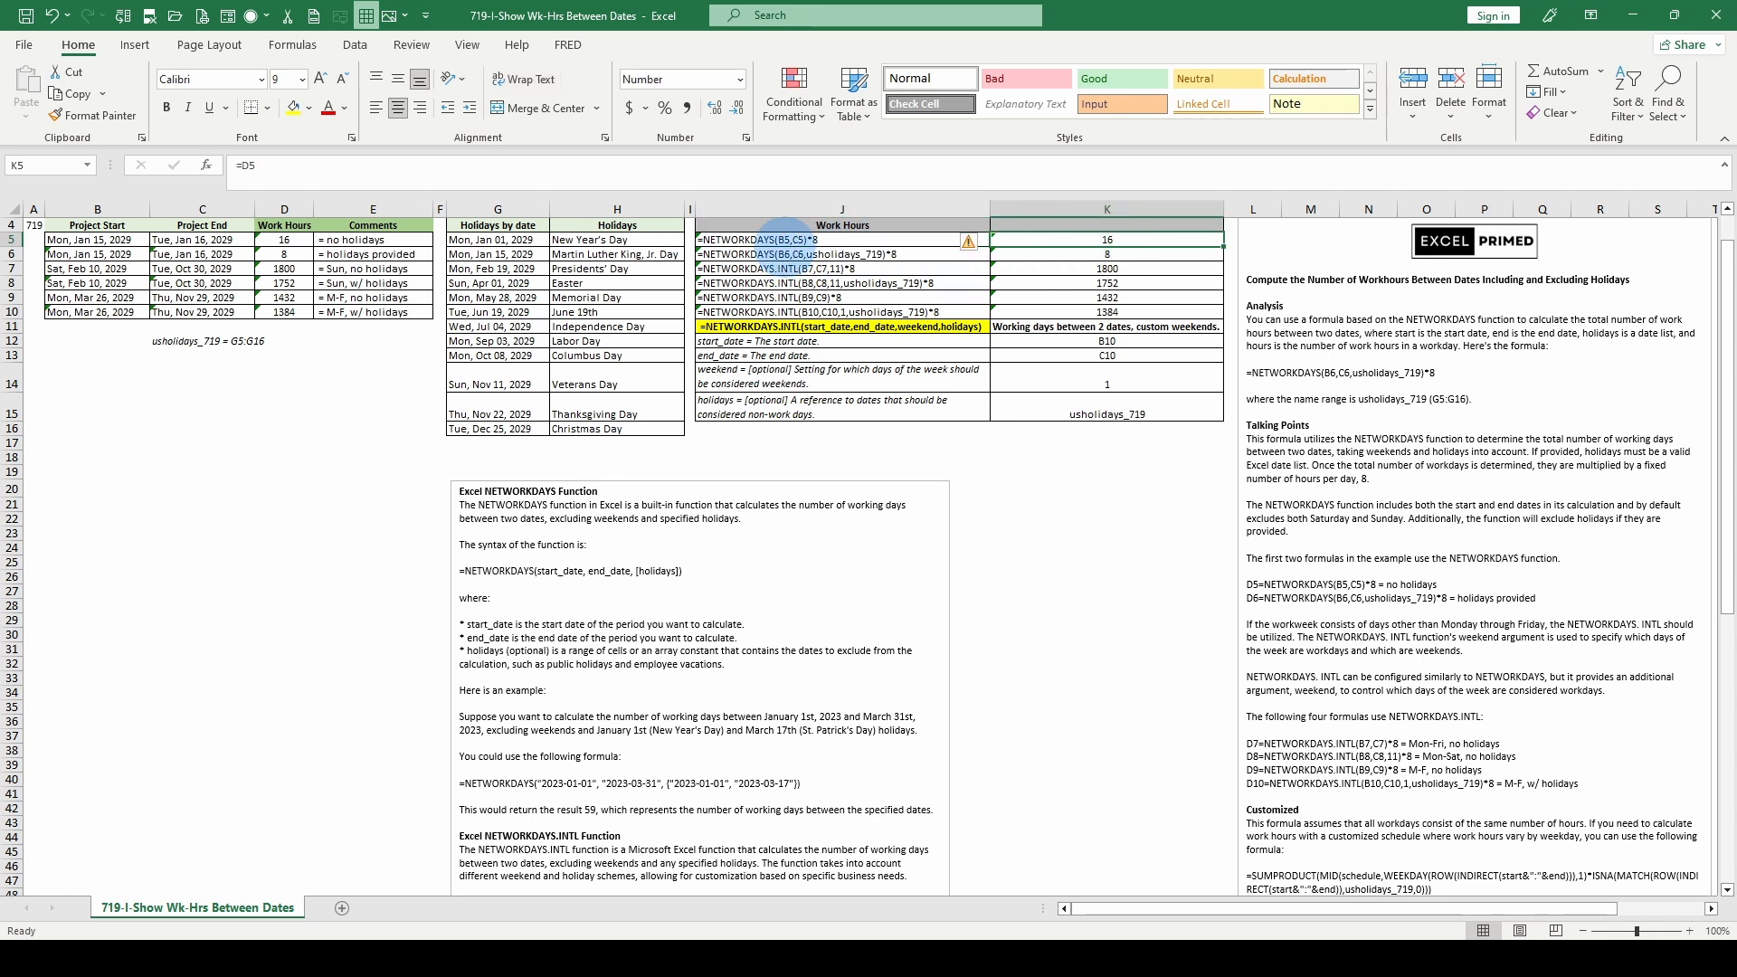
pyautogui.click(776, 240)
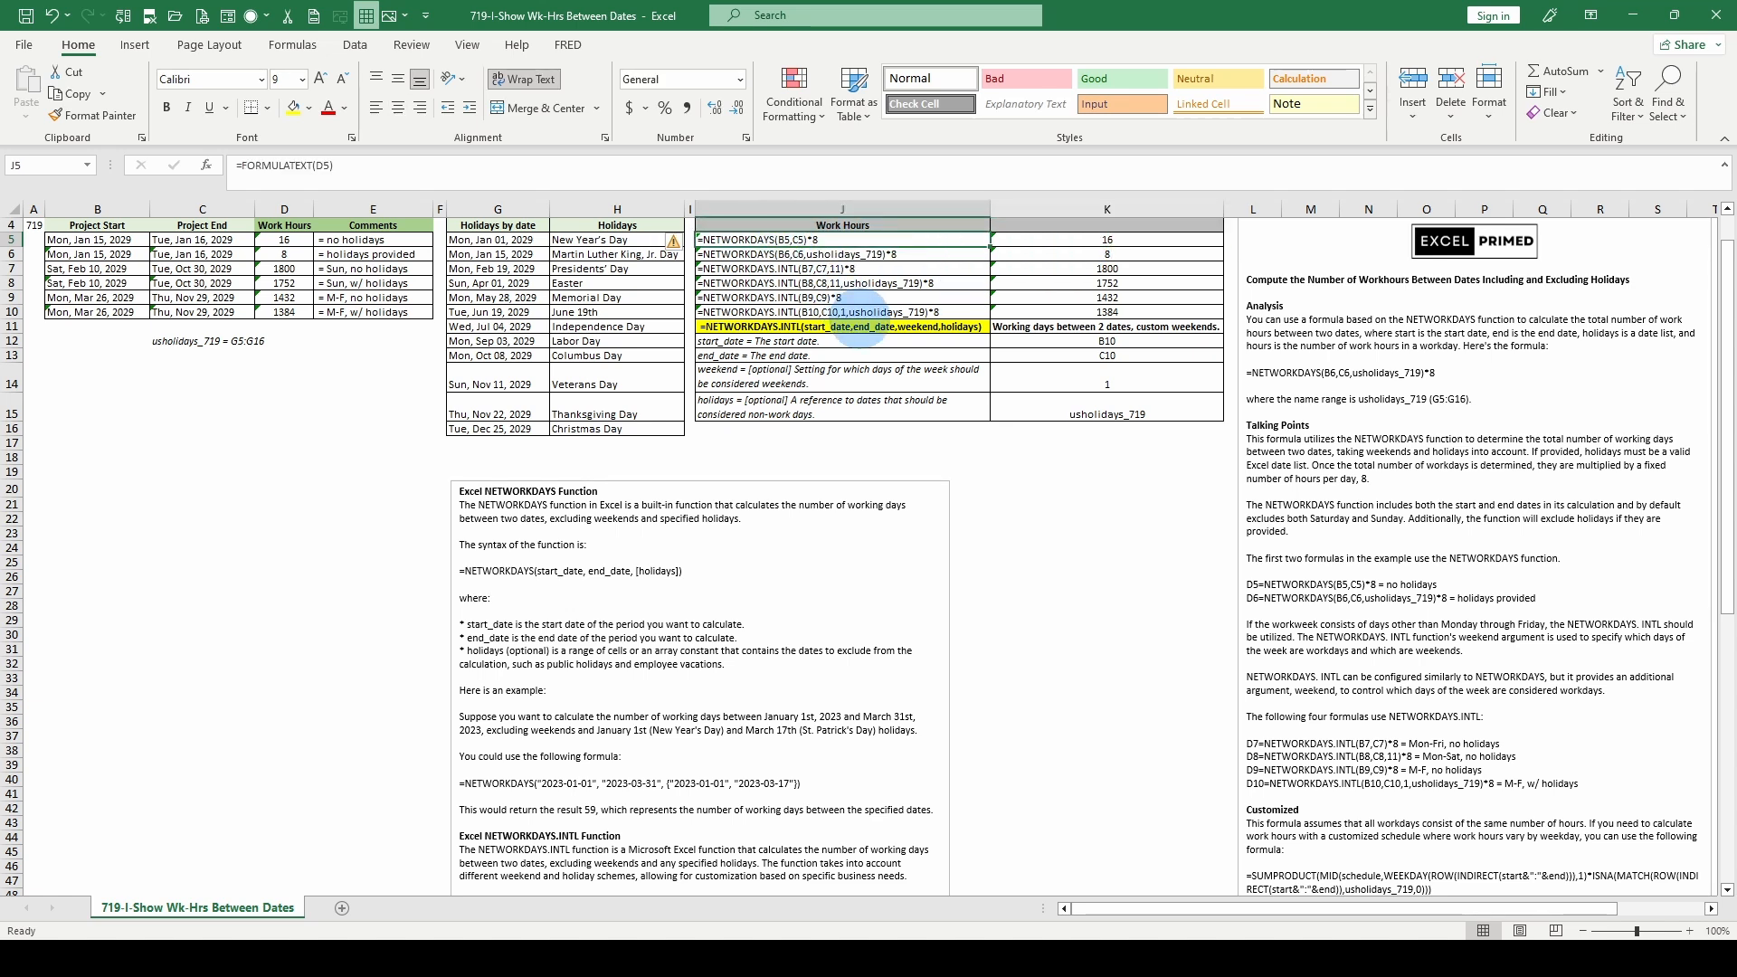
pyautogui.press('Down')
pyautogui.press('Down')
pyautogui.press('Down')
pyautogui.press('Down')
pyautogui.press('Down')
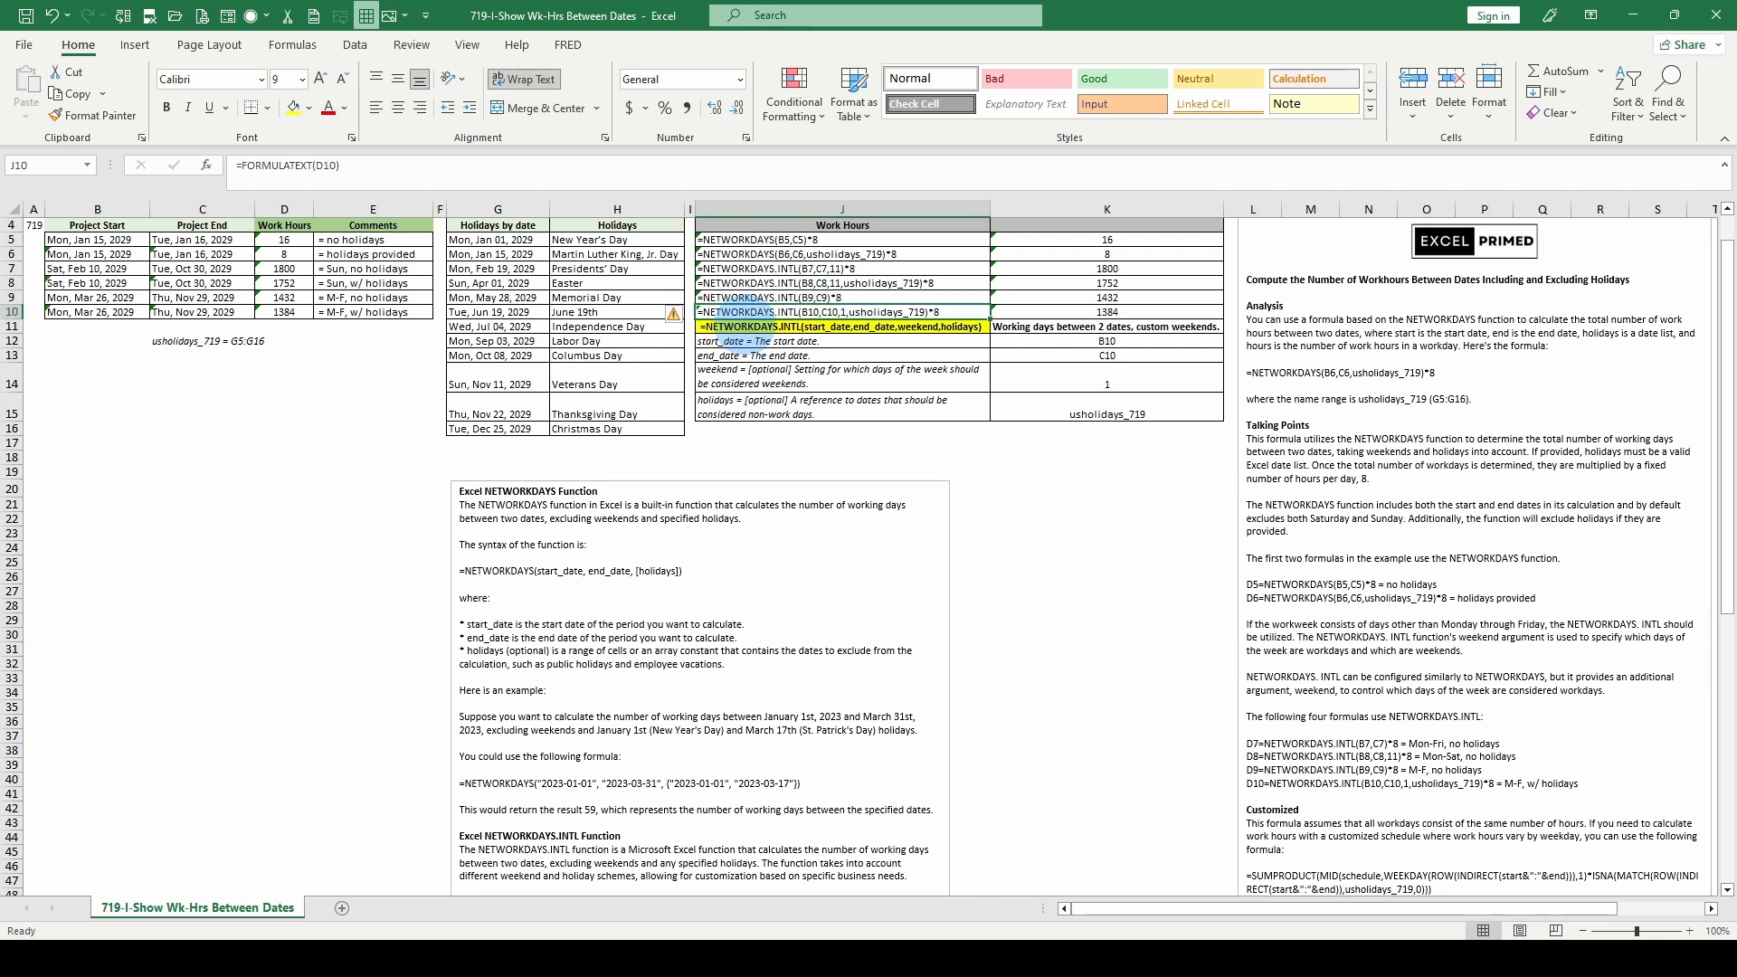
pyautogui.click(745, 325)
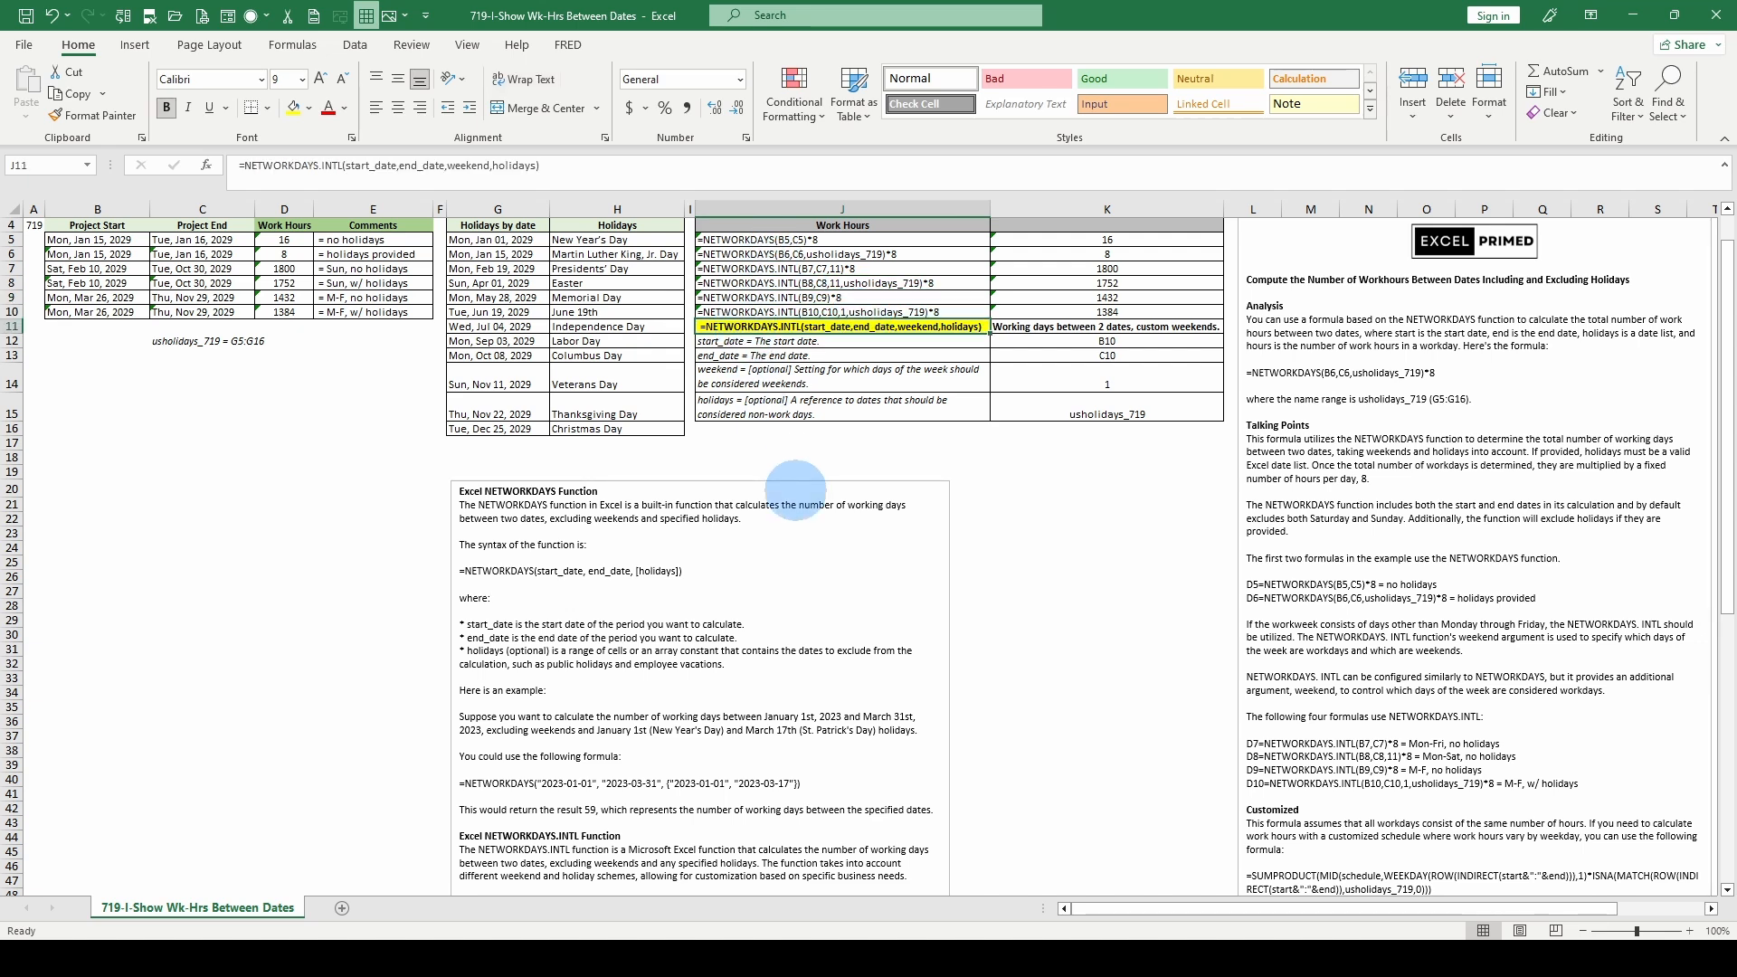
pyautogui.scroll(1, 796, 490)
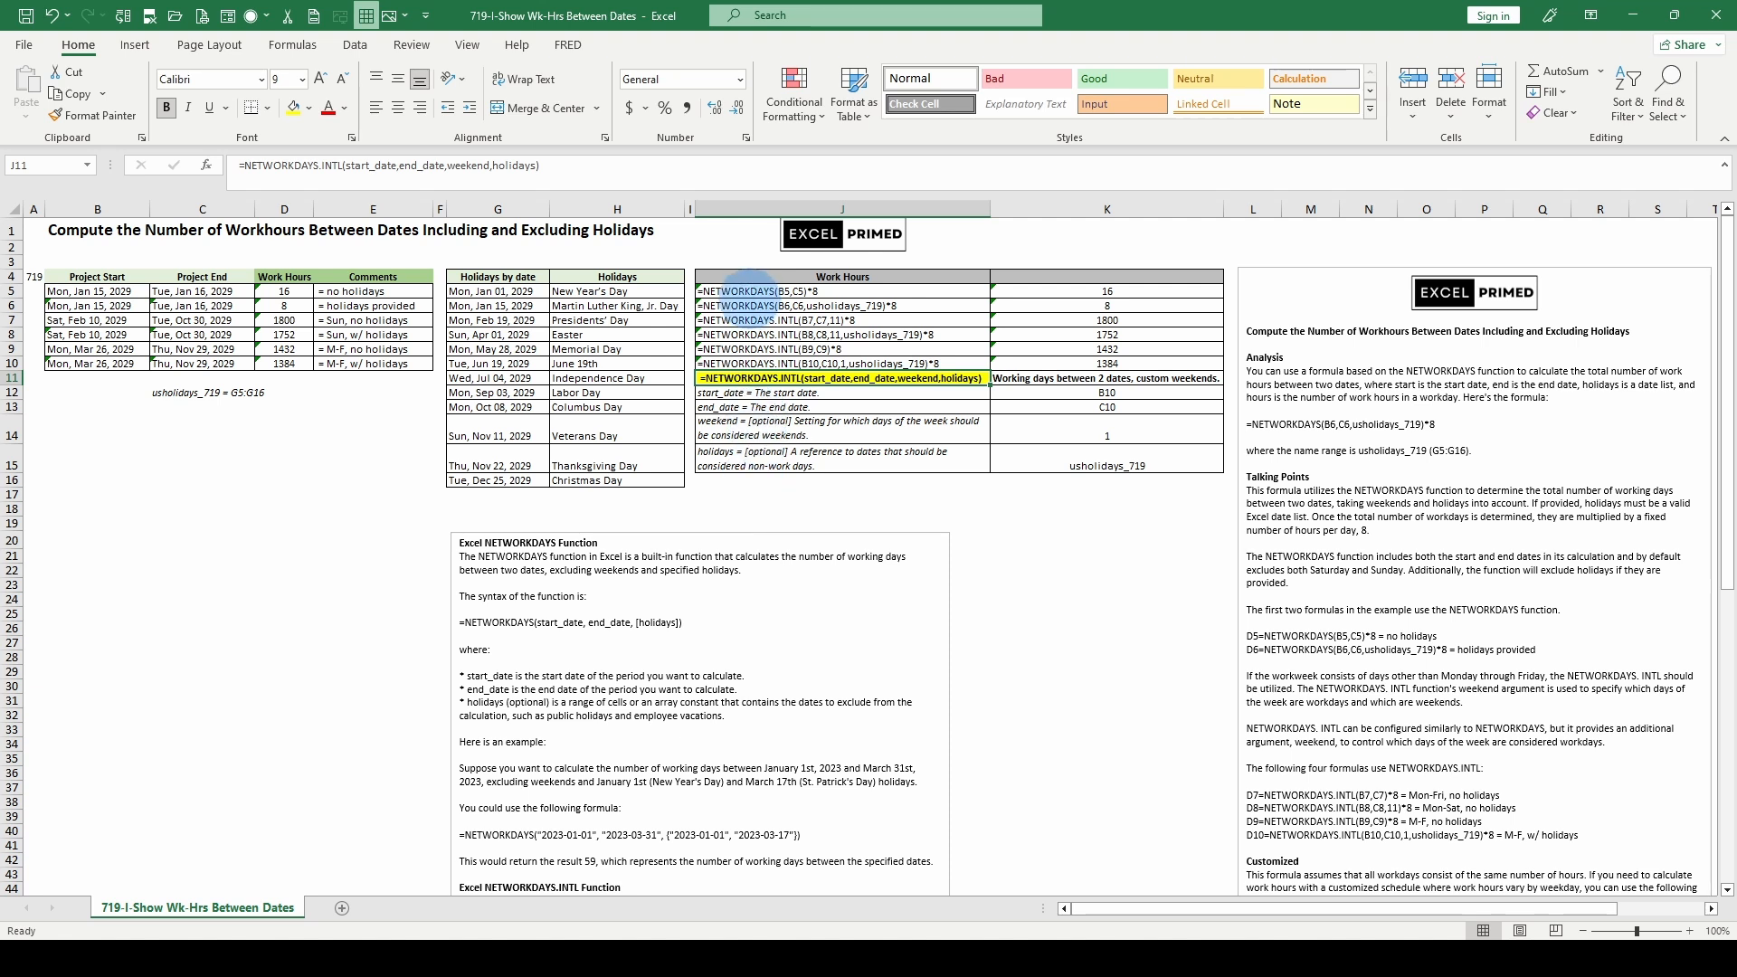
# - Compare the NETWORKDAYS formula in D5 with the NETWORKDAYS.INTL formula in D7
pyautogui.click(286, 290)
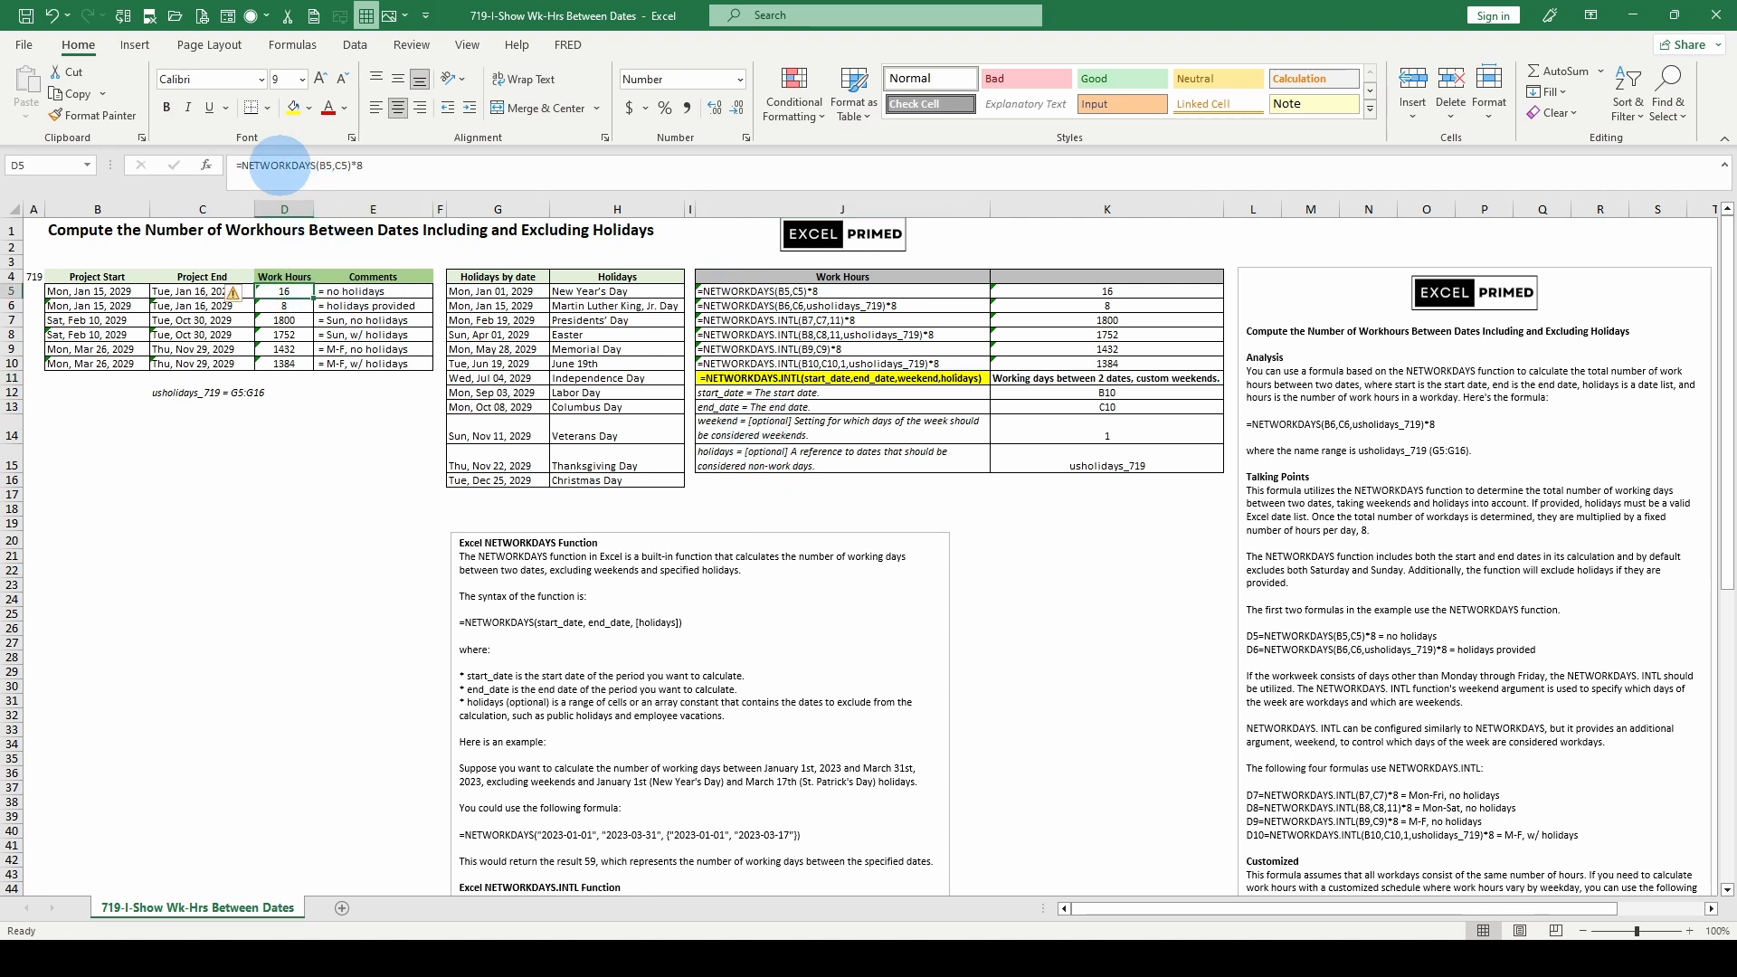
pyautogui.moveTo(286, 291); pyautogui.dragTo(288, 333)
pyautogui.click(285, 320)
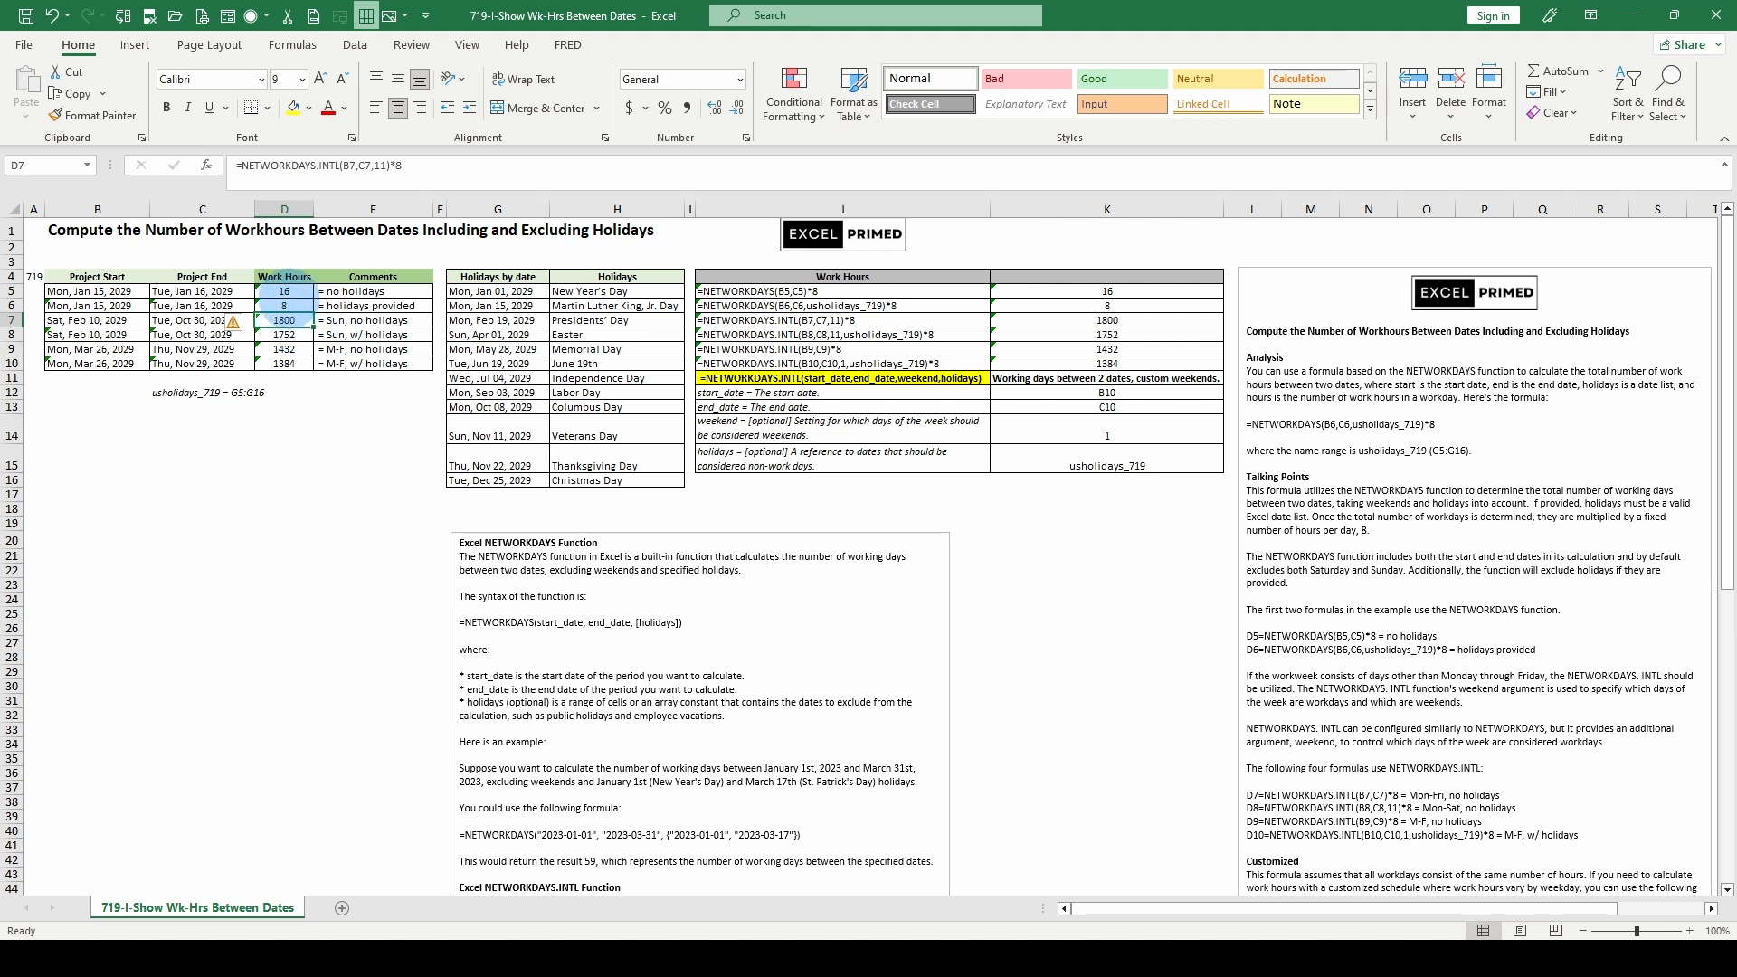
pyautogui.click(285, 291)
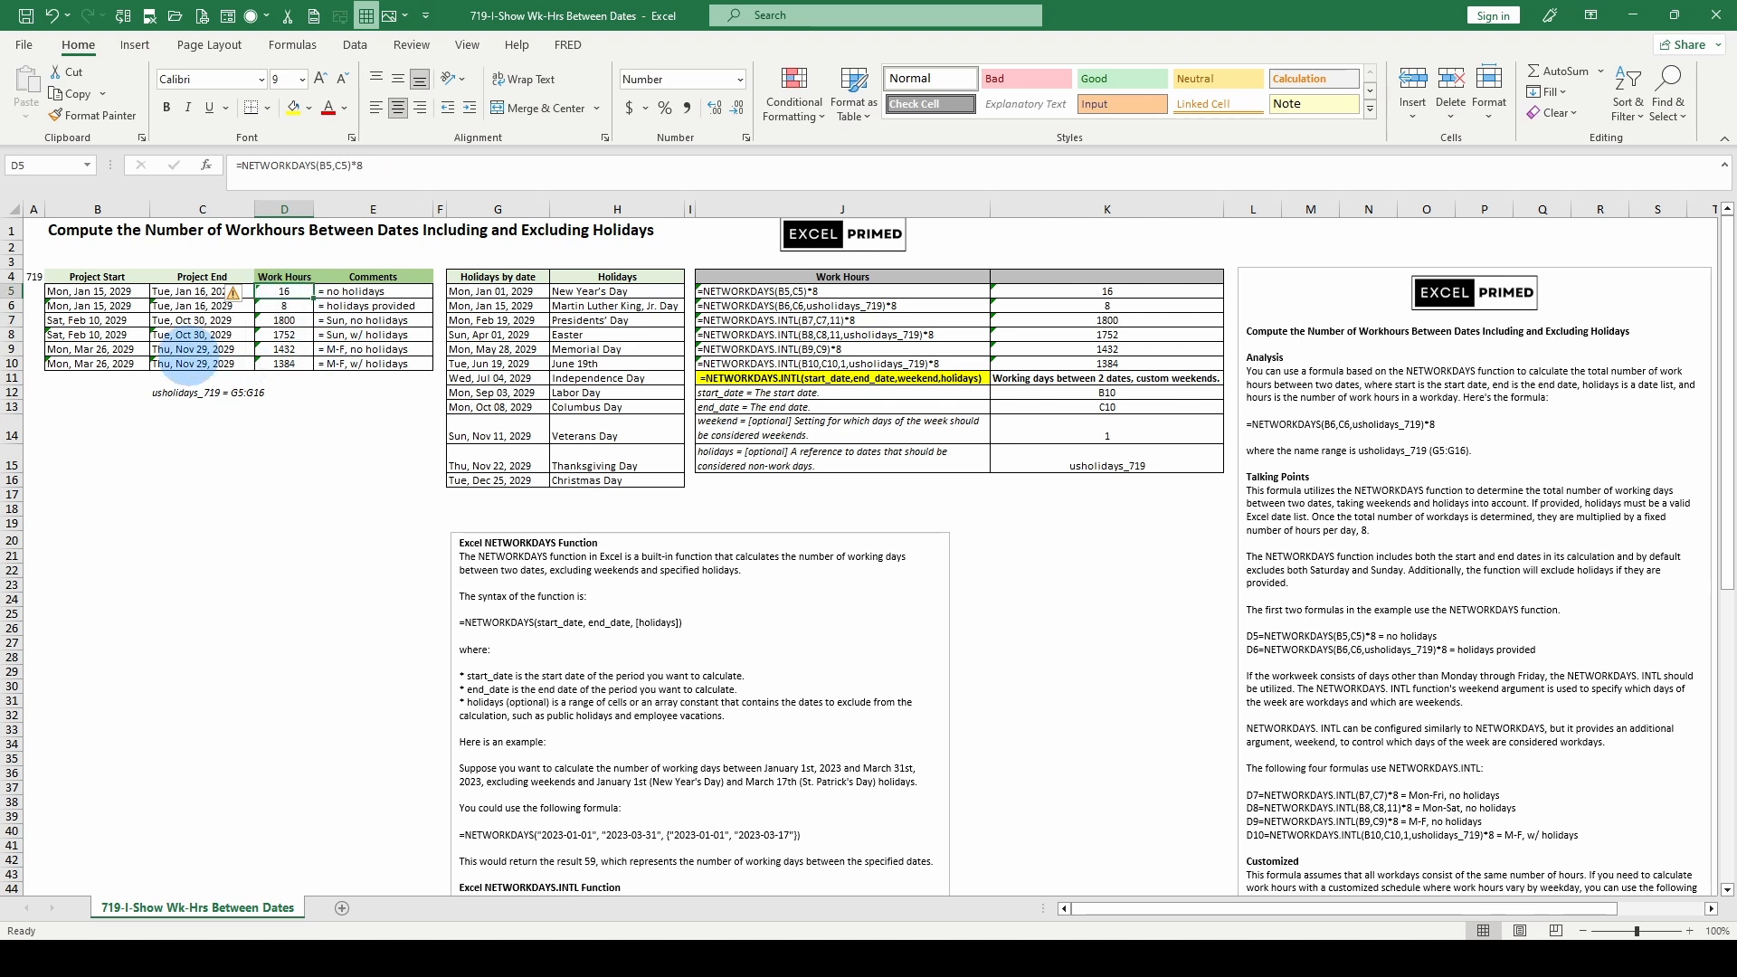
# - Check the last project's start and end dates in B10 and C10, and look over the written notes on the formulas
pyautogui.click(103, 361)
pyautogui.click(205, 363)
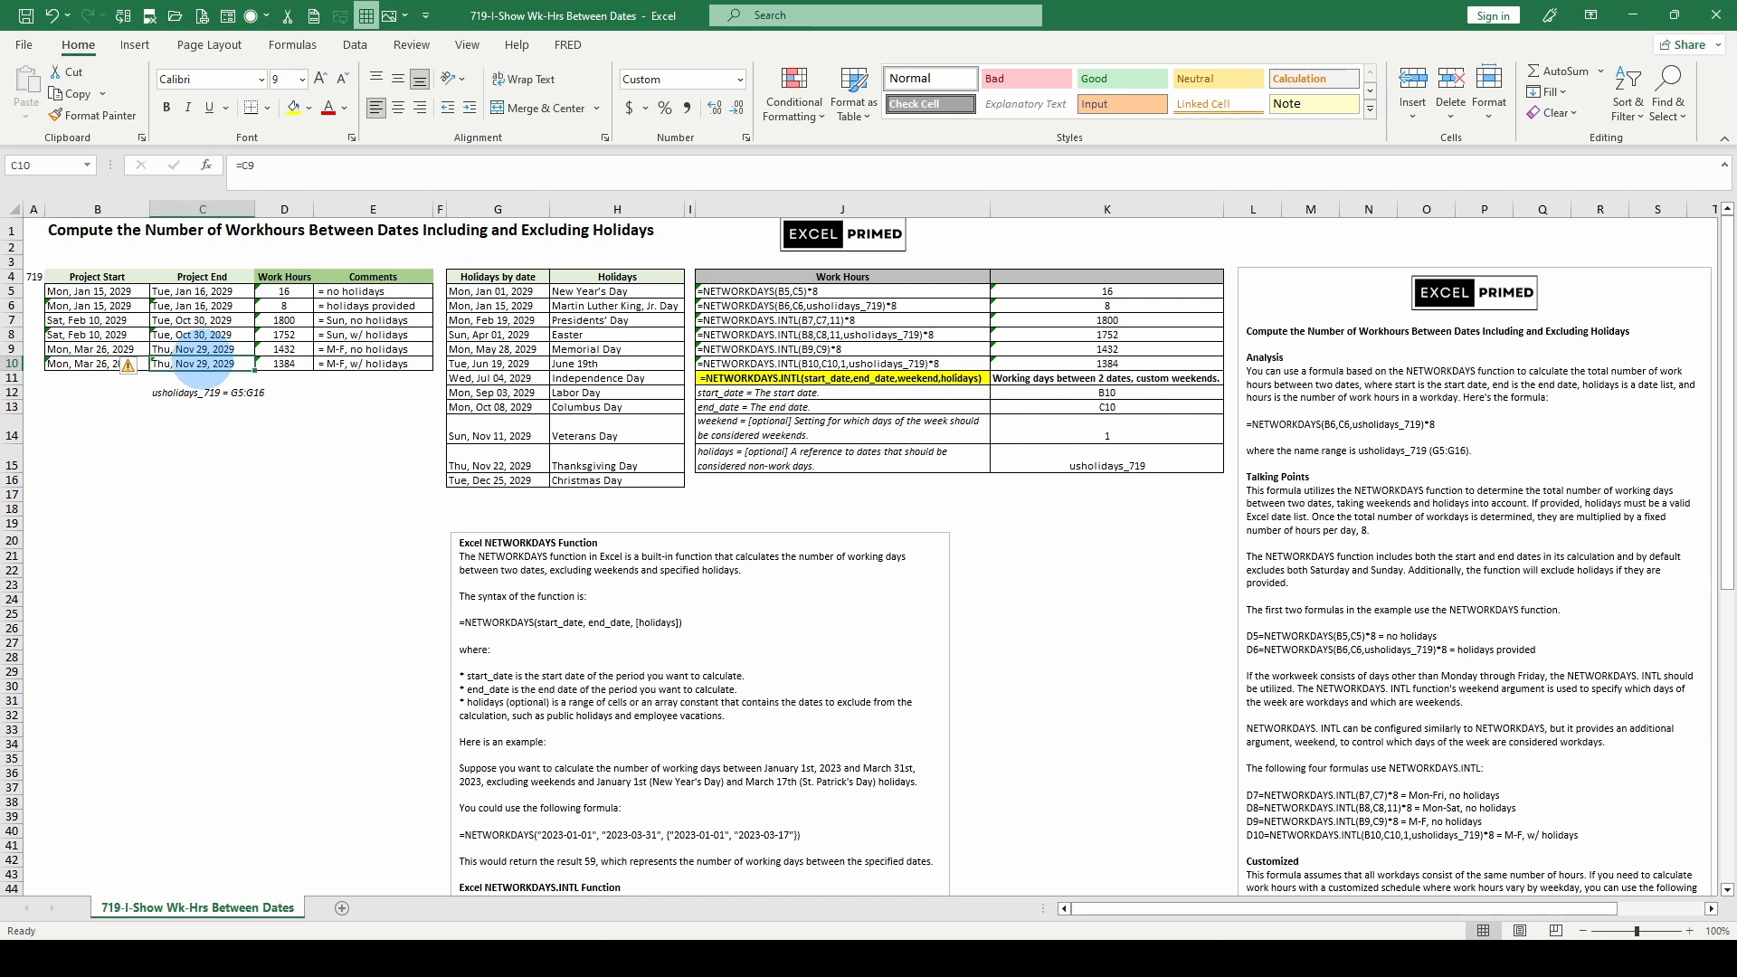
pyautogui.scroll(-3, 1163, 695)
pyautogui.scroll(3, 1426, 631)
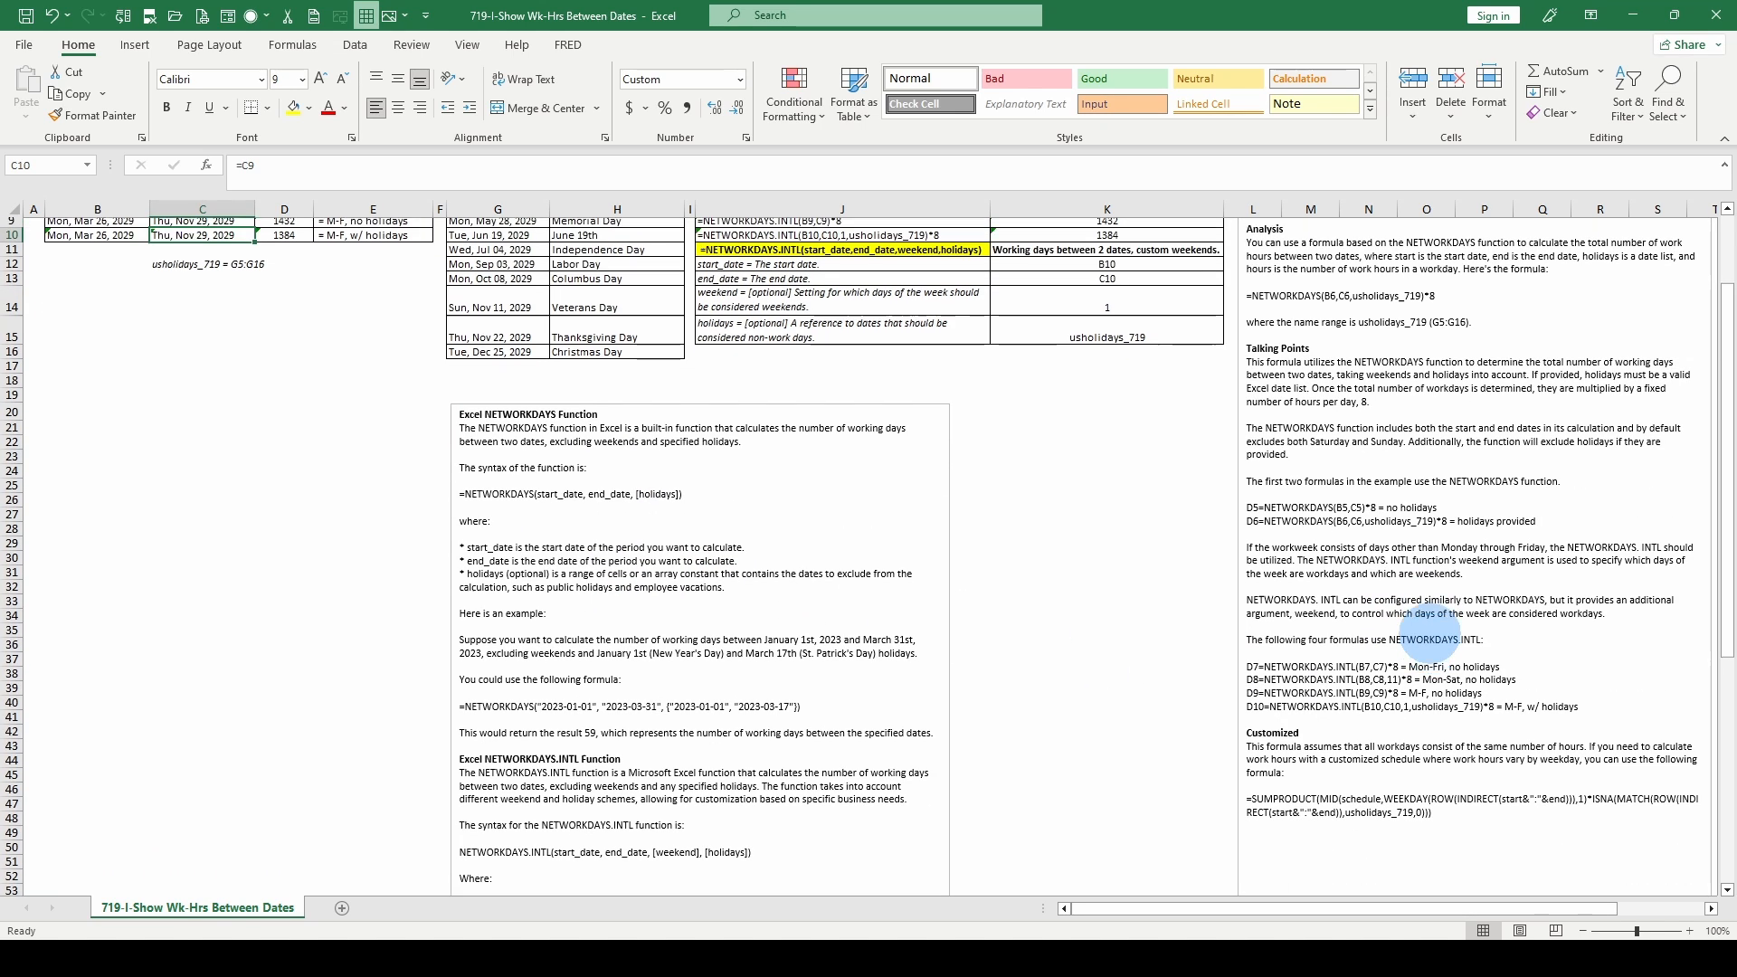